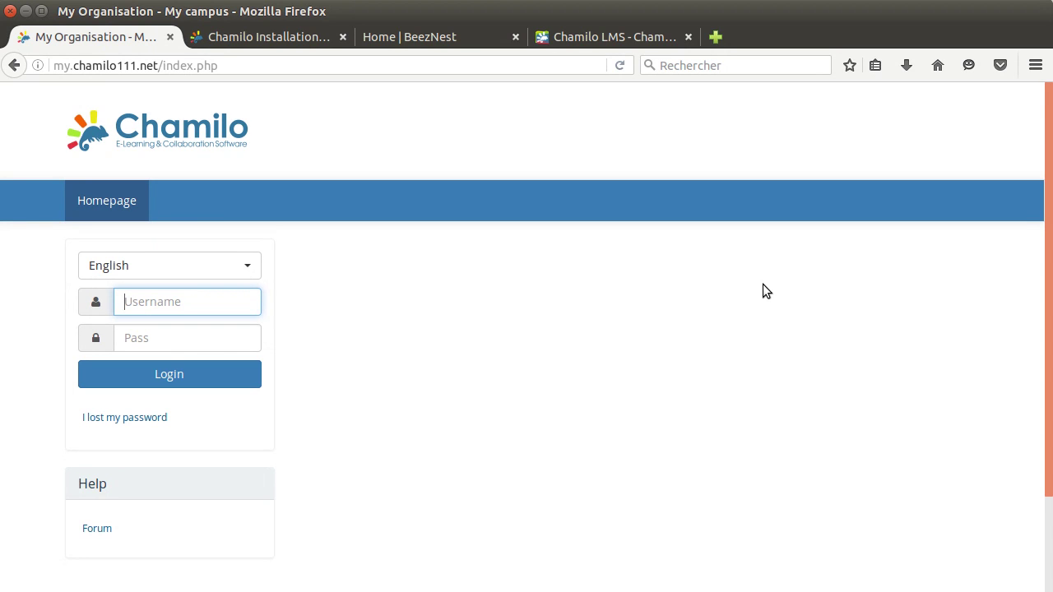
Sign in with the admin username and its password to reach the Administration page.
type("admin")
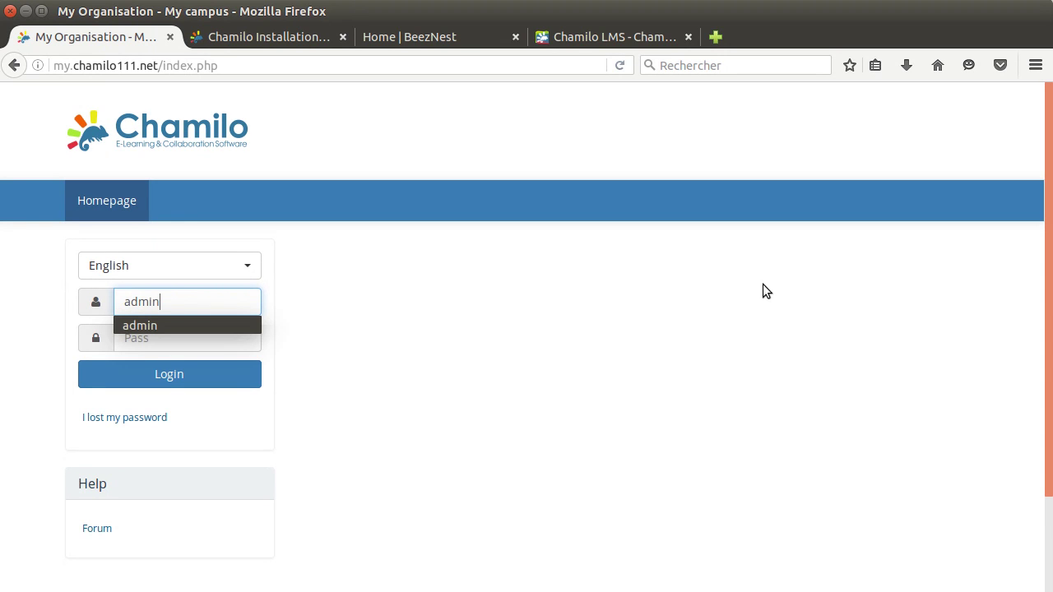
key("Tab")
type("admin")
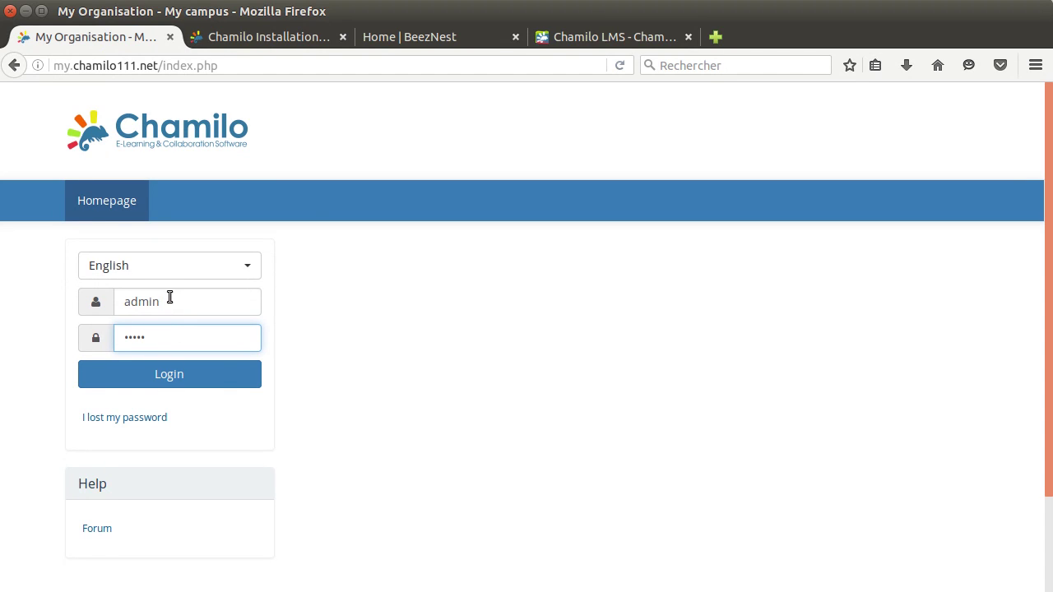
left_click(194, 380)
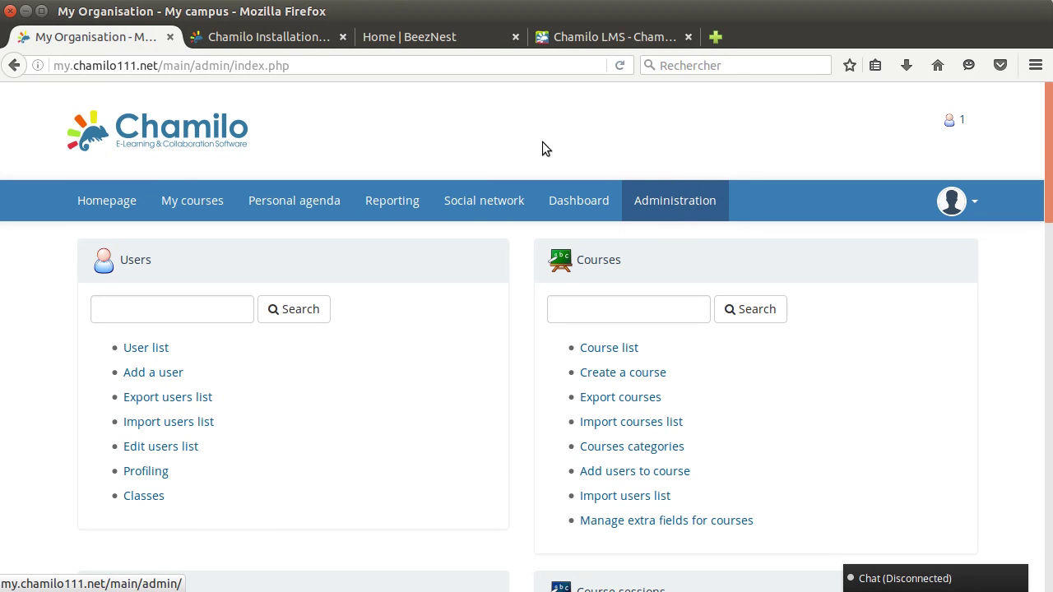
Visit My courses, go back to Administration, then log out from the avatar menu.
left_click(183, 200)
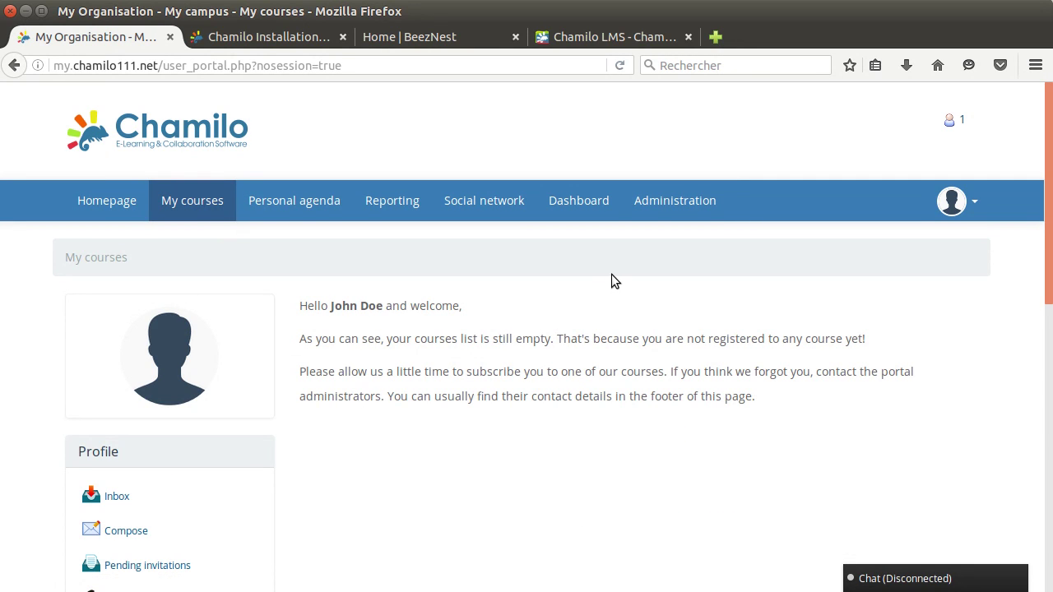
left_click(668, 205)
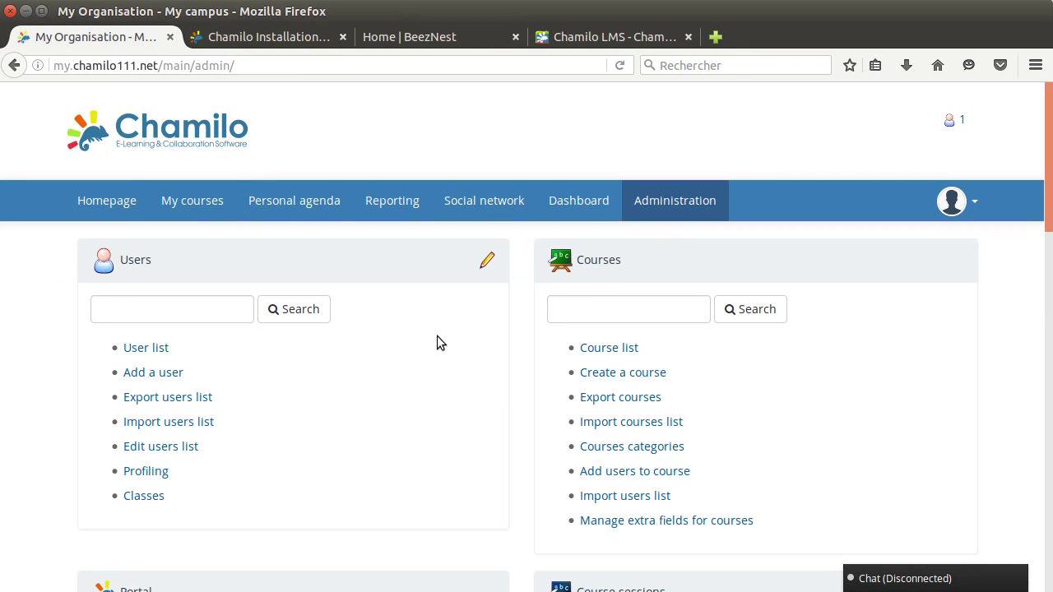
left_click(973, 205)
left_click(812, 415)
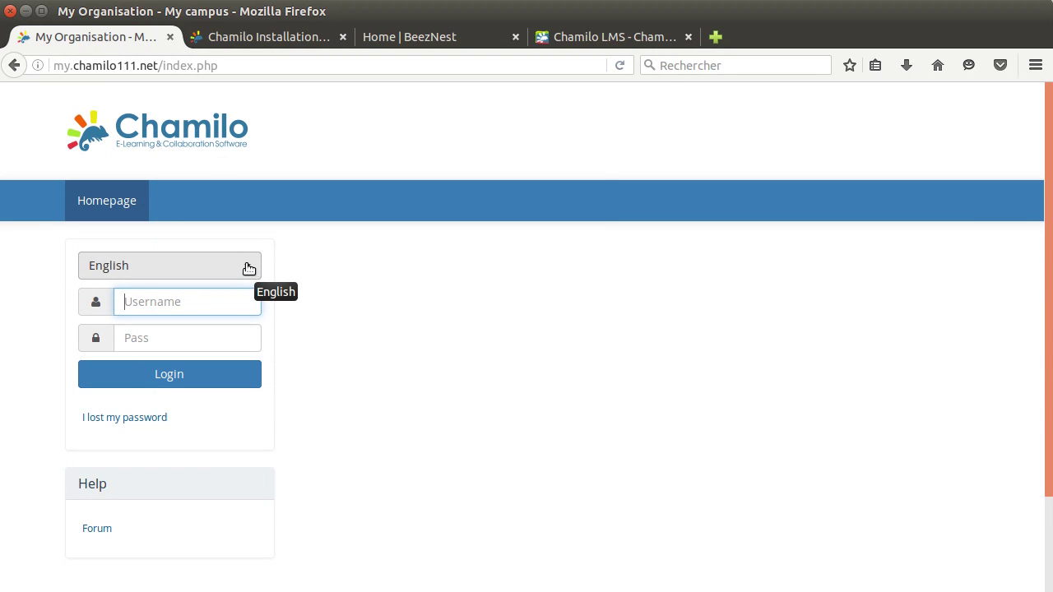
Leave the interface language unchanged and log back in as admin.
left_click(247, 269)
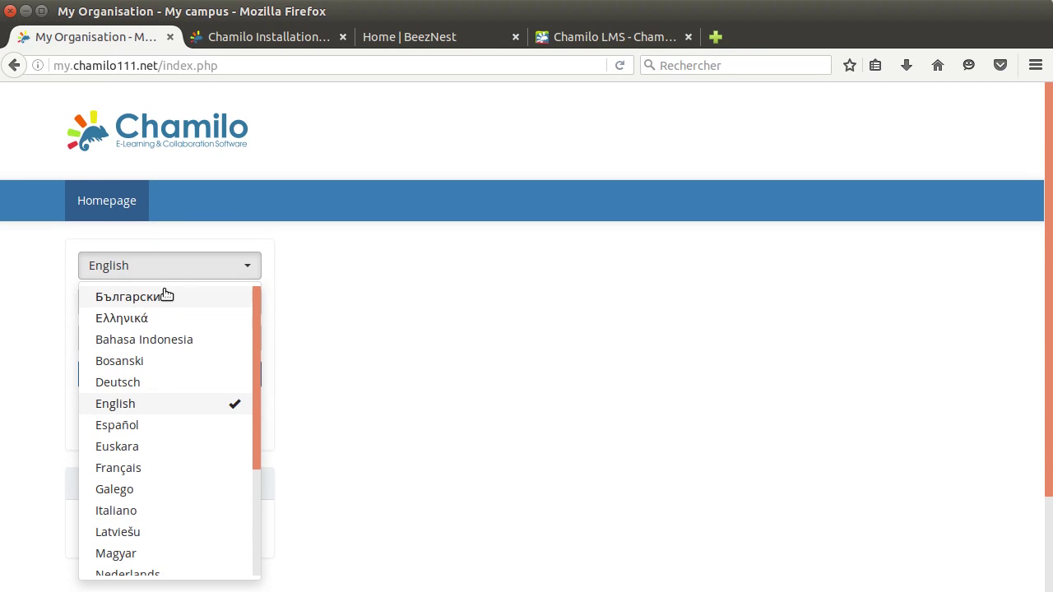
left_click(326, 265)
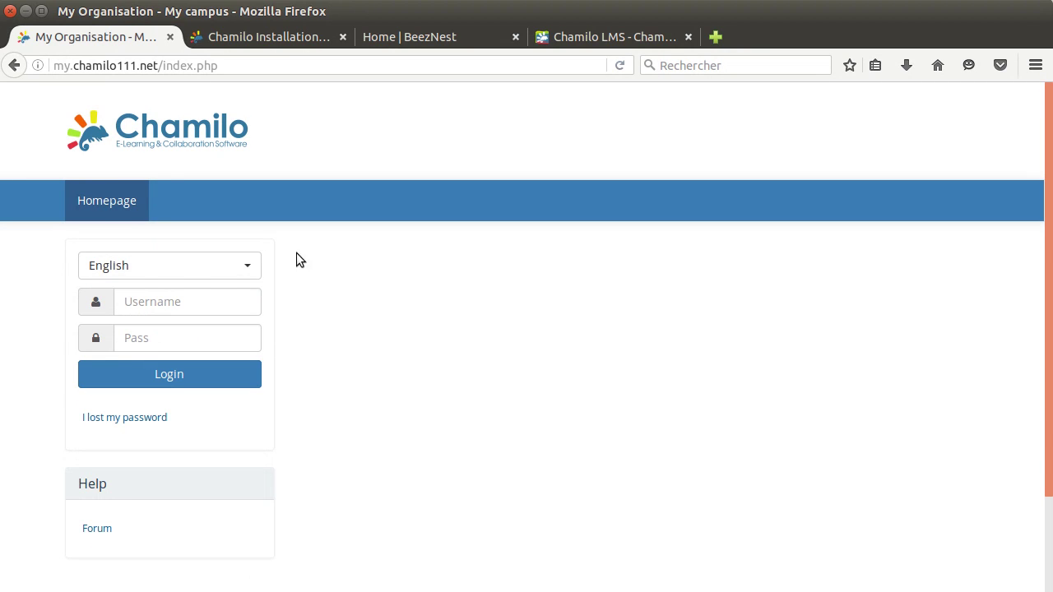
left_click(157, 304)
type("admin")
key("Tab")
type("admin")
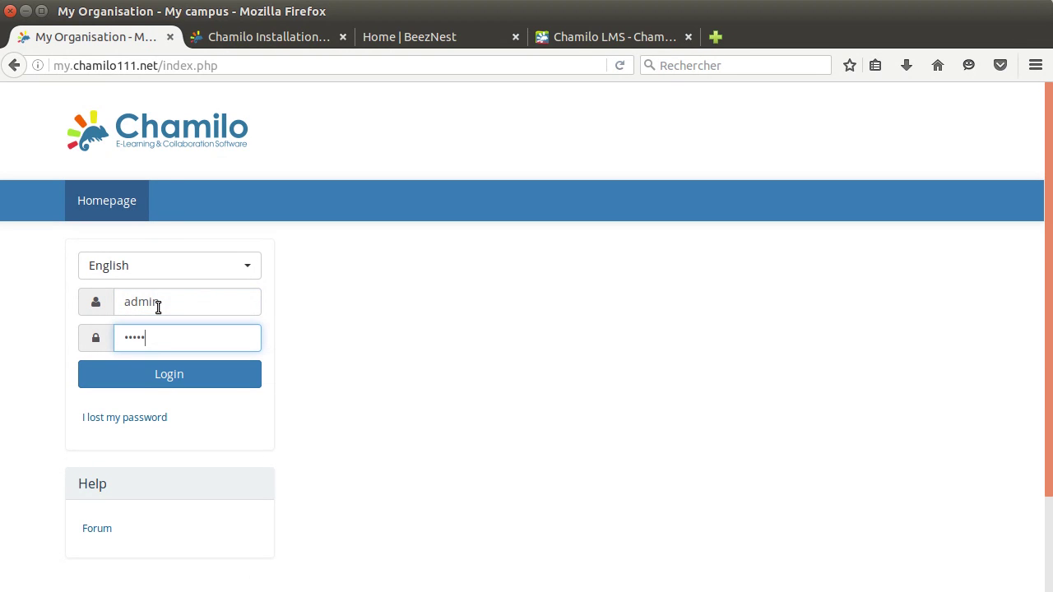
key("Return")
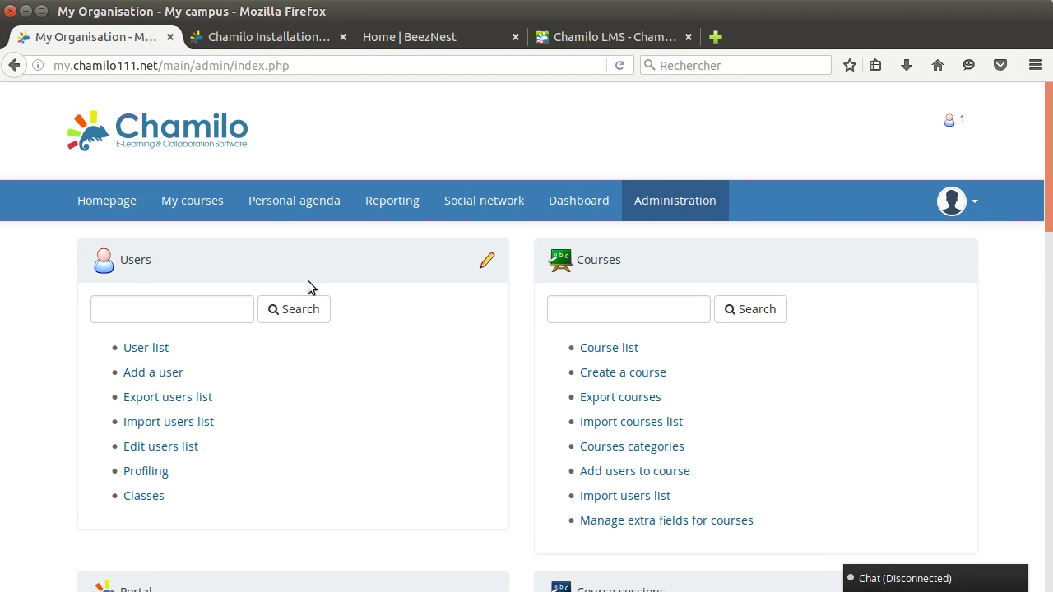
Scroll the Administration page down to the Portal panel.
scroll(551, 313, "down", 5)
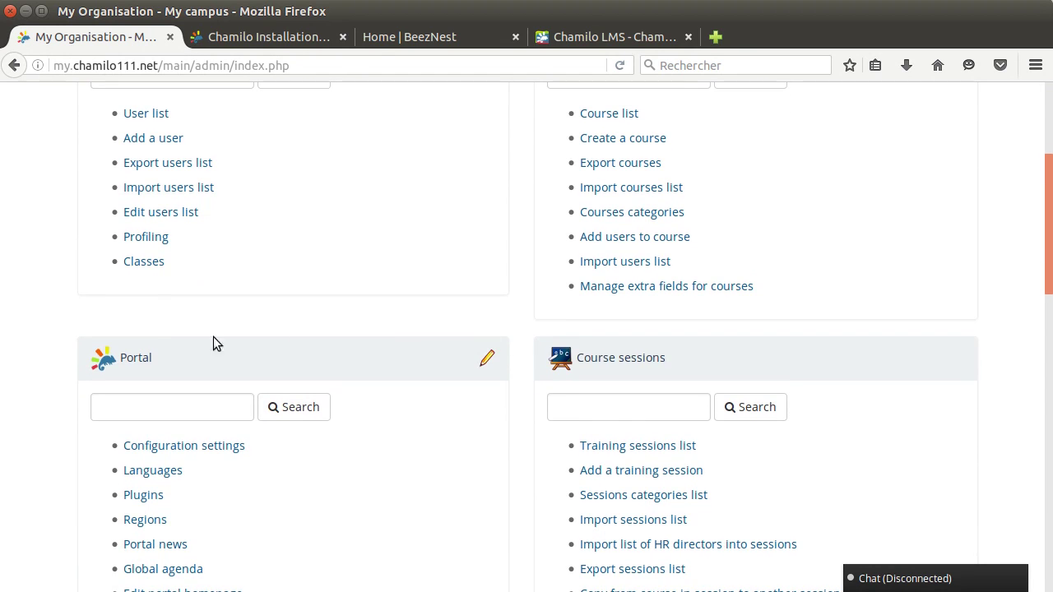
scroll(520, 352, "down", 3)
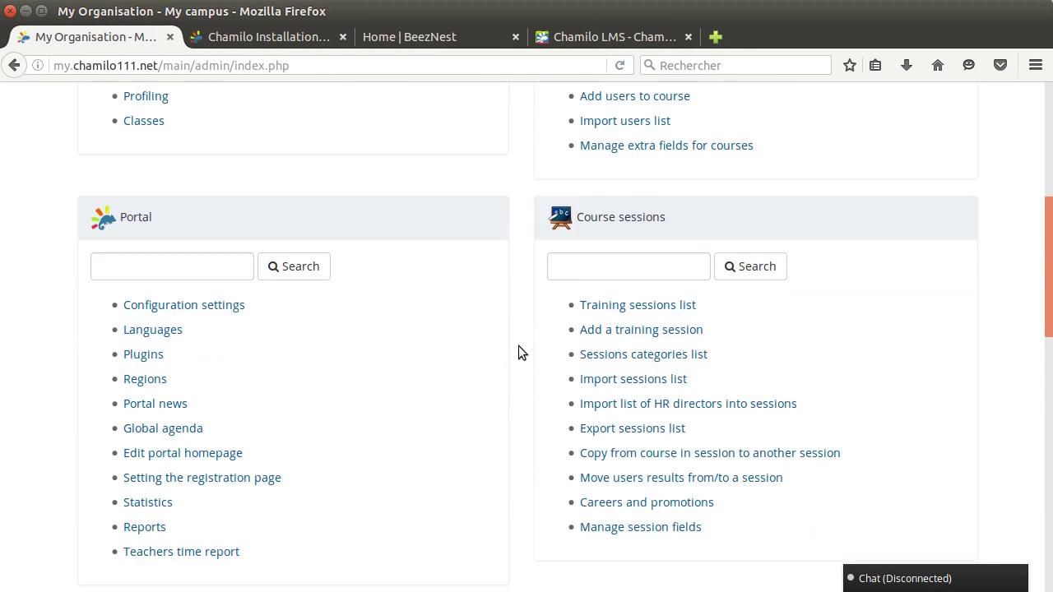
scroll(531, 424, "down", 5)
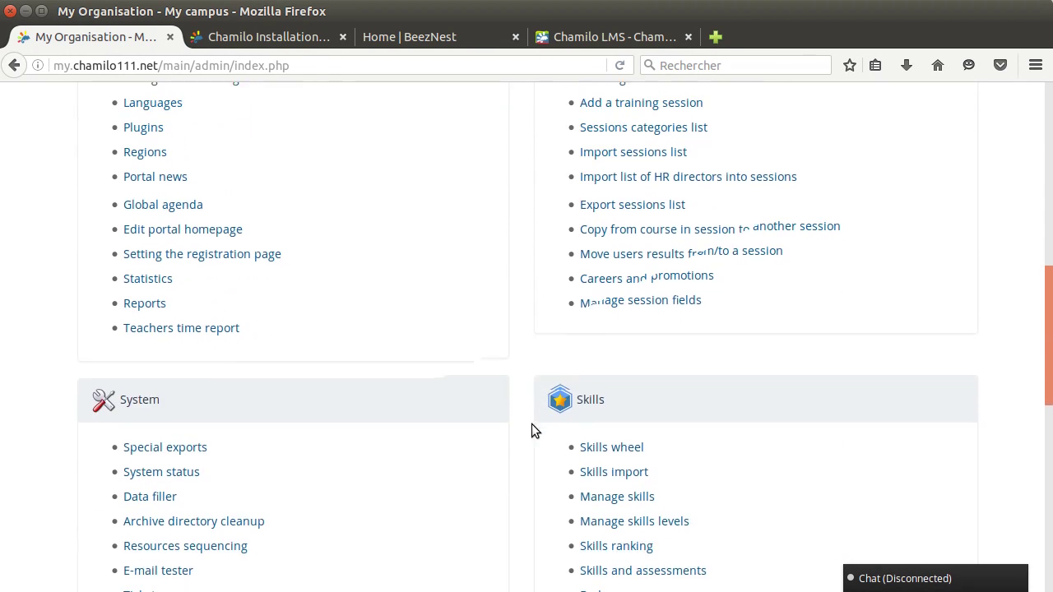
scroll(527, 395, "up", 1)
scroll(527, 397, "up", 5)
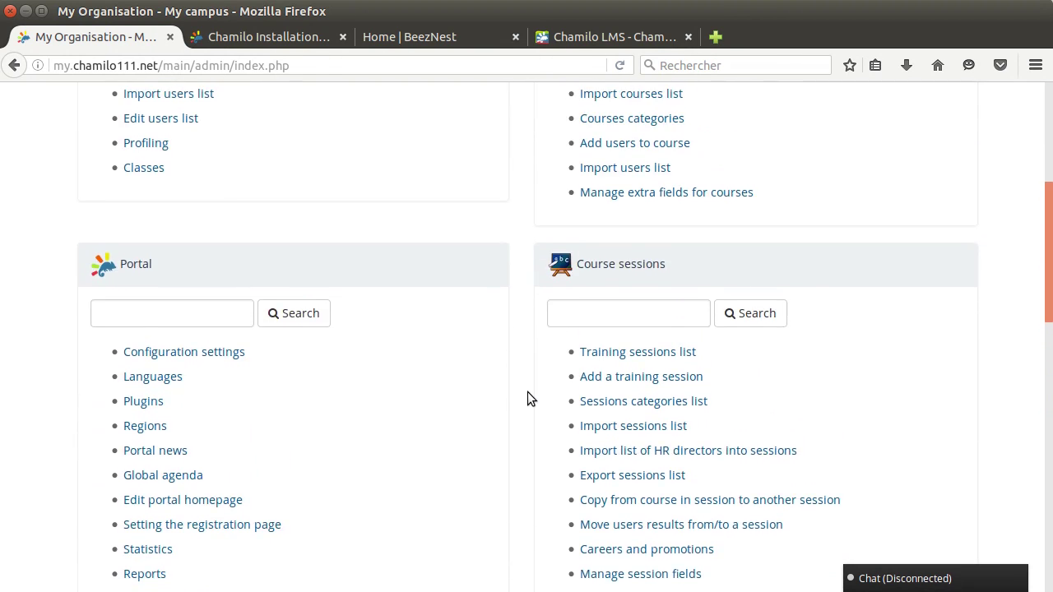
scroll(393, 352, "down", 1)
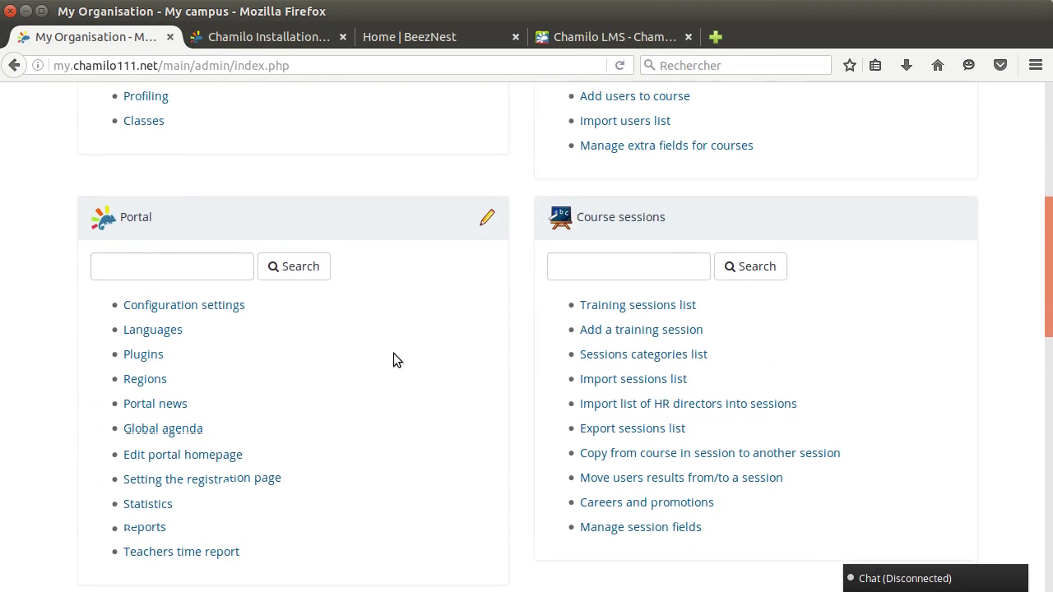
Open the Languages management page and review the list of portal languages.
left_click(146, 338)
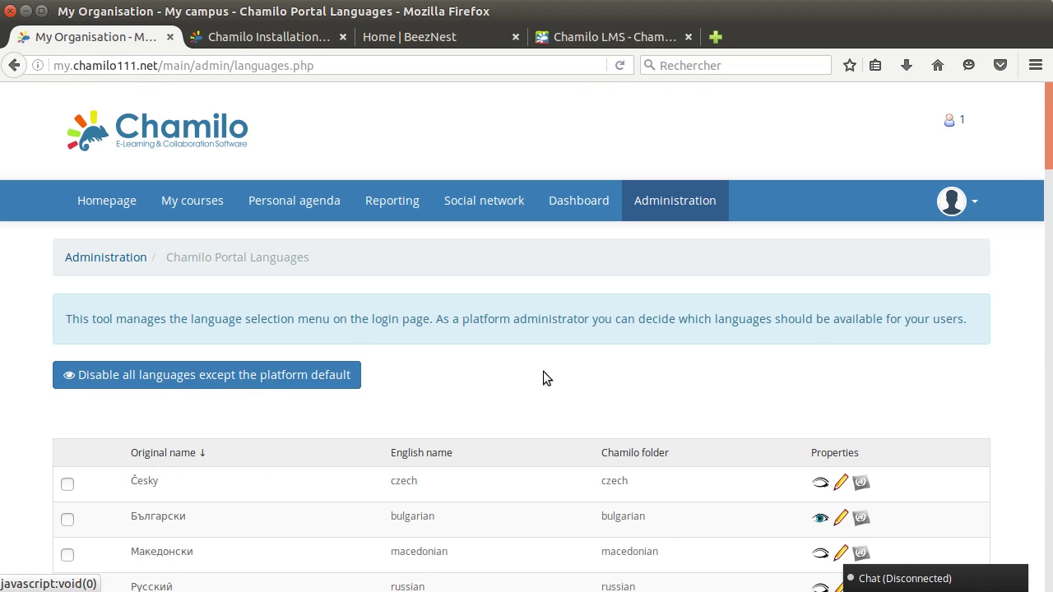
scroll(638, 365, "down", 5)
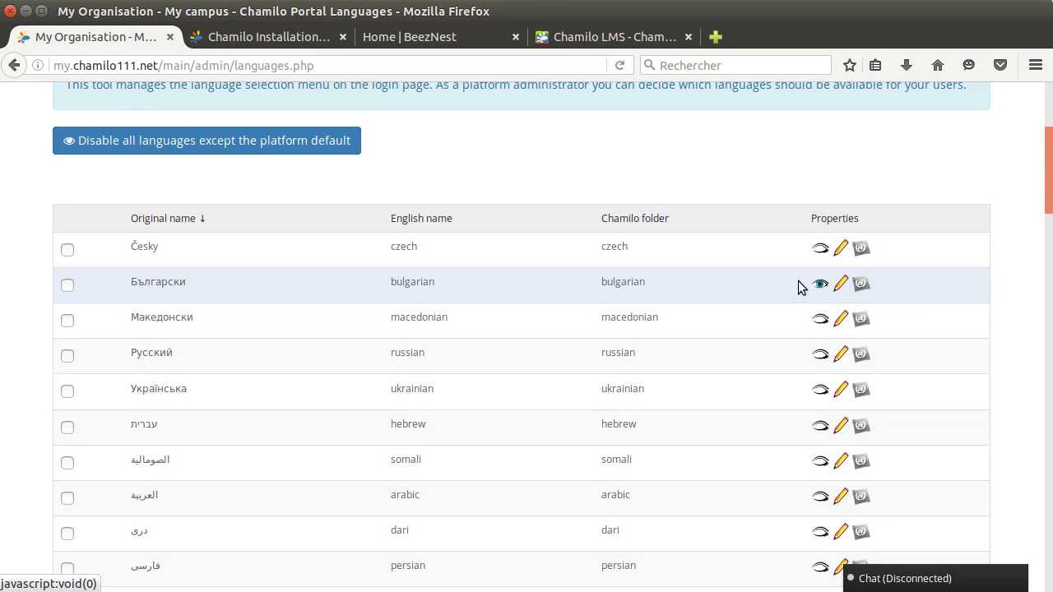
scroll(723, 282, "up", 2)
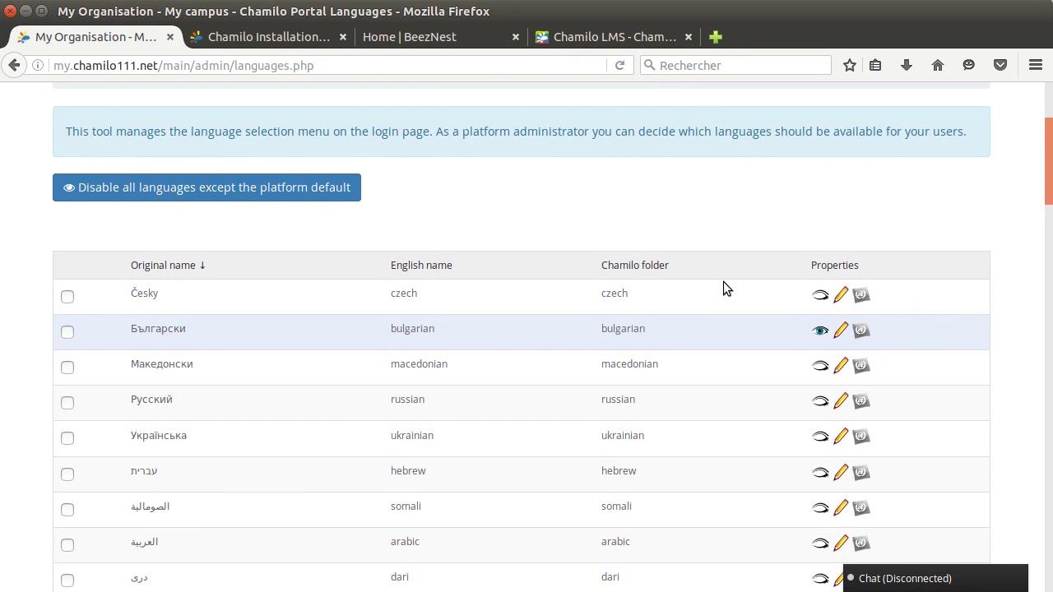
scroll(723, 281, "up", 2)
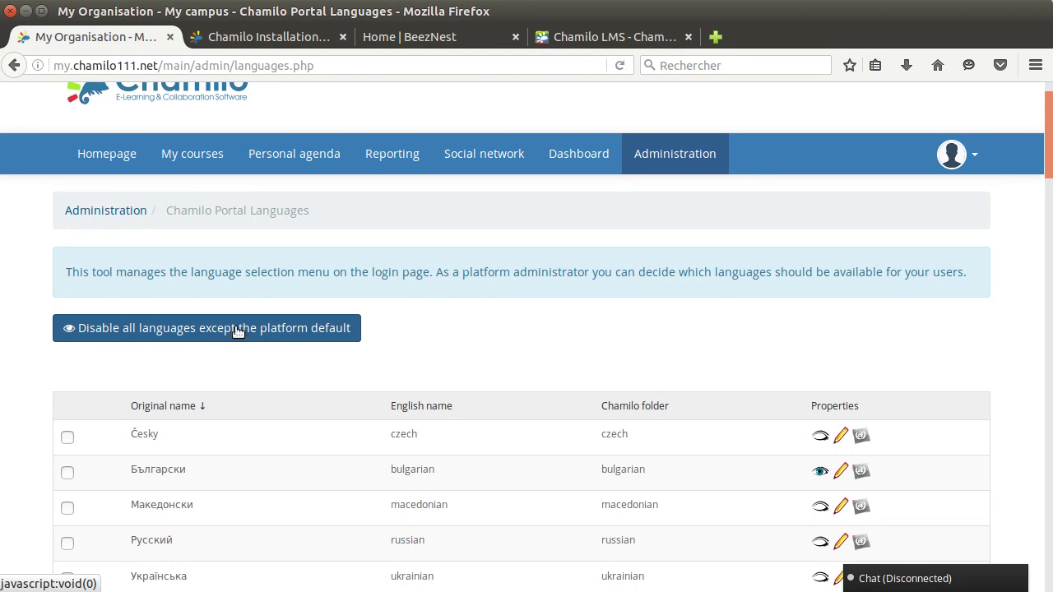
left_click(1049, 567)
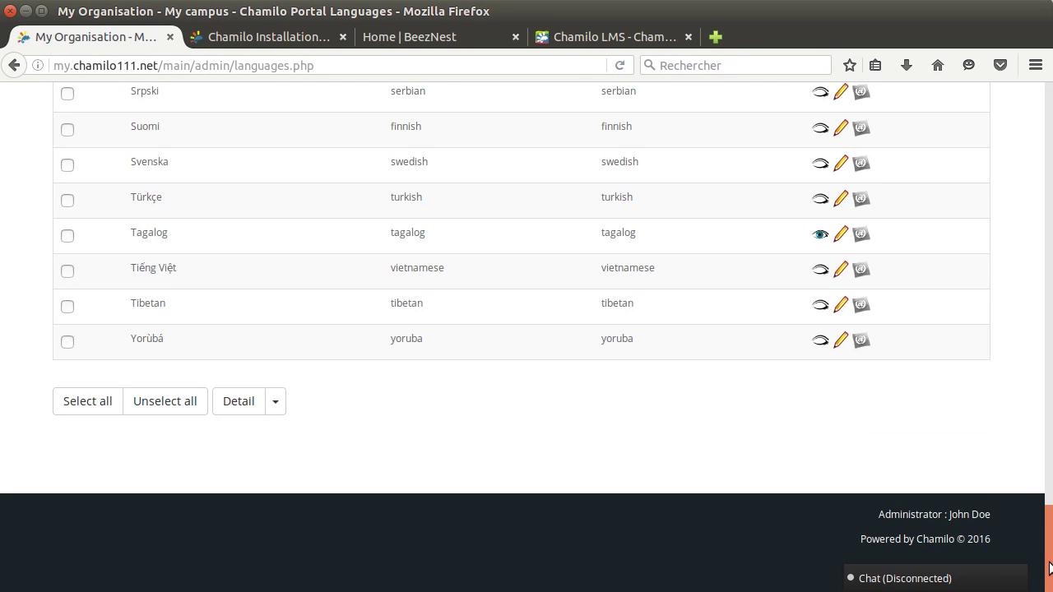
scroll(993, 293, "up", 6)
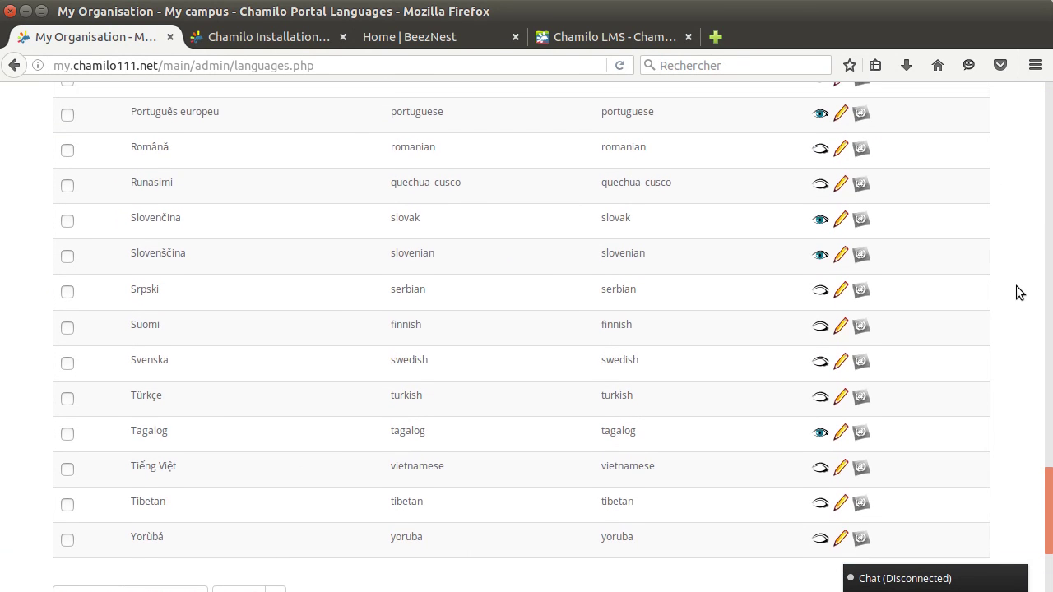
scroll(993, 300, "up", 13)
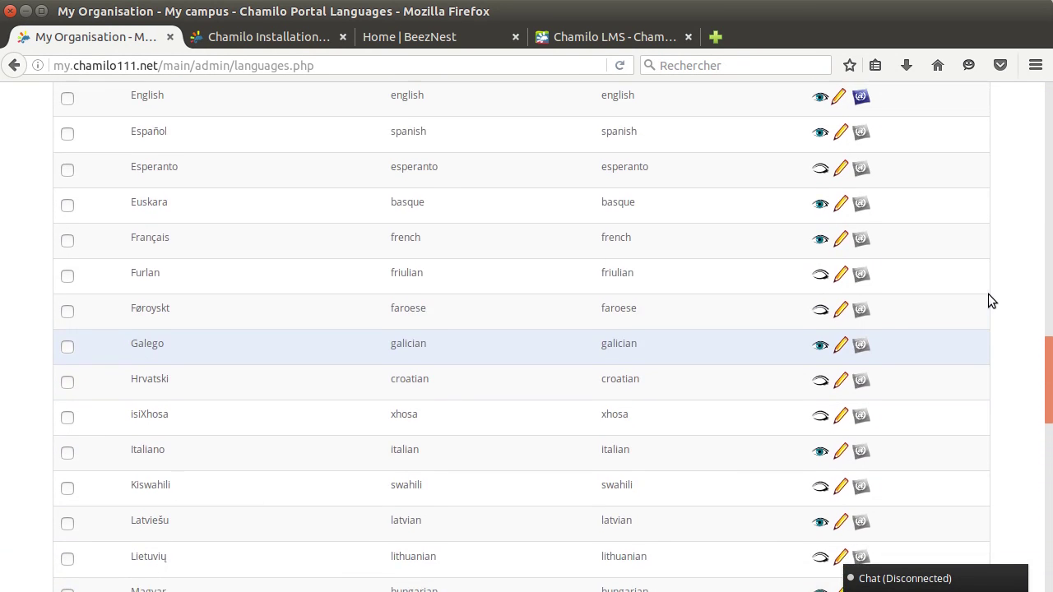
scroll(988, 294, "up", 4)
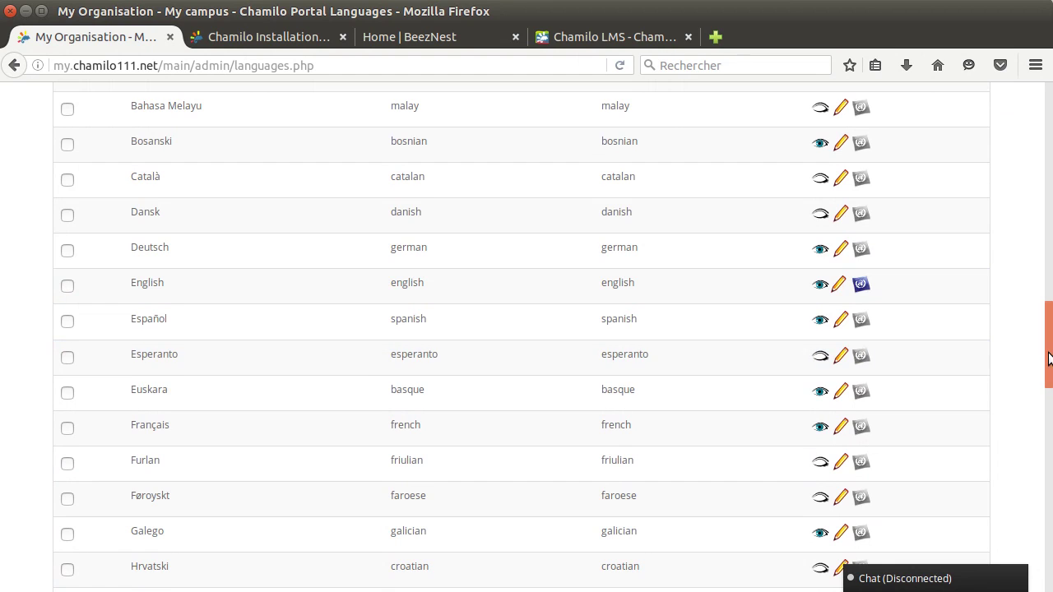
left_click_drag(1047, 350, 1047, 125)
Disable every language except the default English and confirm with OK.
left_click(293, 374)
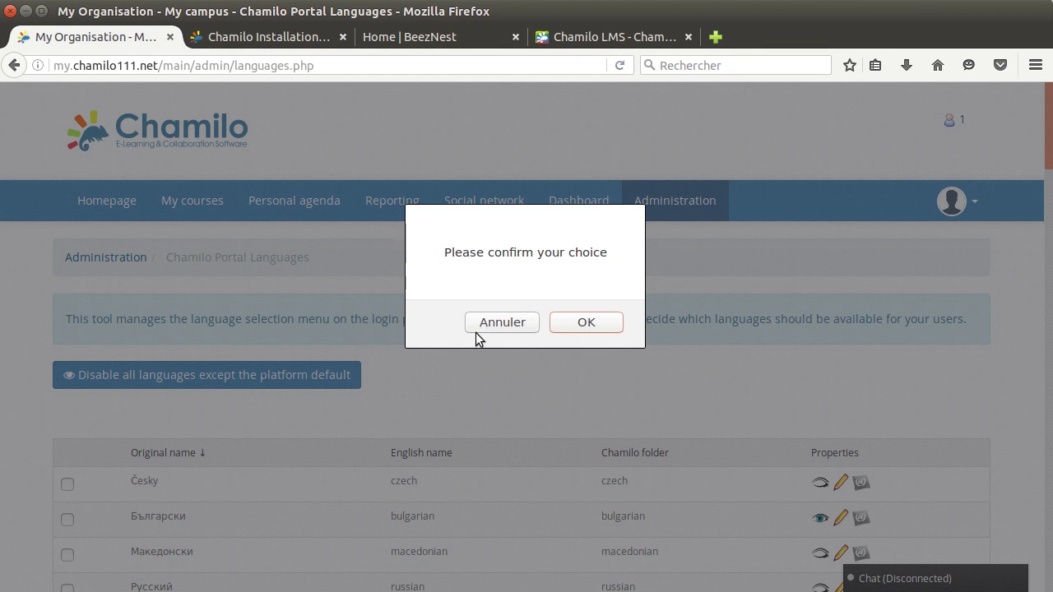
left_click(586, 322)
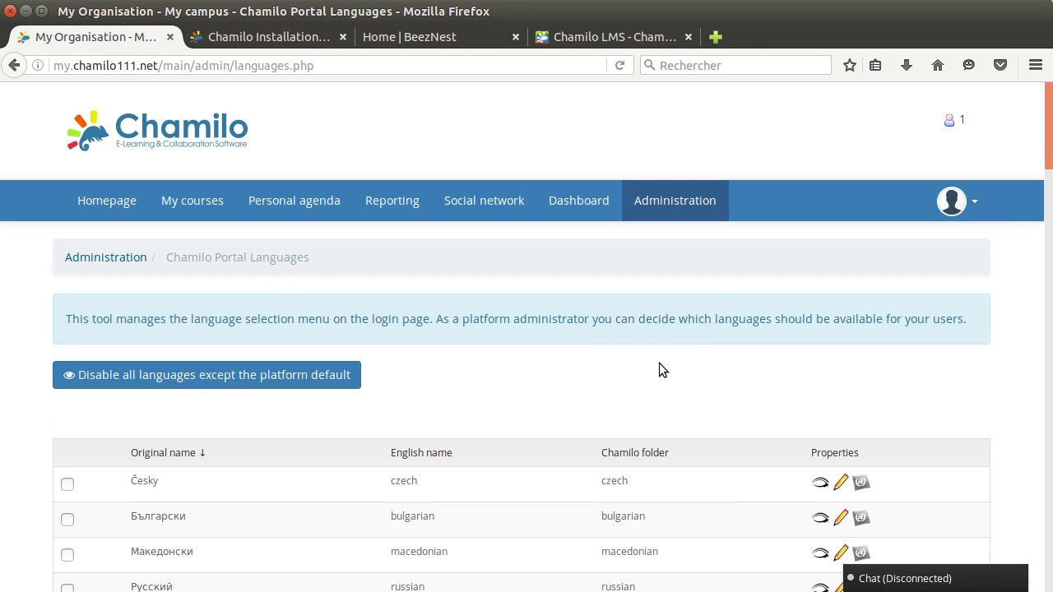
scroll(731, 369, "down", 5)
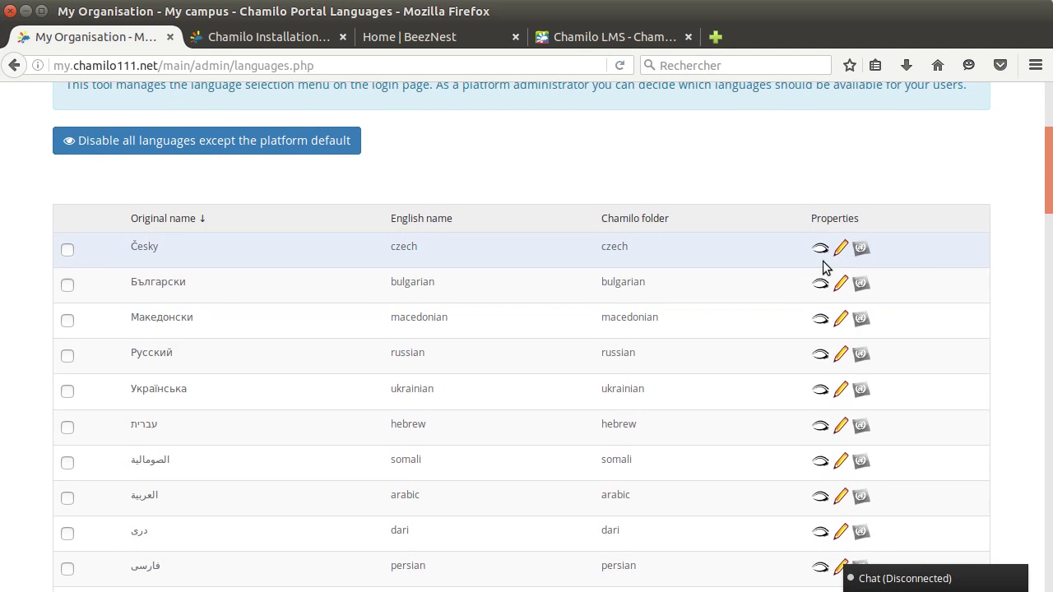
scroll(772, 421, "up", 3)
scroll(770, 421, "up", 3)
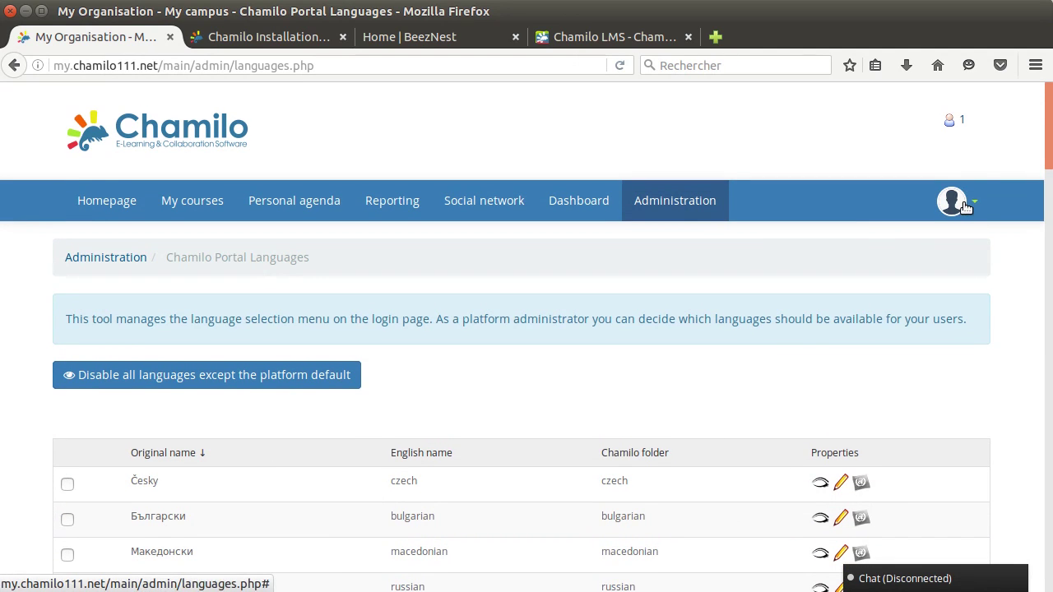
left_click(951, 200)
left_click(823, 412)
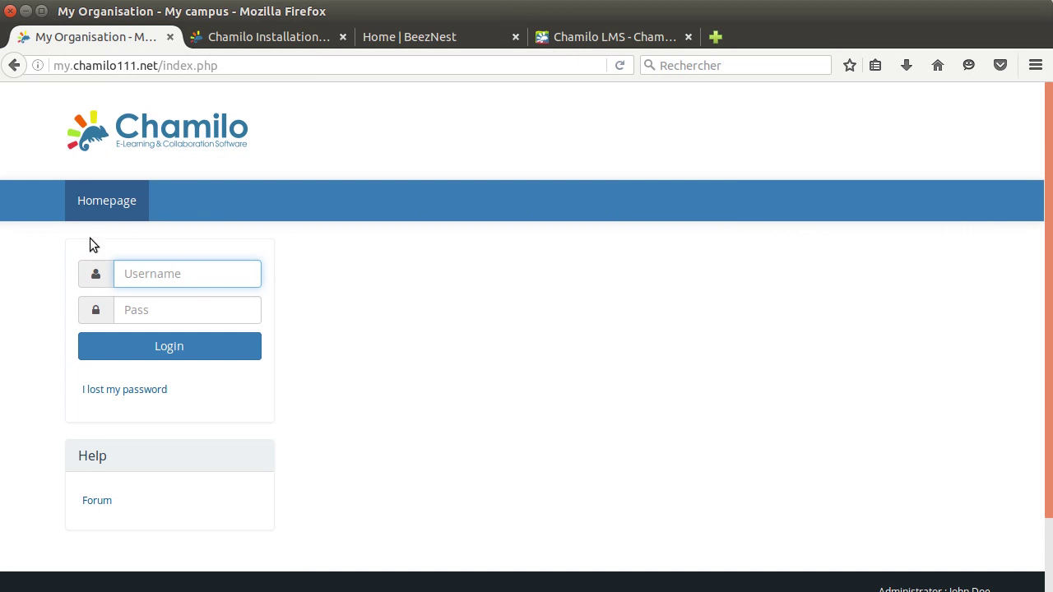
left_click(211, 275)
left_click(194, 294)
left_click(185, 345)
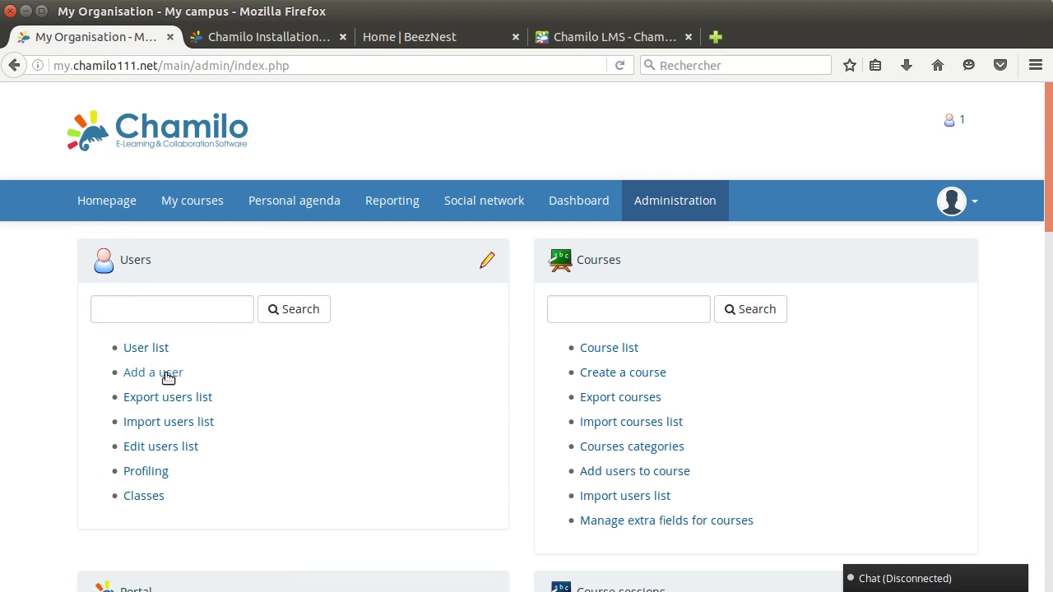
left_click(142, 375)
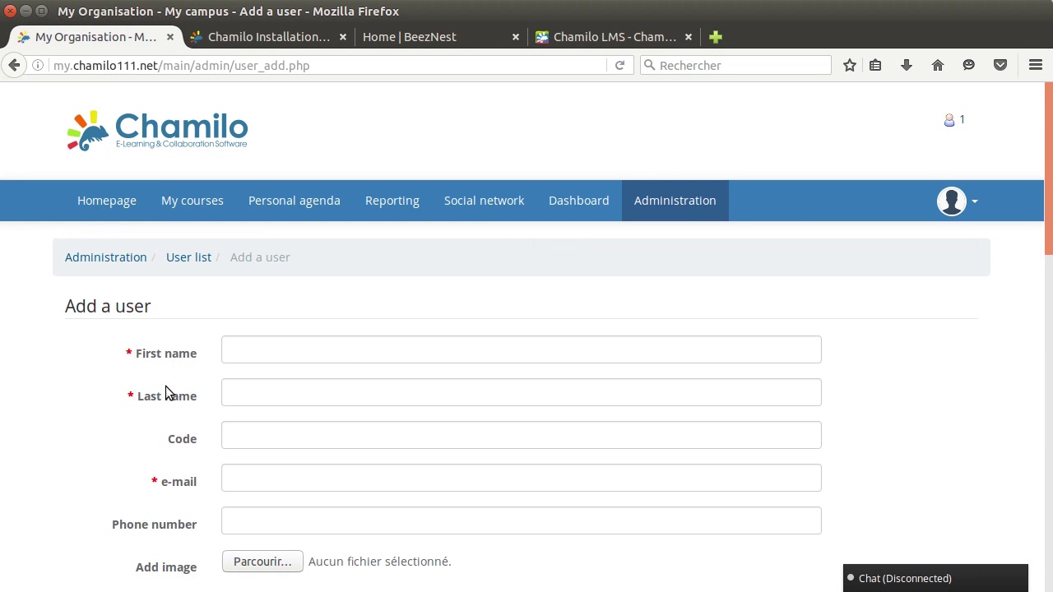
scroll(169, 366, "down", 10)
scroll(146, 316, "up", 3)
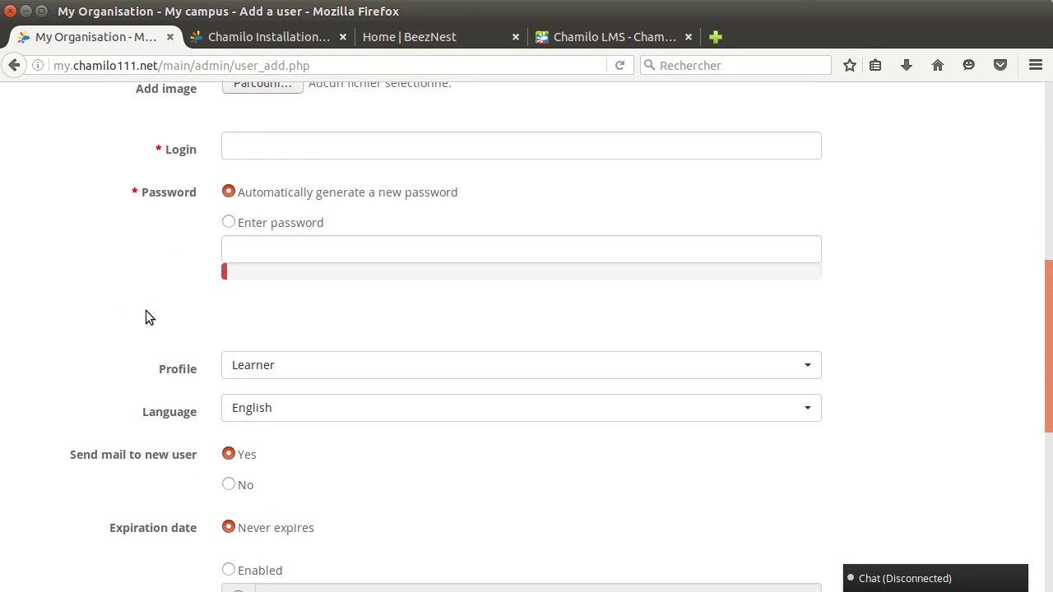
scroll(146, 316, "down", 3)
scroll(145, 317, "down", 1)
scroll(146, 317, "down", 5)
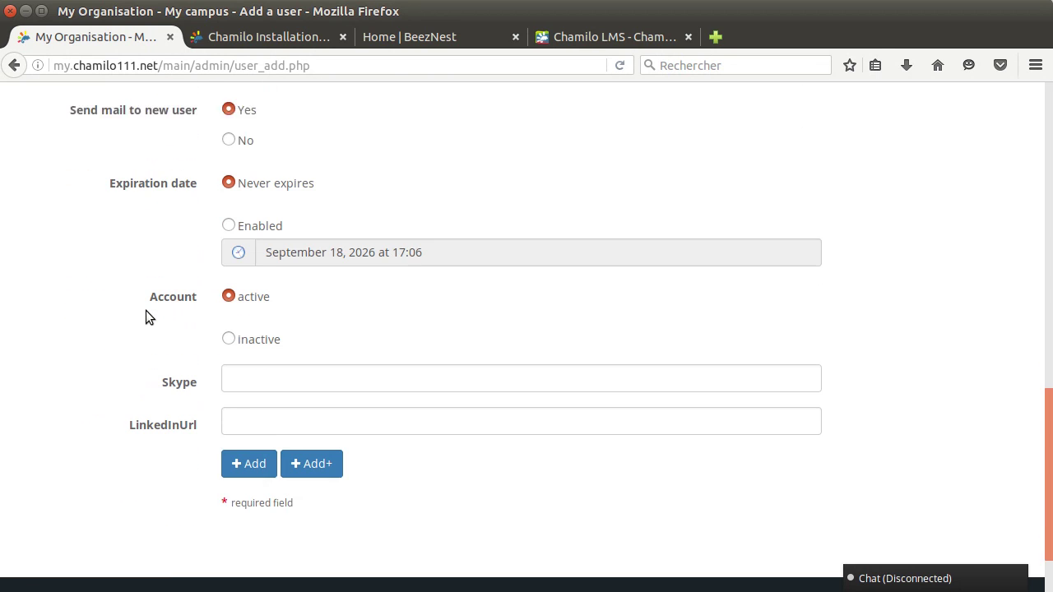
scroll(148, 313, "up", 5)
left_click(247, 283)
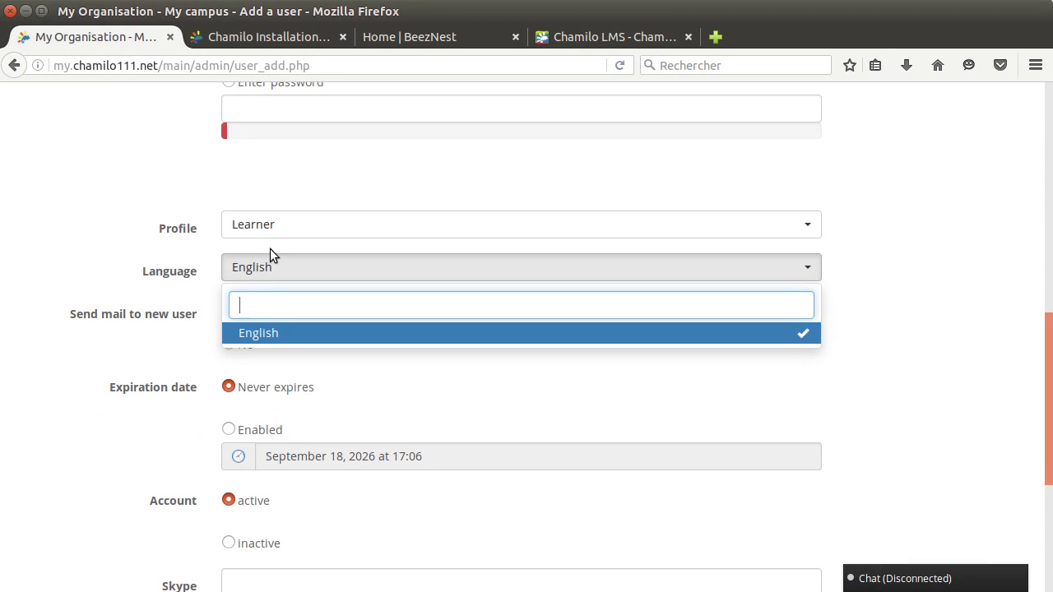
left_click(112, 252)
scroll(115, 271, "up", 2)
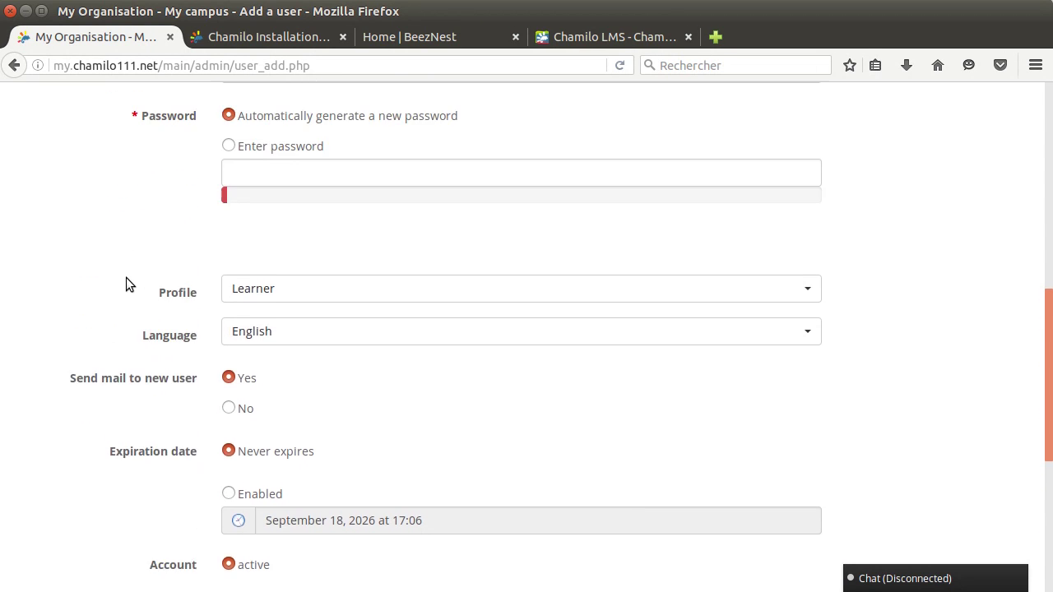
scroll(126, 277, "down", 1)
scroll(187, 287, "up", 8)
scroll(176, 270, "up", 3)
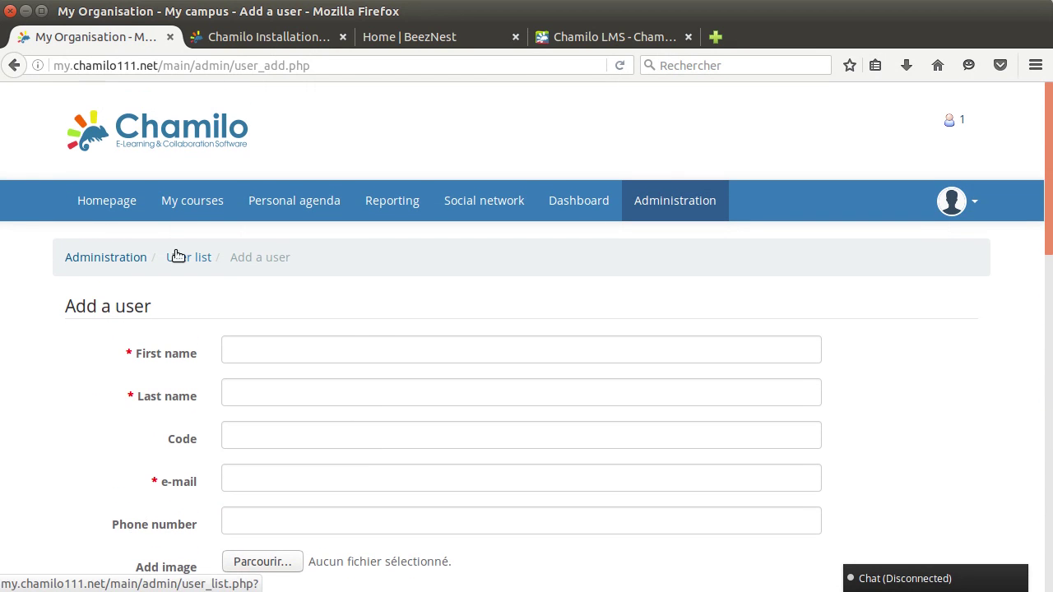
left_click(681, 201)
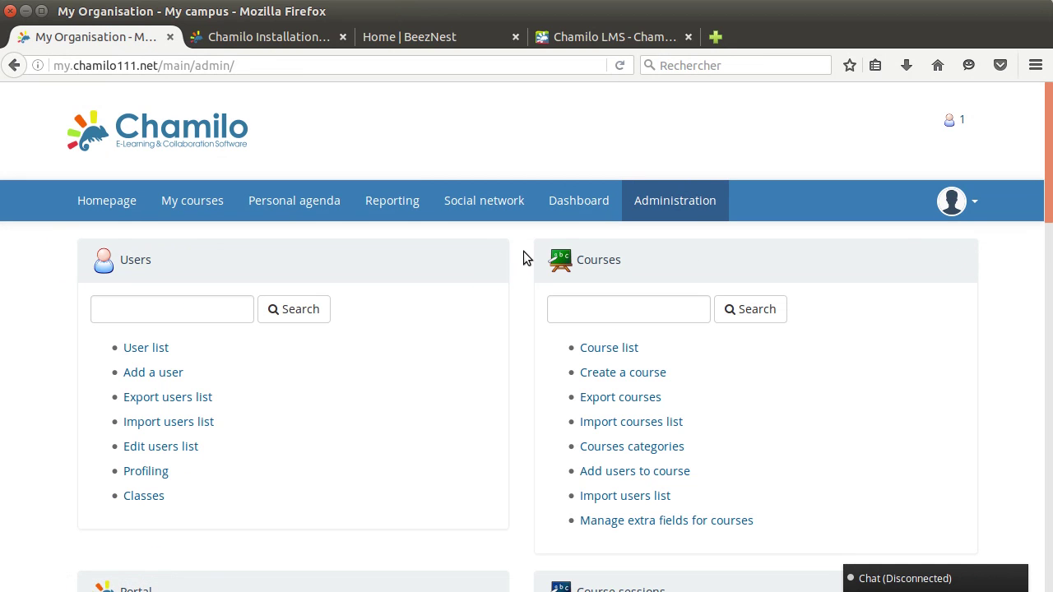
scroll(521, 260, "down", 2)
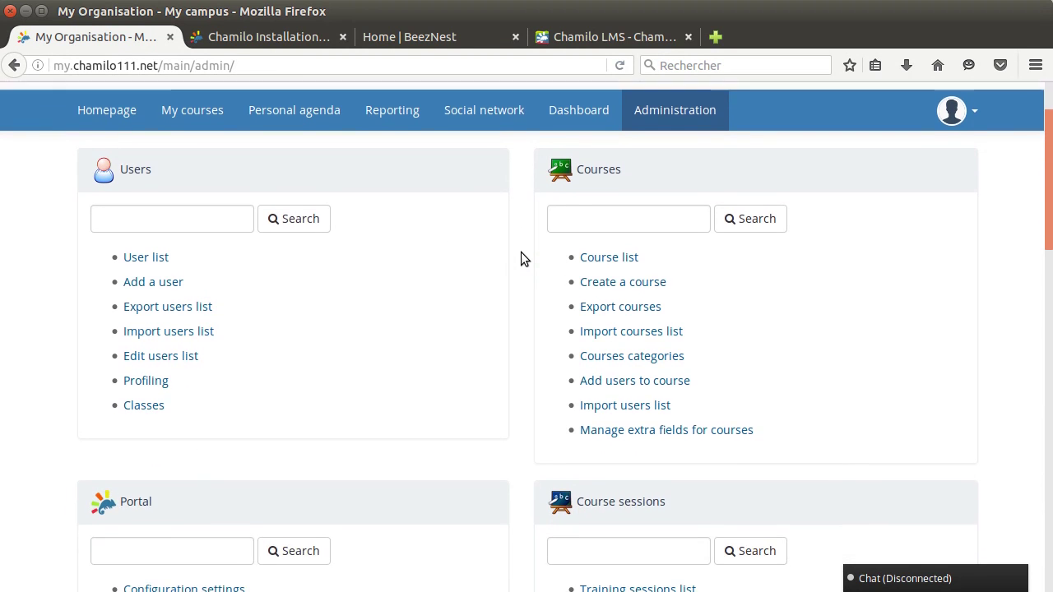
scroll(516, 258, "up", 2)
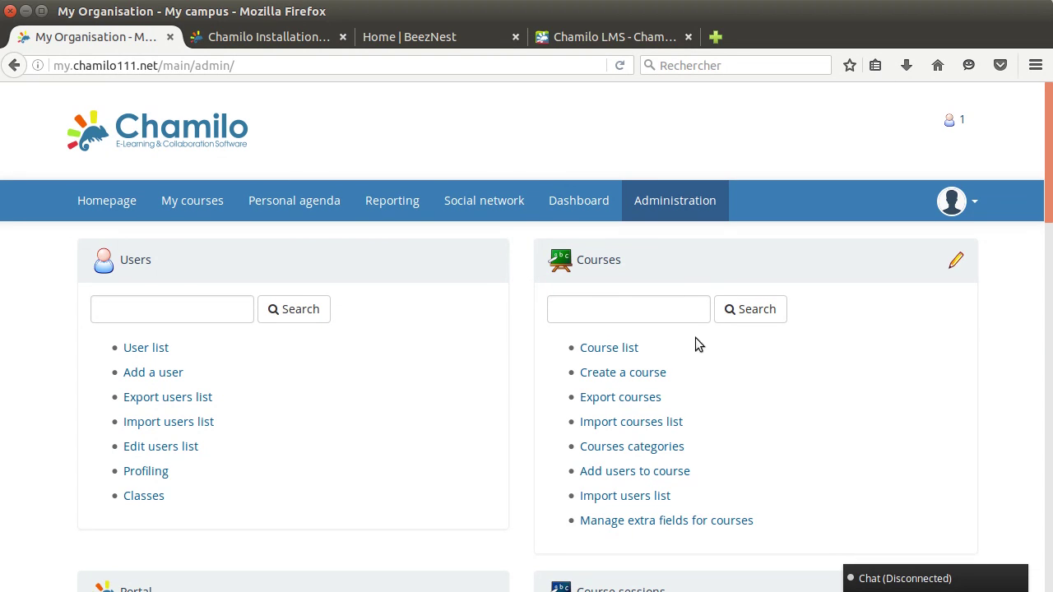
left_click(633, 372)
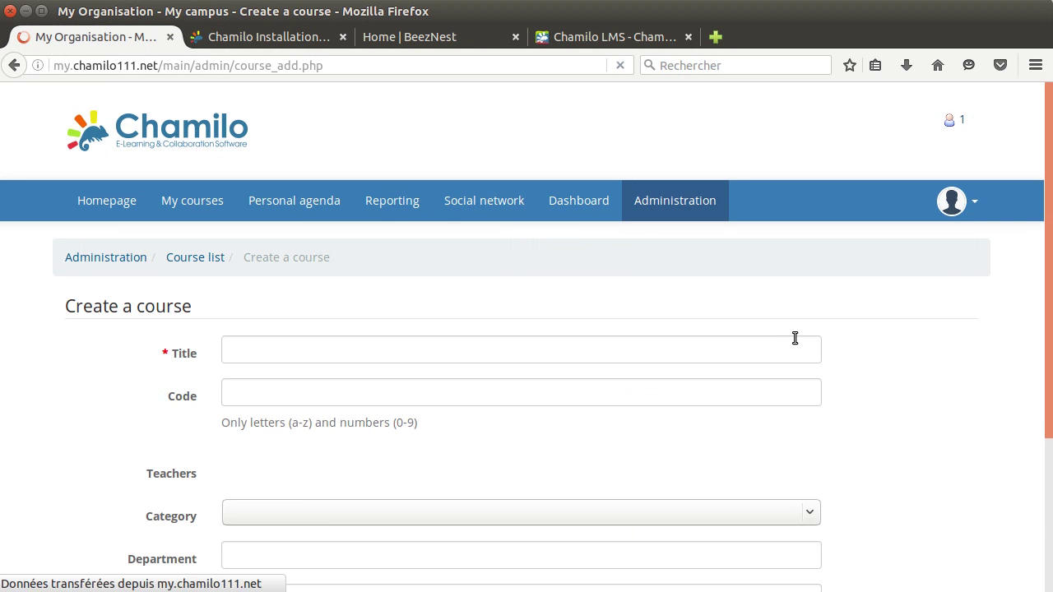
scroll(107, 324, "down", 1)
scroll(88, 329, "down", 4)
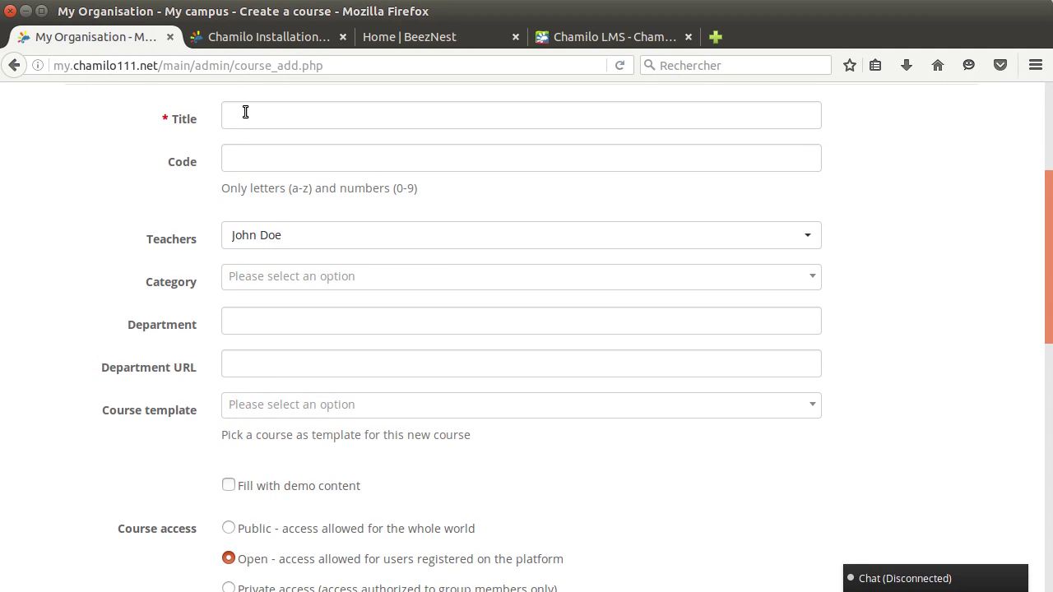
left_click(245, 112)
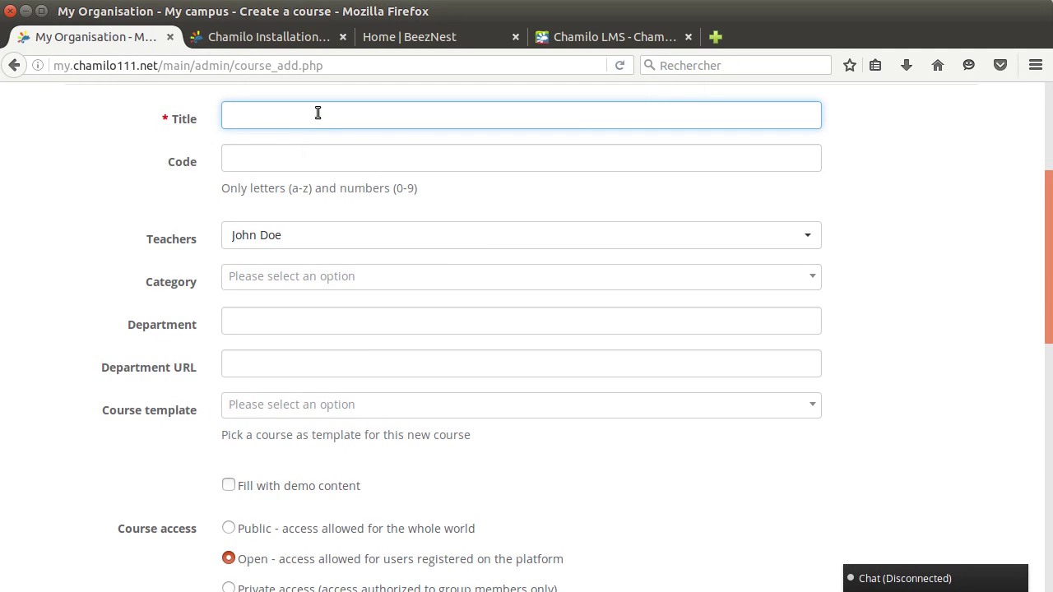
left_click(253, 160)
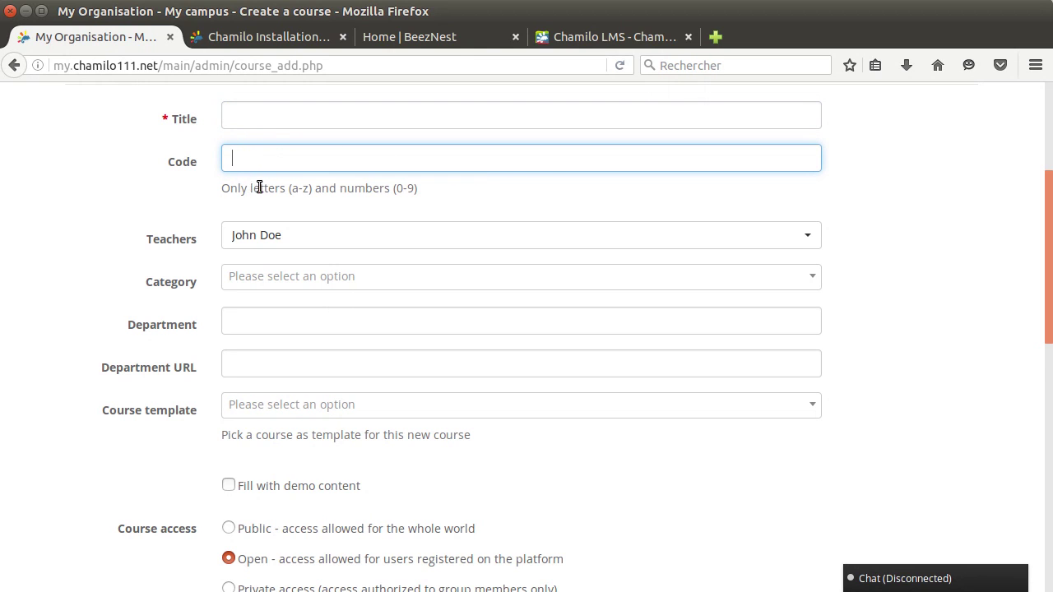
left_click_drag(288, 188, 310, 187)
left_click_drag(391, 188, 418, 188)
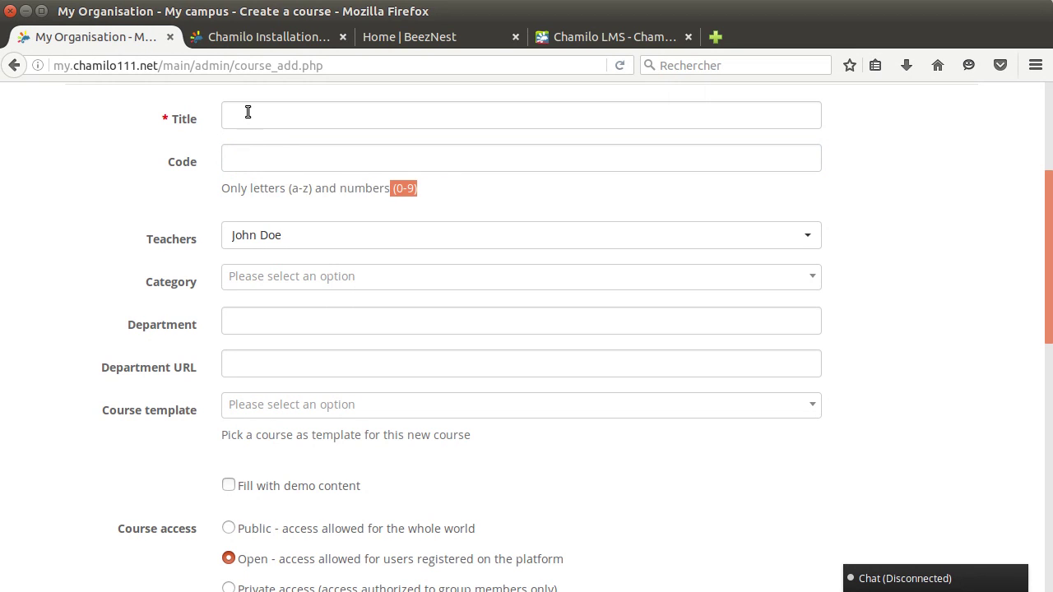
left_click(257, 160)
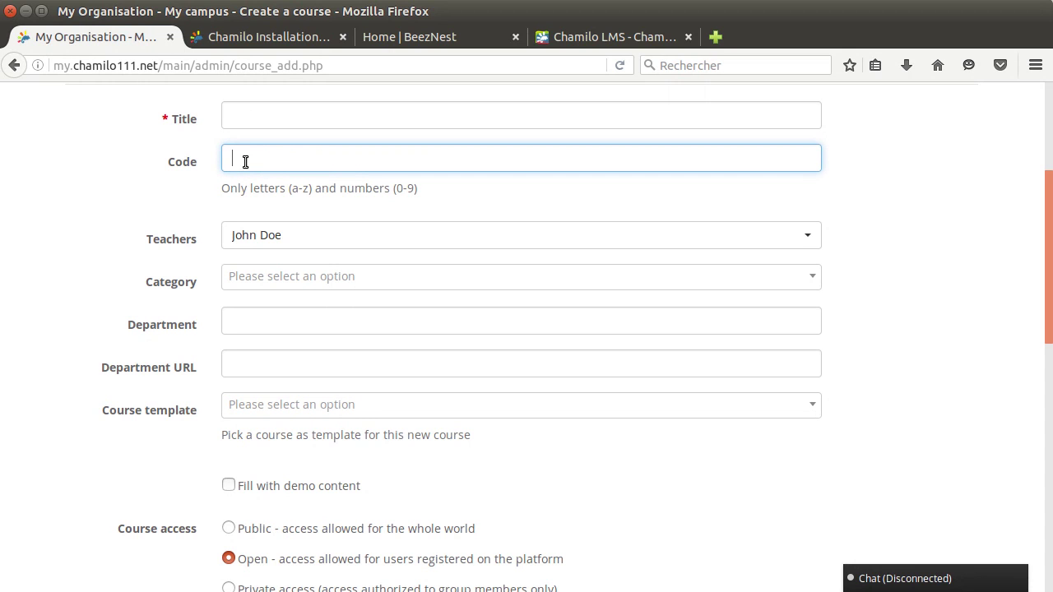
left_click(246, 104)
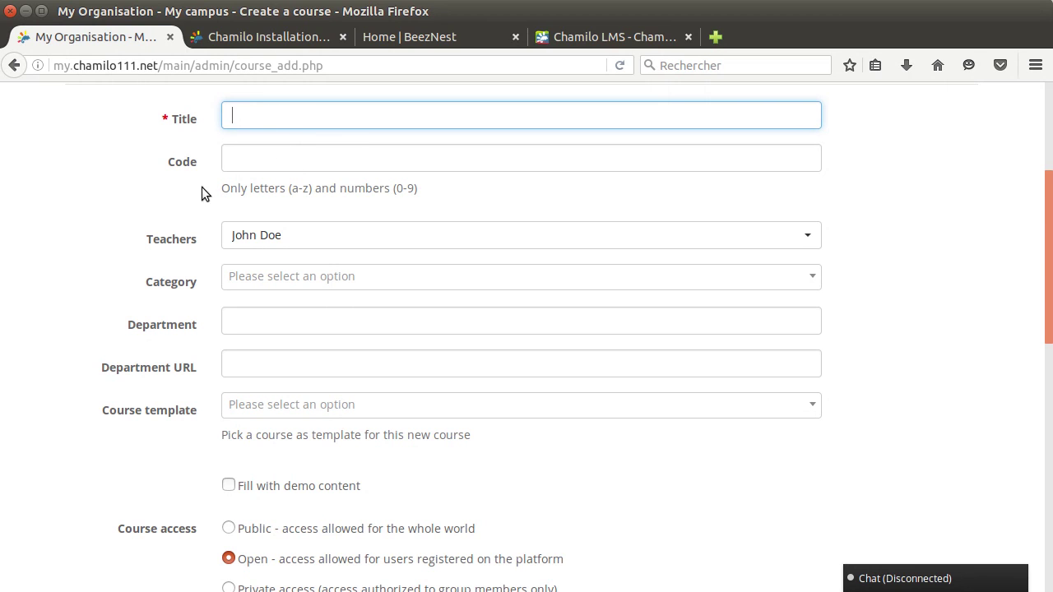
scroll(165, 237, "down", 2)
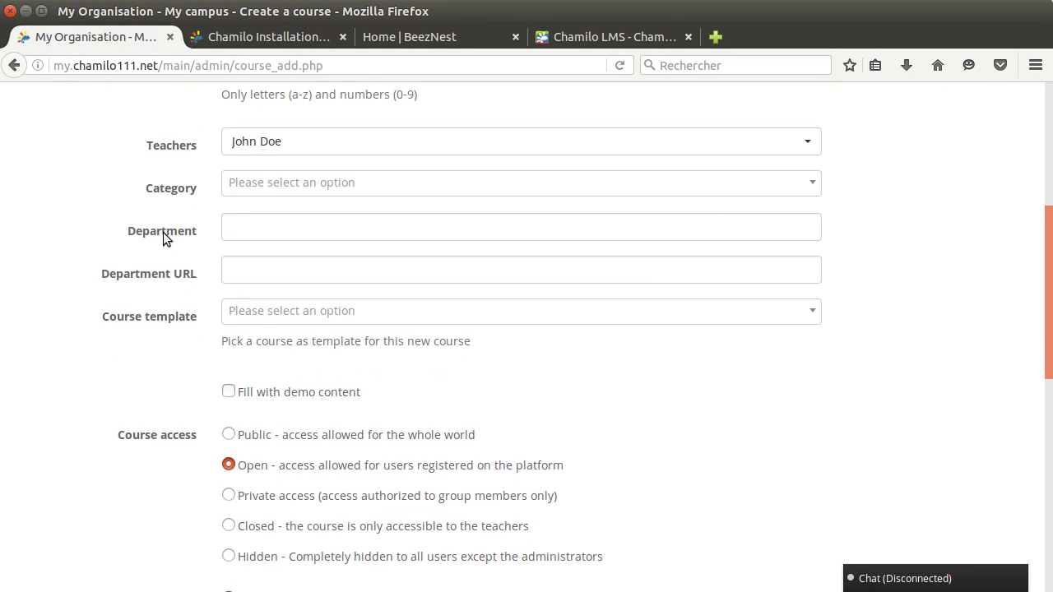
scroll(193, 188, "down", 4)
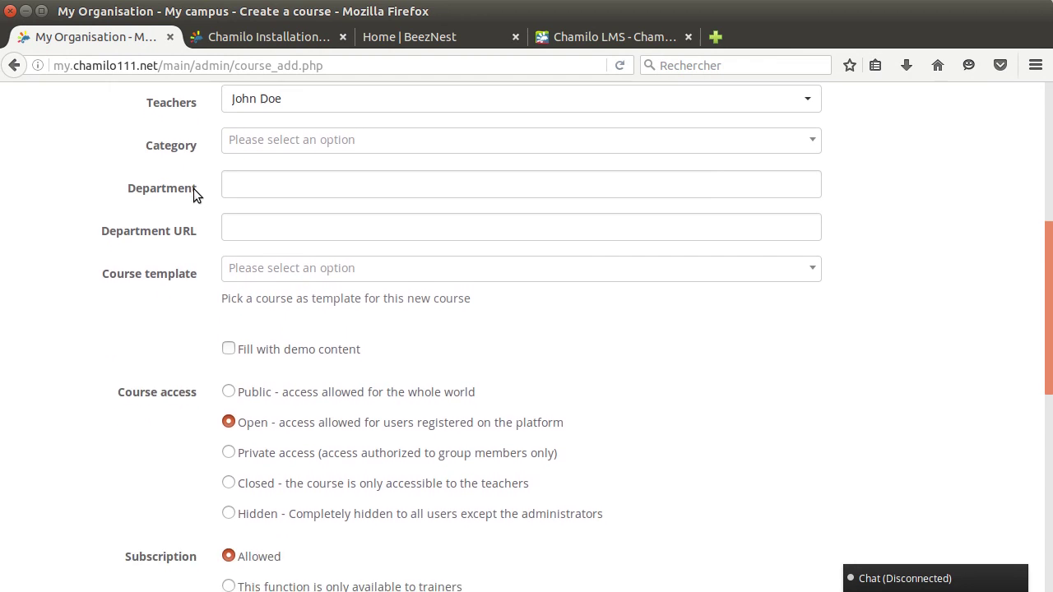
left_click(228, 205)
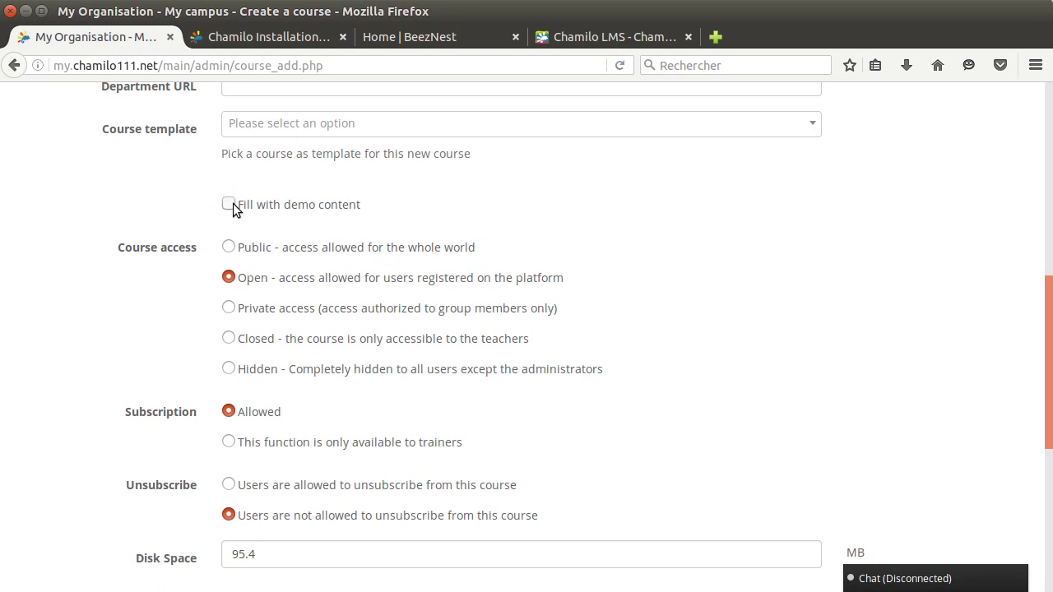
left_click(228, 369)
scroll(104, 310, "down", 4)
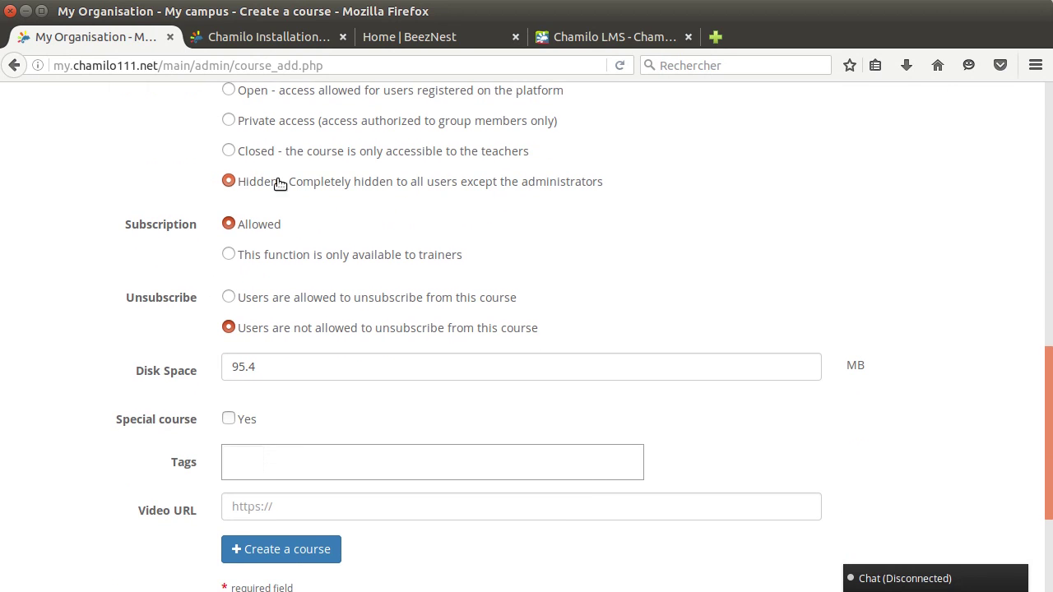
scroll(116, 235, "down", 4)
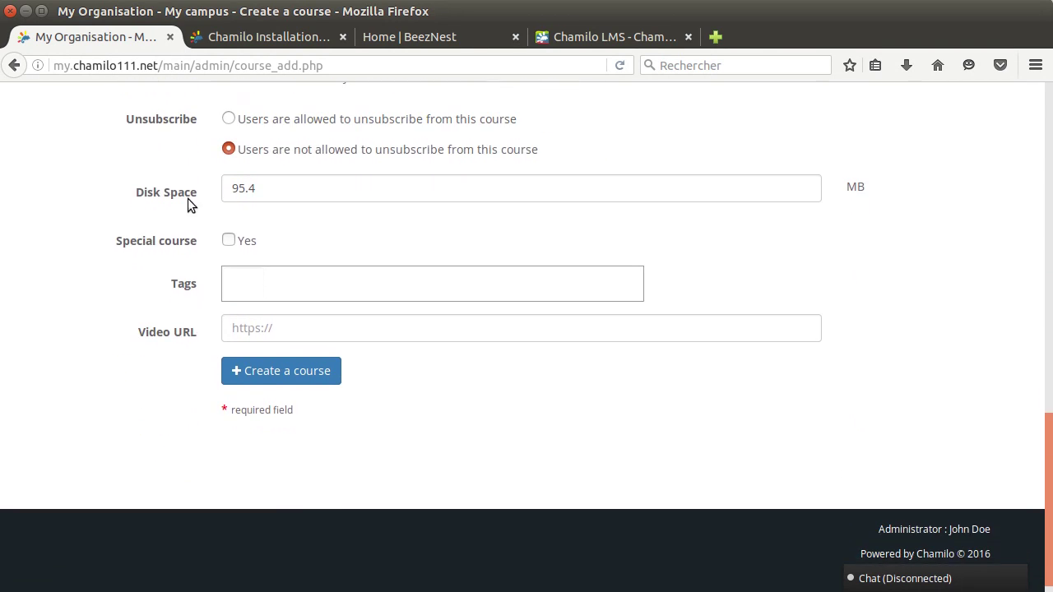
scroll(141, 278, "up", 20)
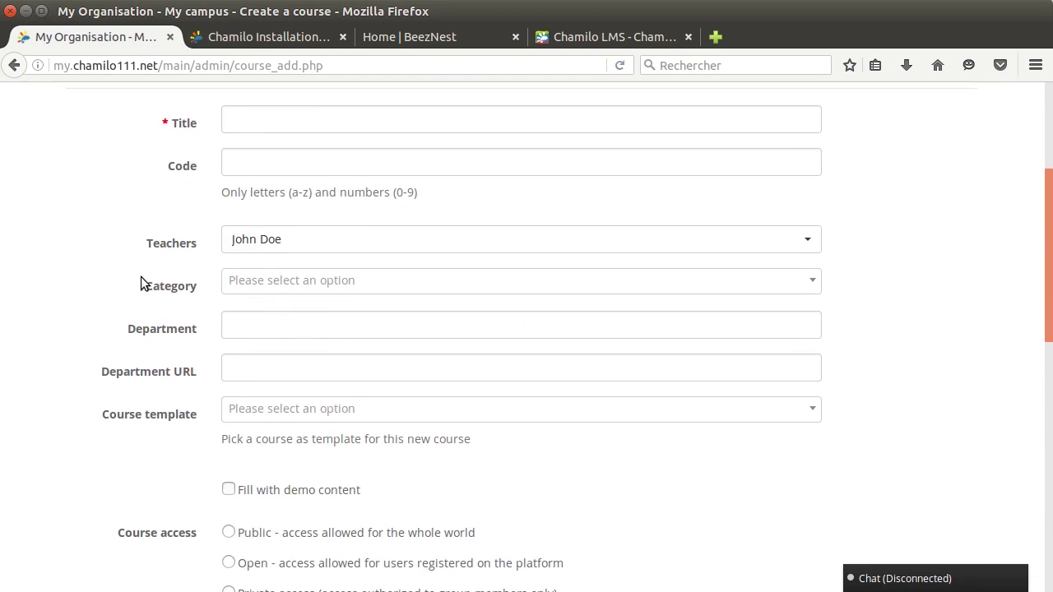
left_click(649, 204)
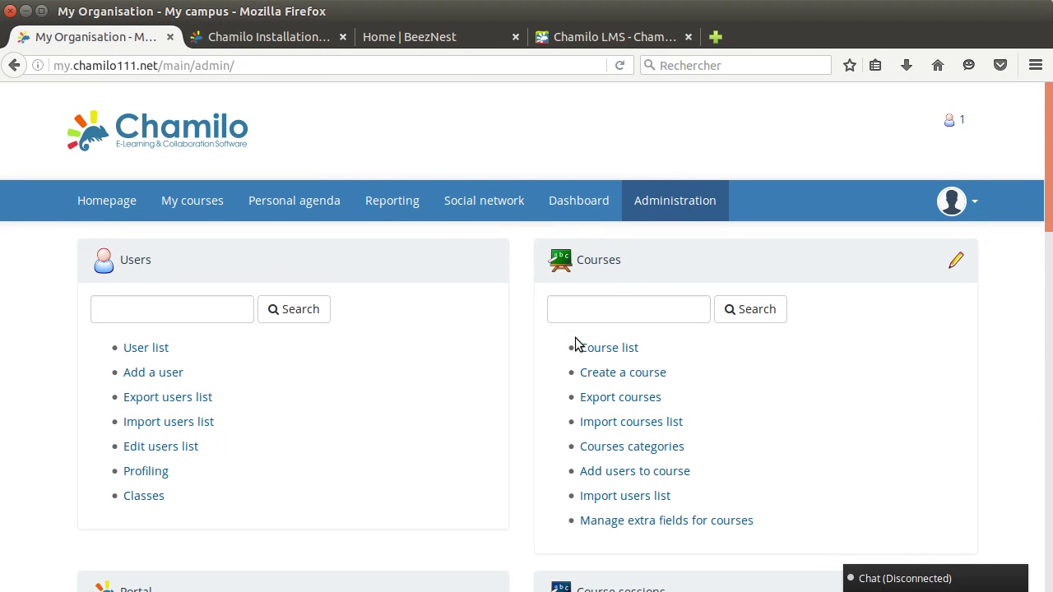
Open the Add a user form and enter a password manually for the new user.
left_click(176, 375)
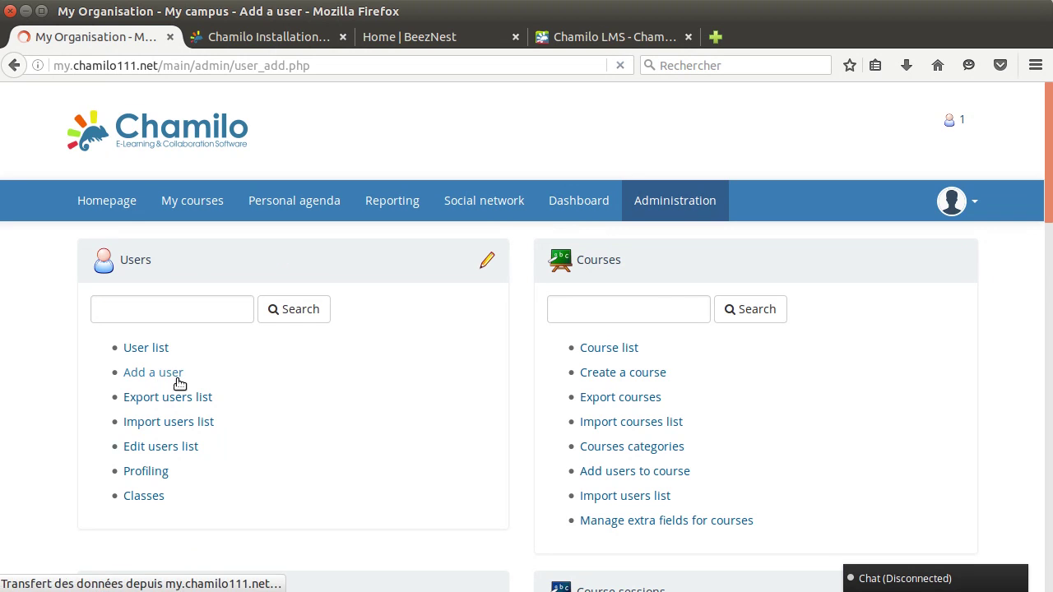
scroll(73, 334, "down", 2)
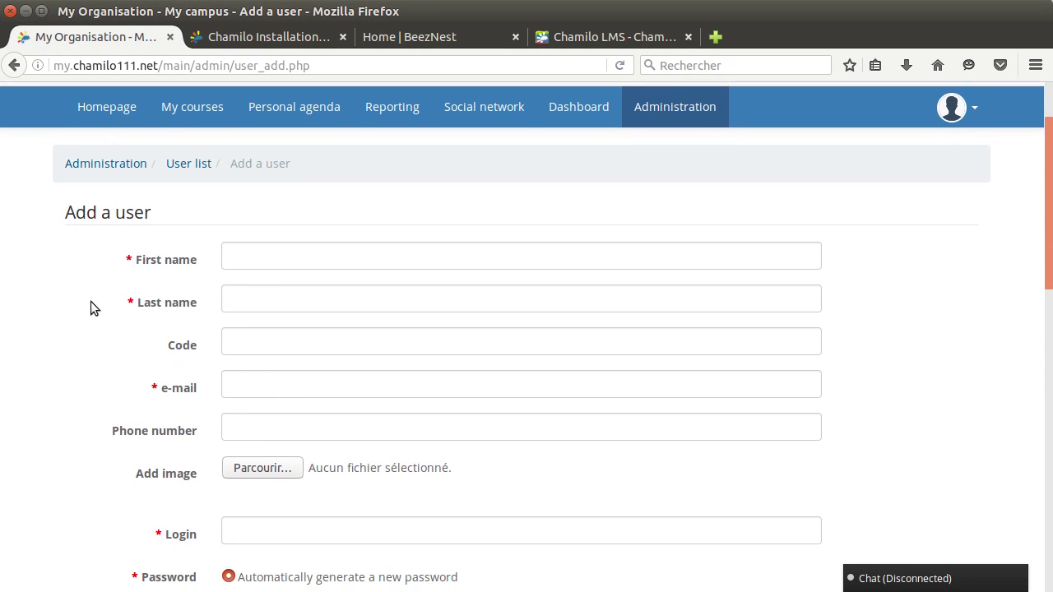
scroll(87, 246, "down", 2)
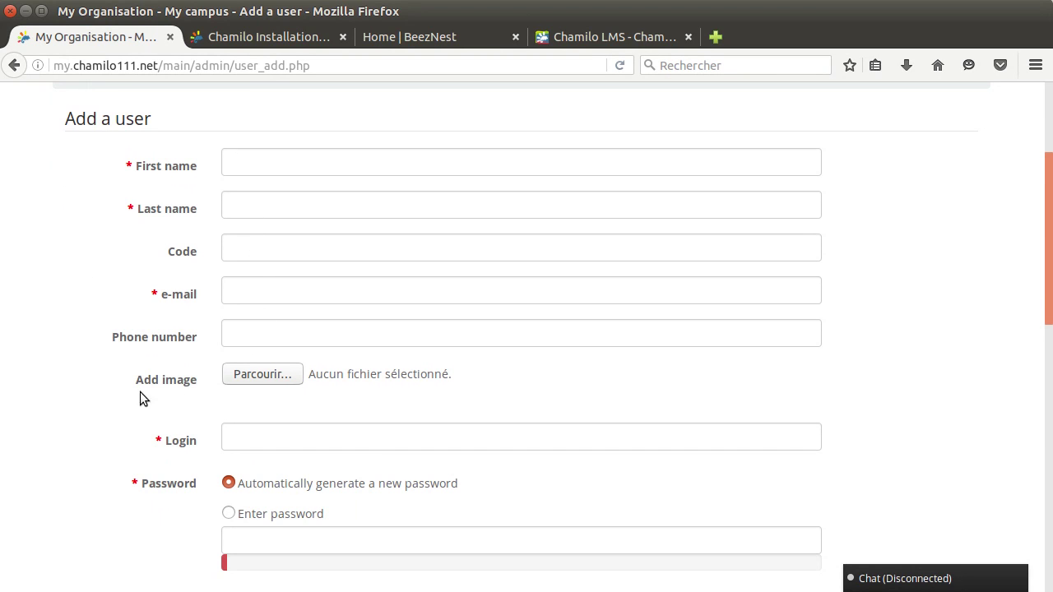
scroll(140, 392, "down", 1)
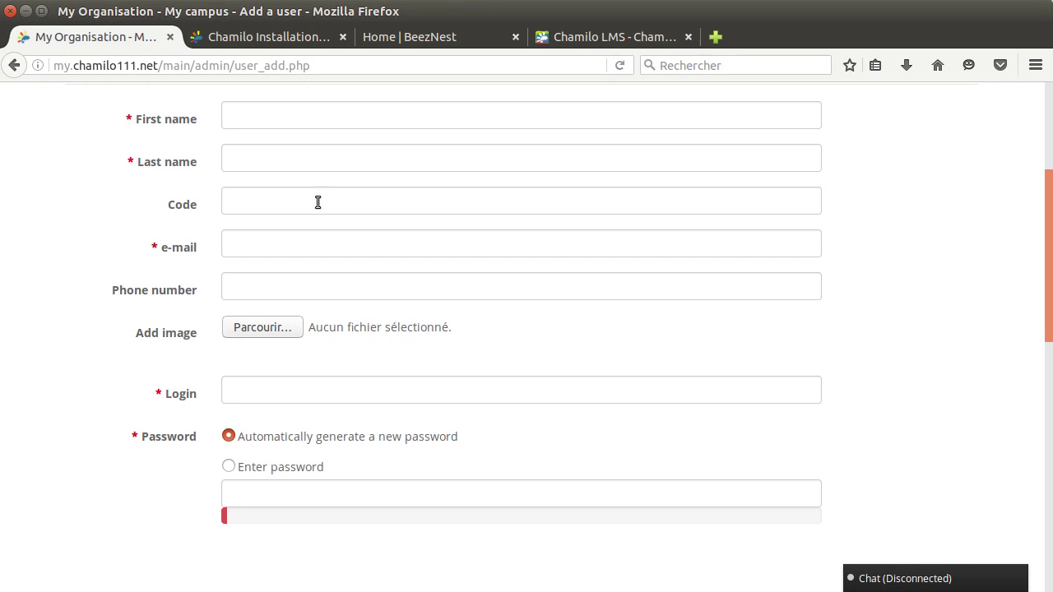
scroll(316, 238, "down", 10)
scroll(159, 222, "up", 4)
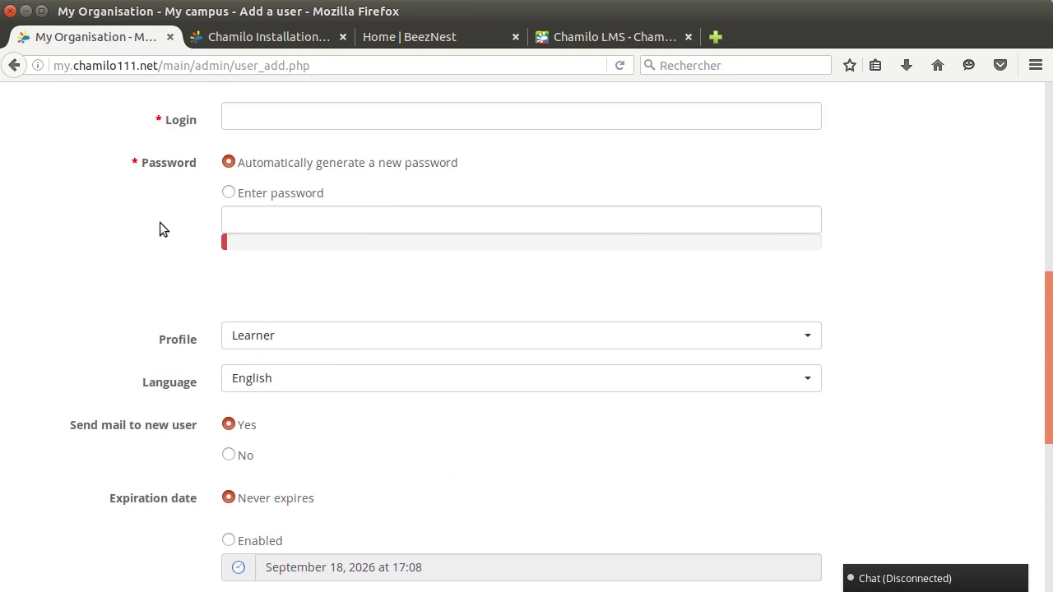
scroll(159, 222, "up", 6)
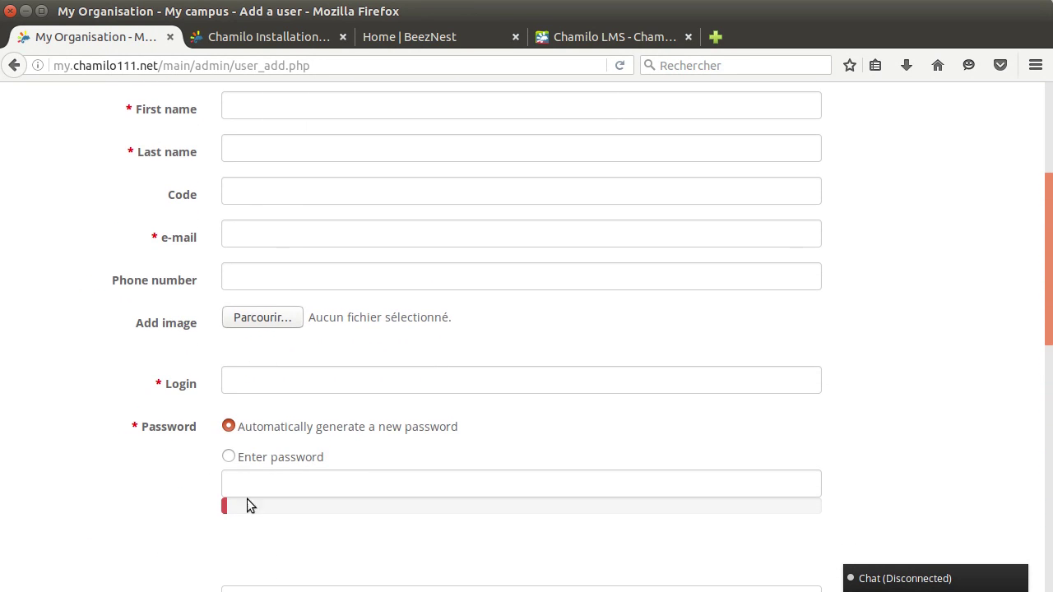
left_click(268, 477)
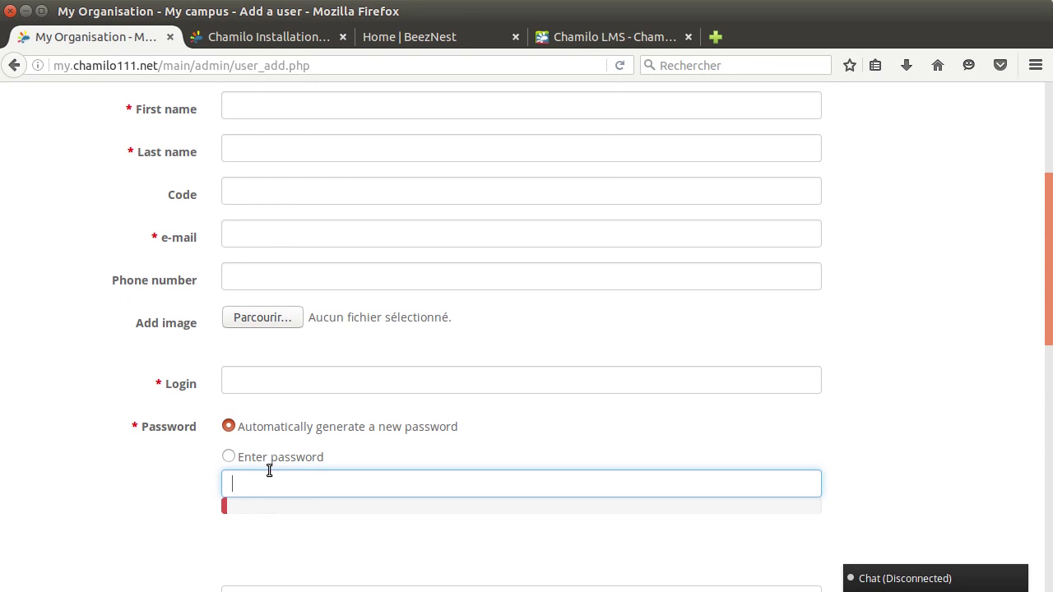
type("••••••••••••••••")
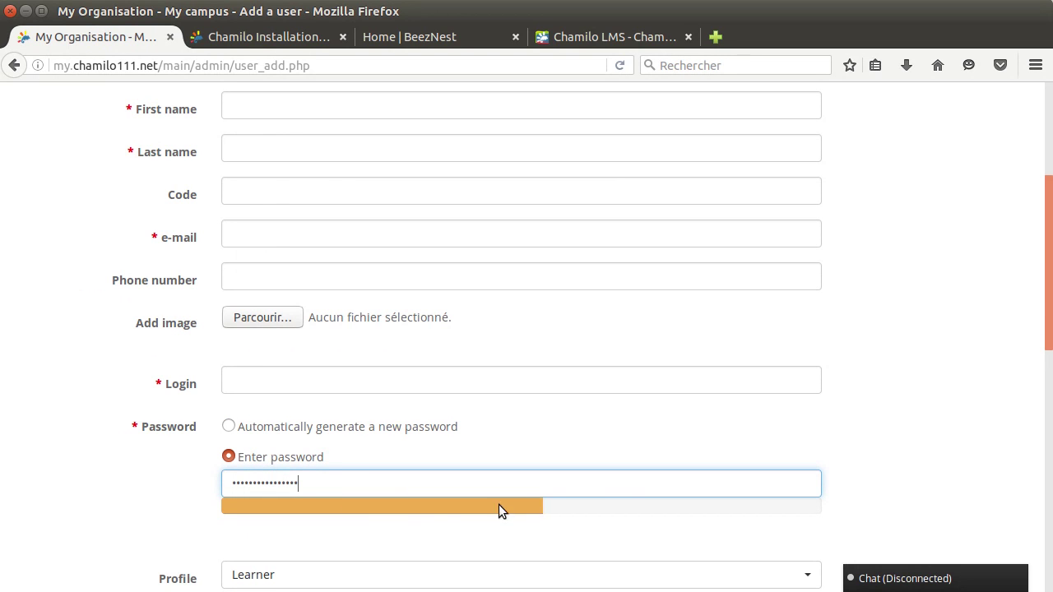
type("••••••")
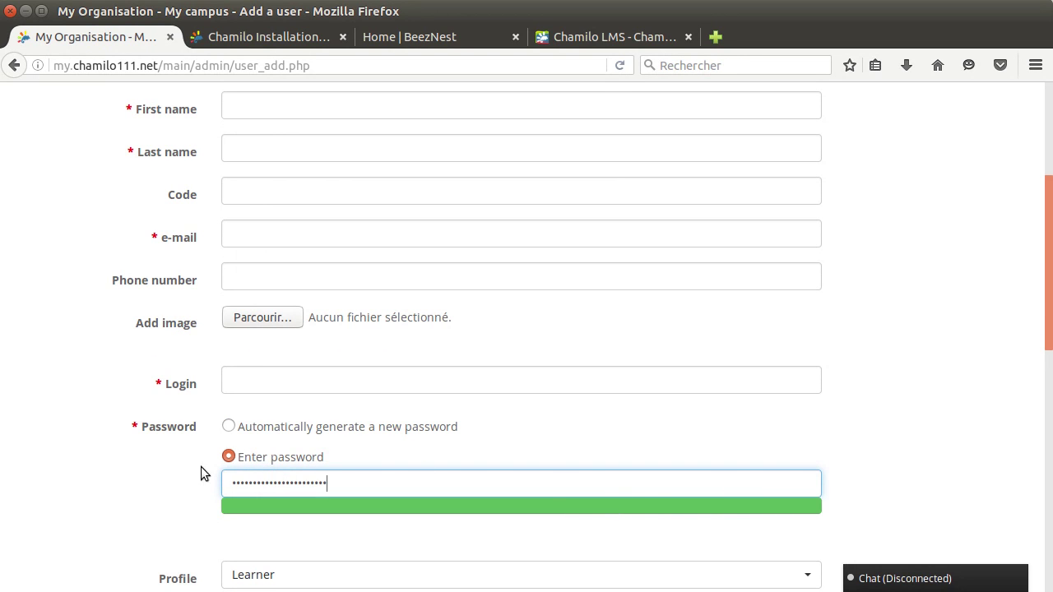
Keep the Profile as Learner and return to the Administration page without submitting.
scroll(113, 428, "down", 10)
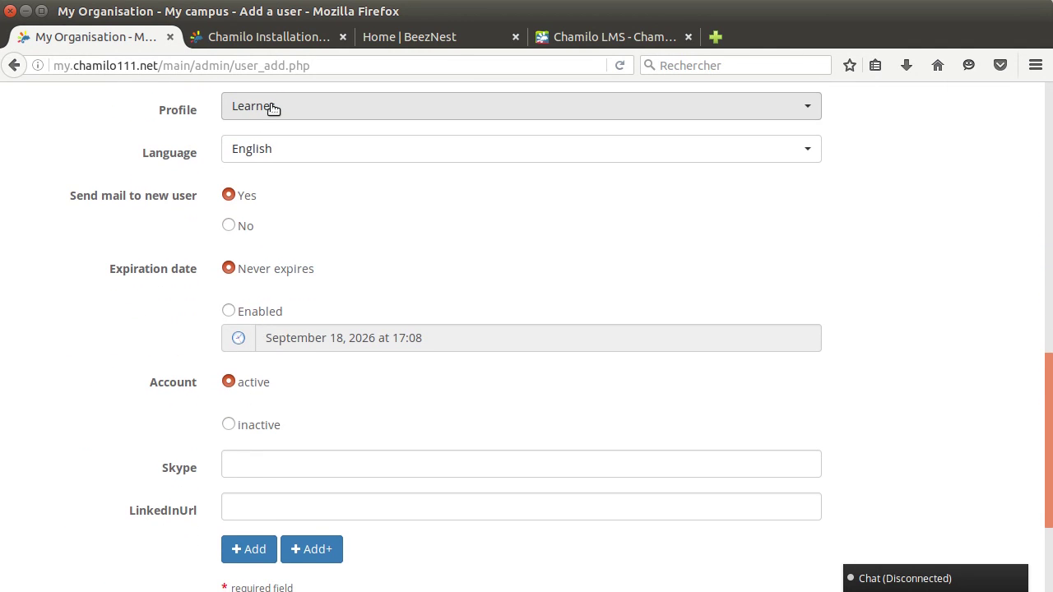
left_click(273, 109)
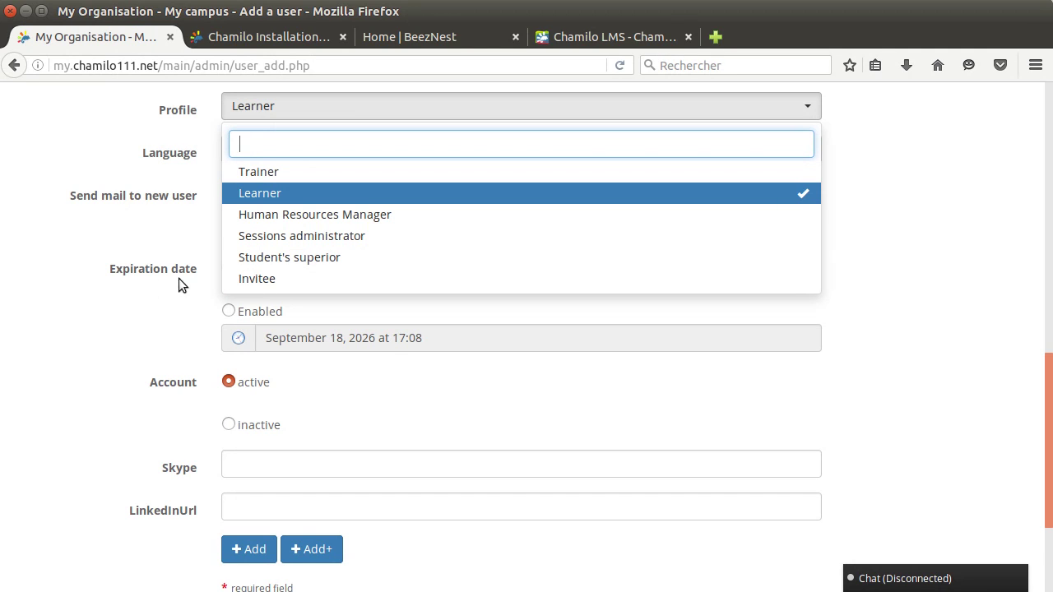
left_click(59, 141)
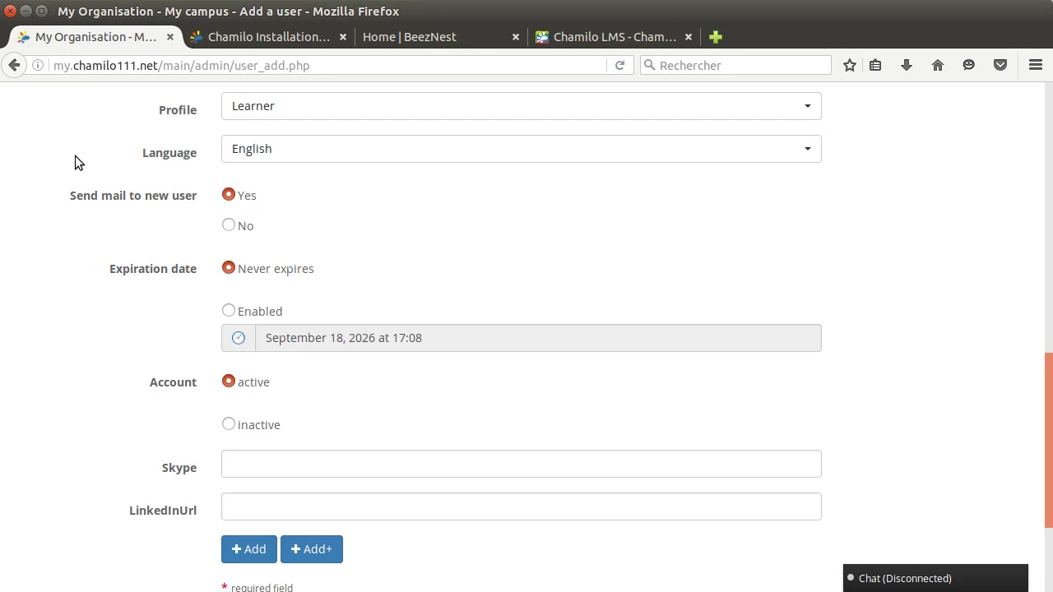
scroll(80, 143, "down", 2)
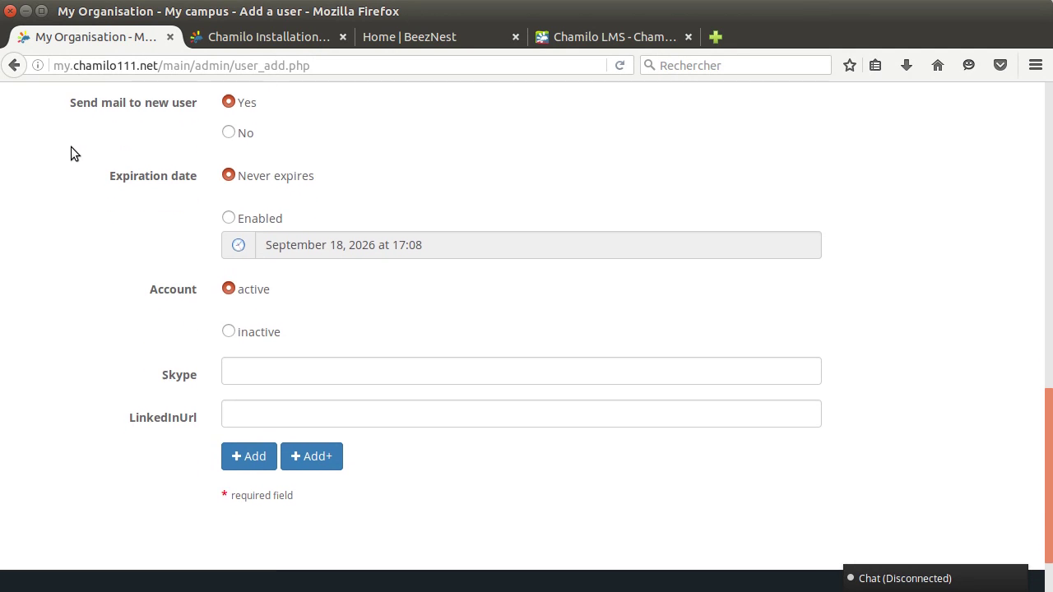
scroll(75, 181, "down", 2)
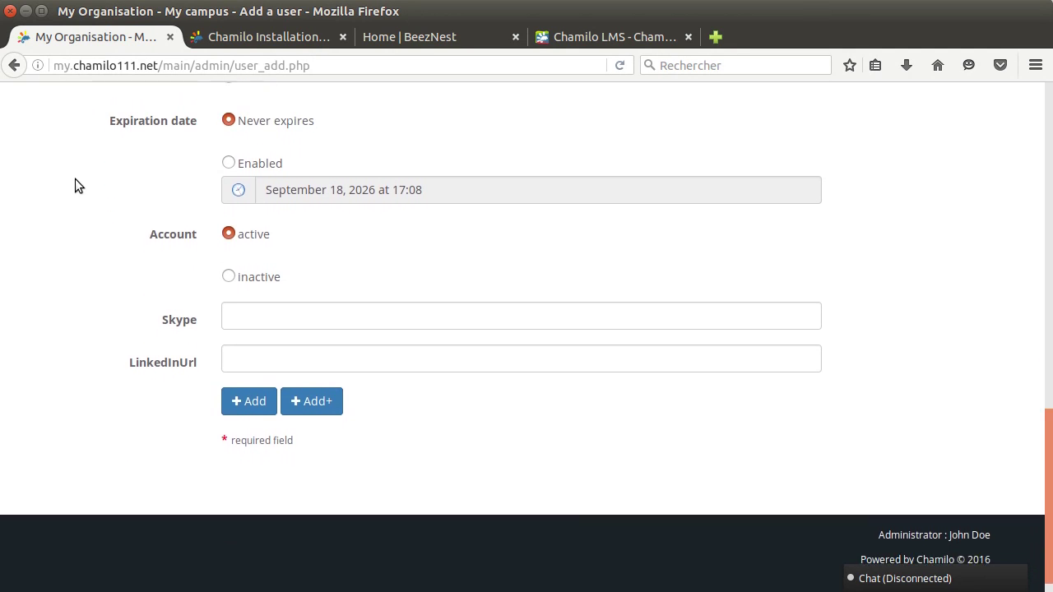
scroll(75, 179, "up", 18)
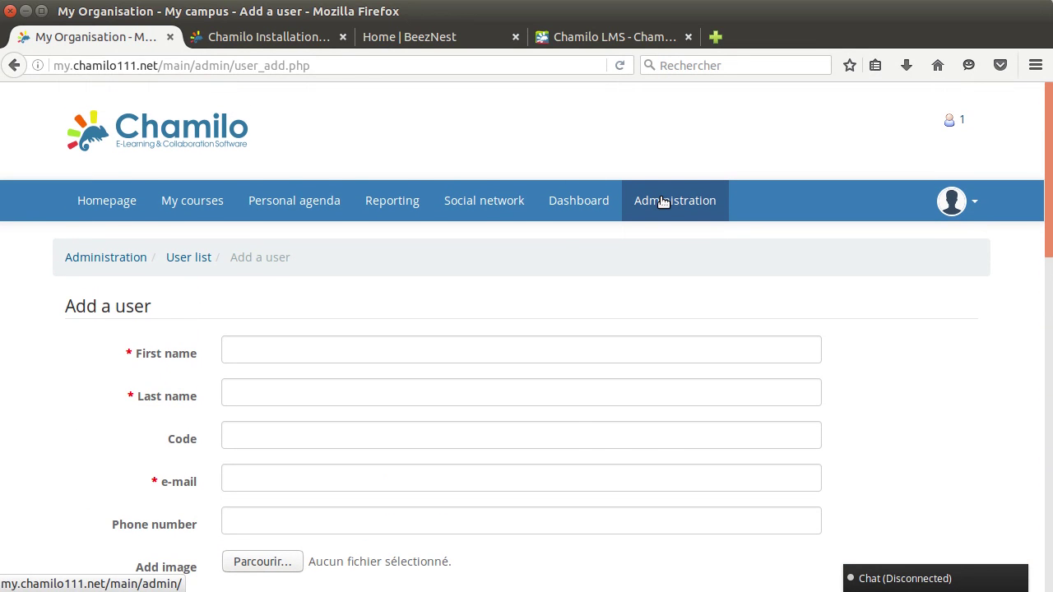
left_click(660, 205)
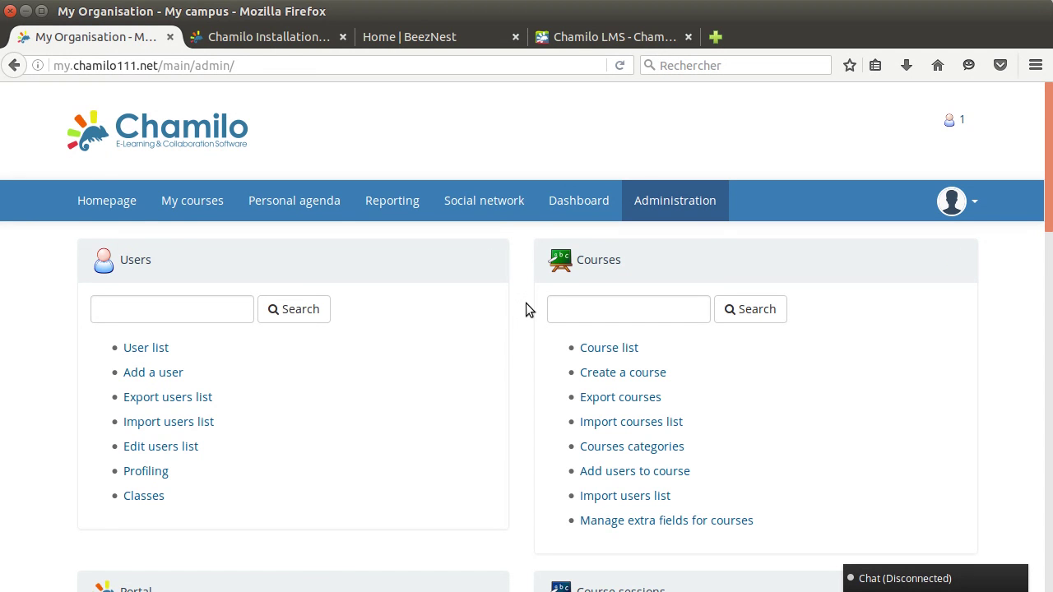
Open Configuration settings from the Portal panel to show Organization name and portal name.
scroll(516, 302, "down", 4)
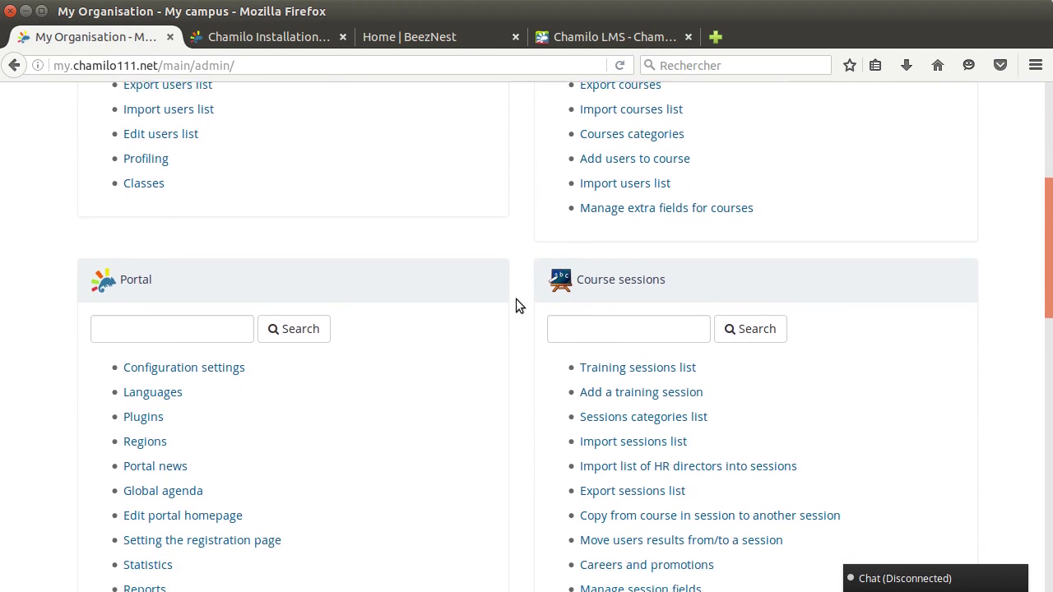
scroll(516, 299, "down", 1)
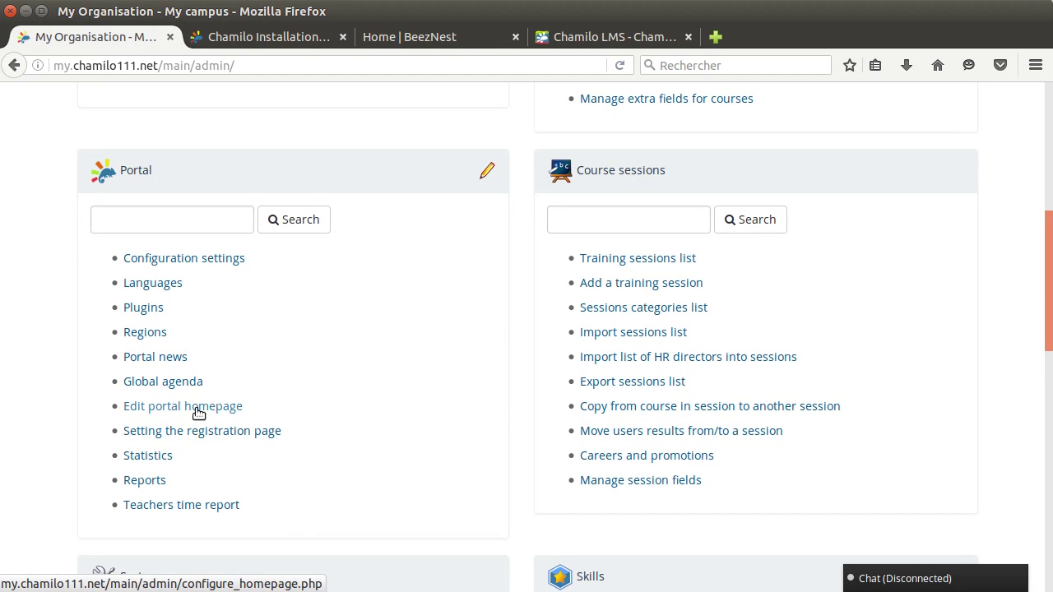
left_click(204, 259)
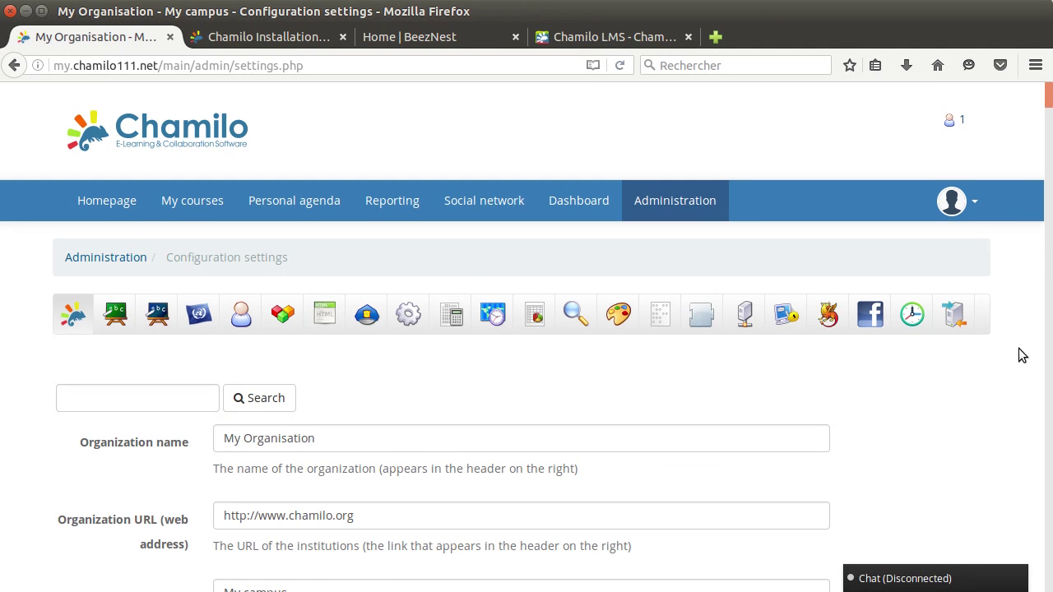
scroll(1020, 345, "down", 2)
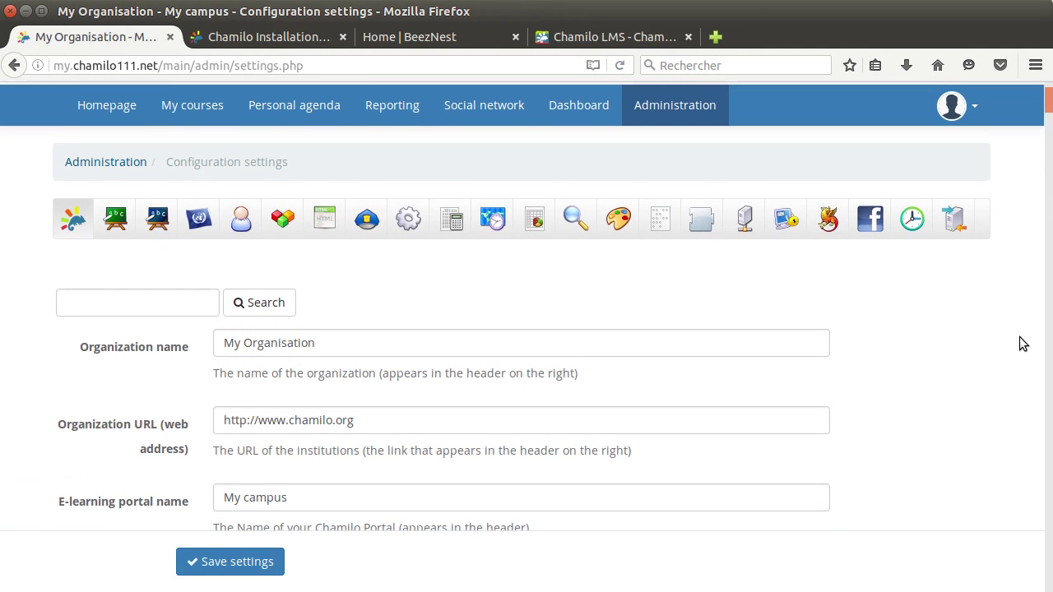
scroll(1020, 344, "down", 3)
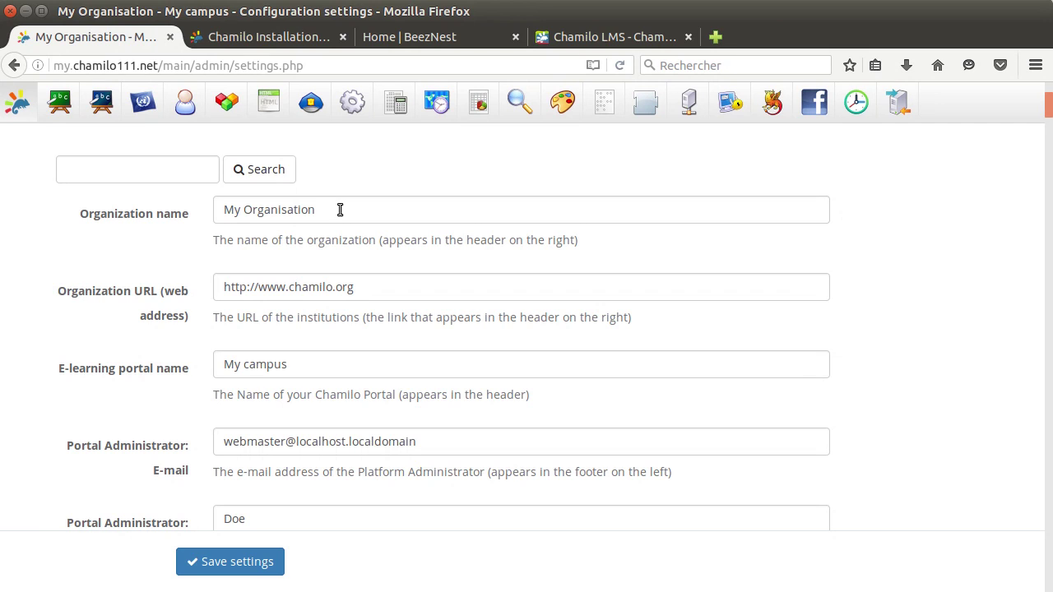
Replace the organization name with BeezNest and save the settings.
left_click_drag(341, 209, 156, 207)
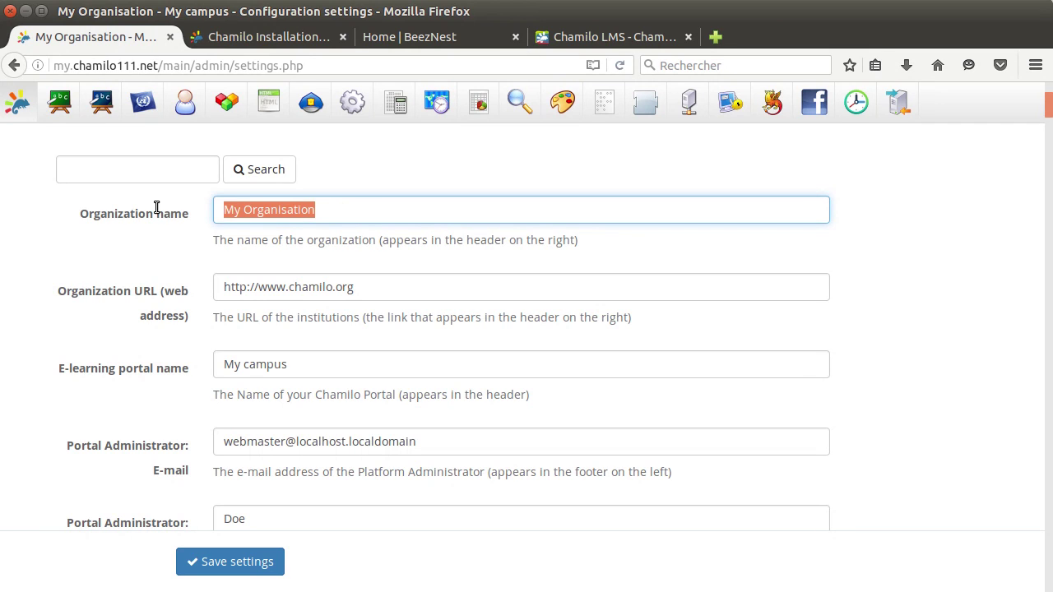
type("BeezNest")
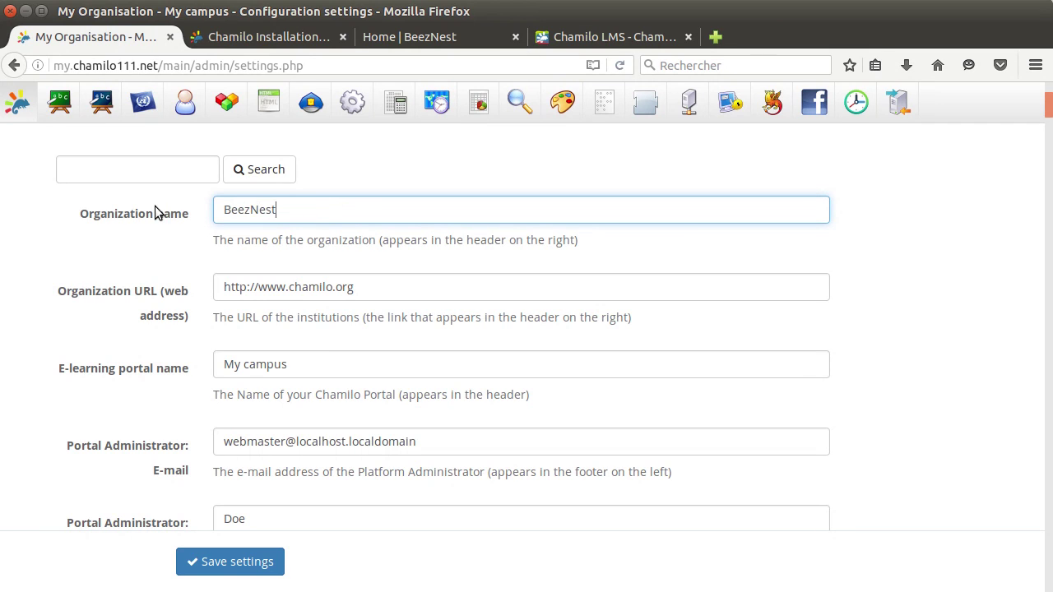
left_click(235, 560)
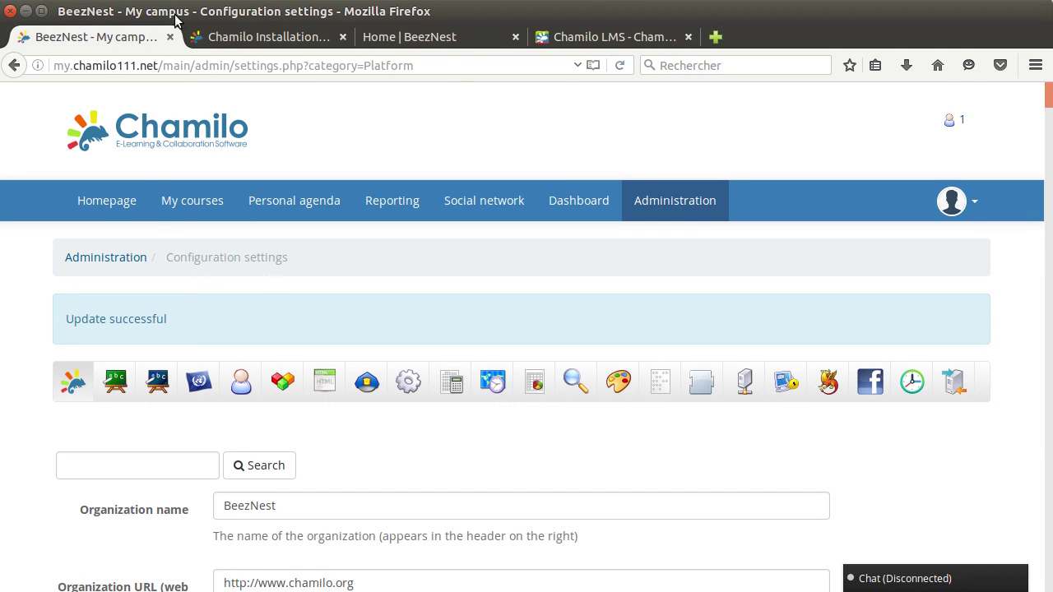
Start replacing the portal name, typing 'My virtual learning p'.
scroll(224, 276, "down", 4)
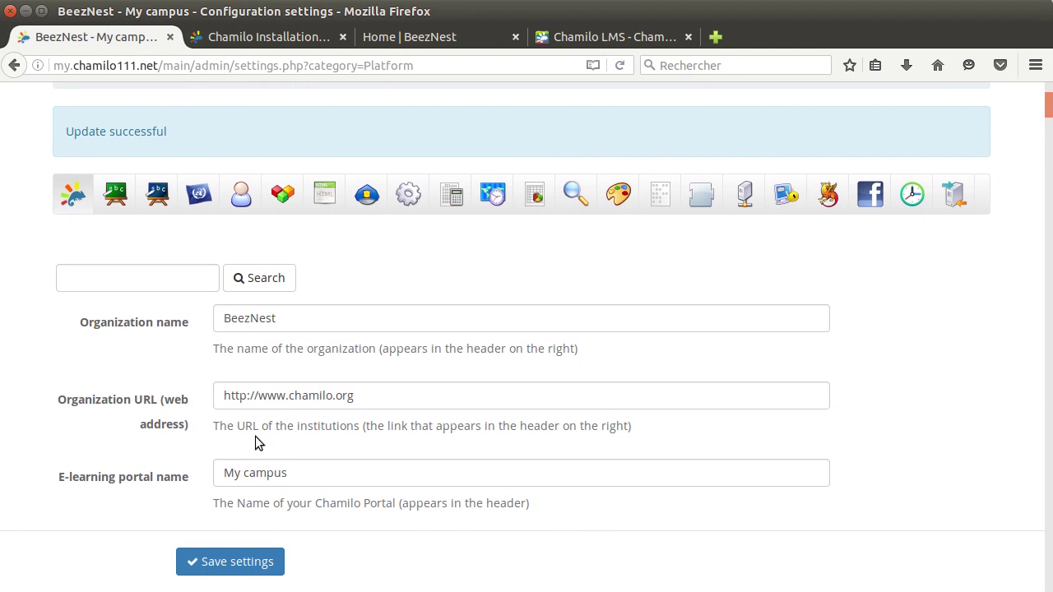
left_click_drag(319, 467, 171, 468)
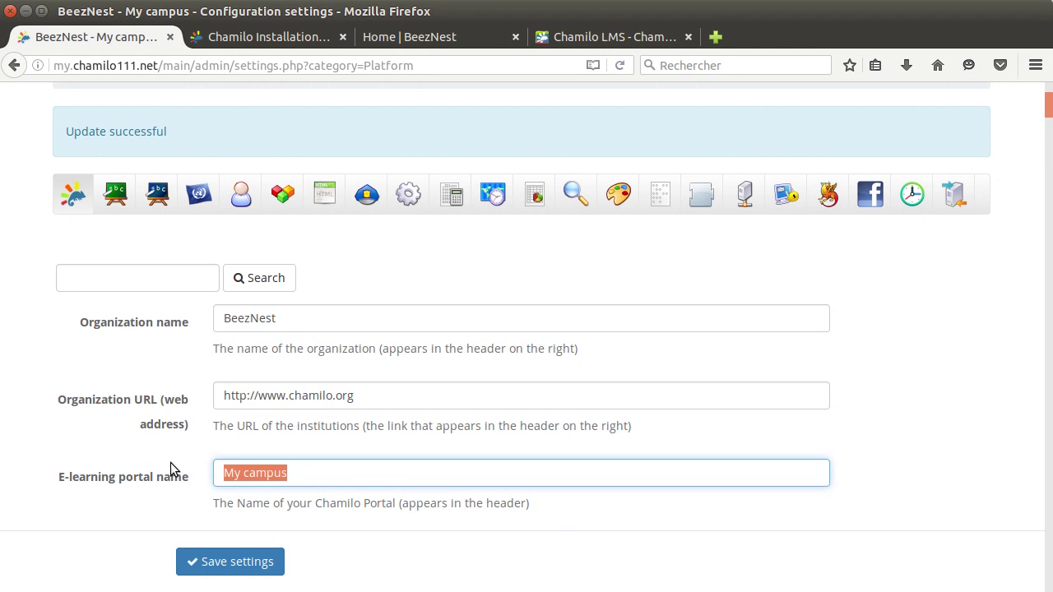
type("My v")
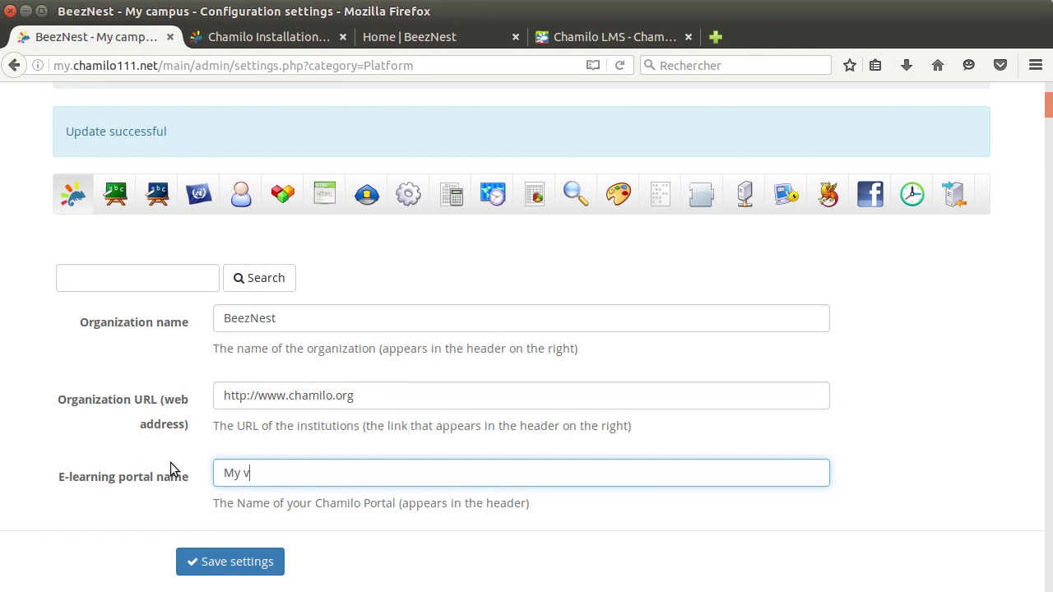
type("irtual learning platform")
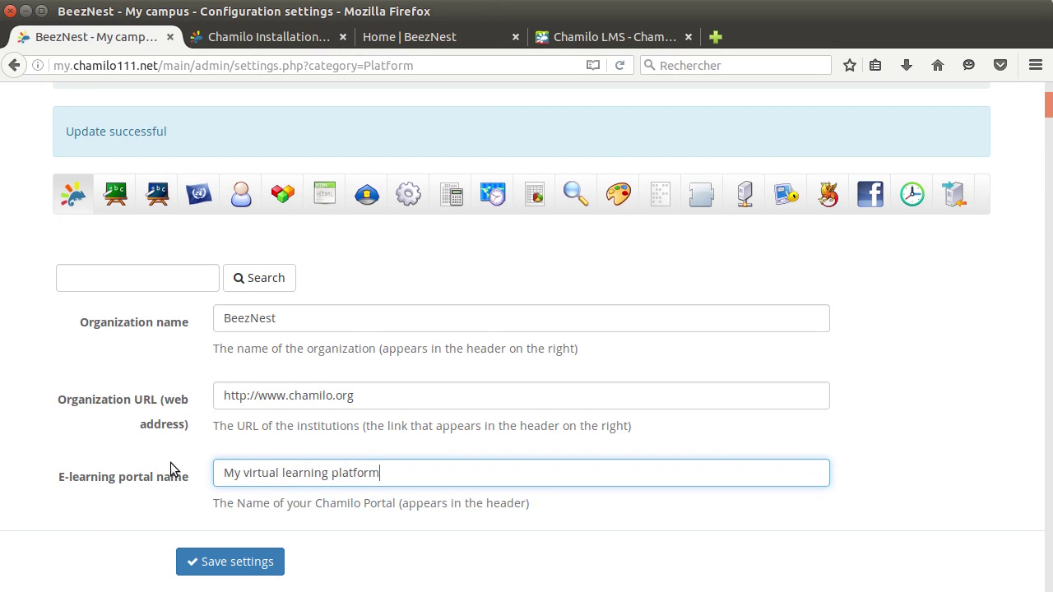
Save the portal name 'My virtual learning platform'.
left_click(198, 568)
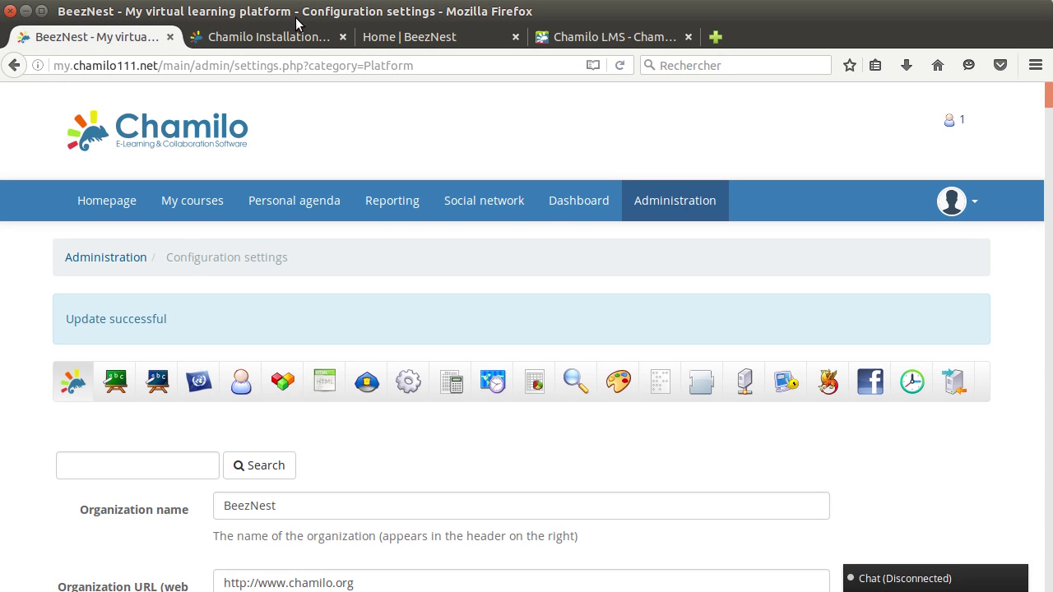
scroll(371, 257, "down", 4)
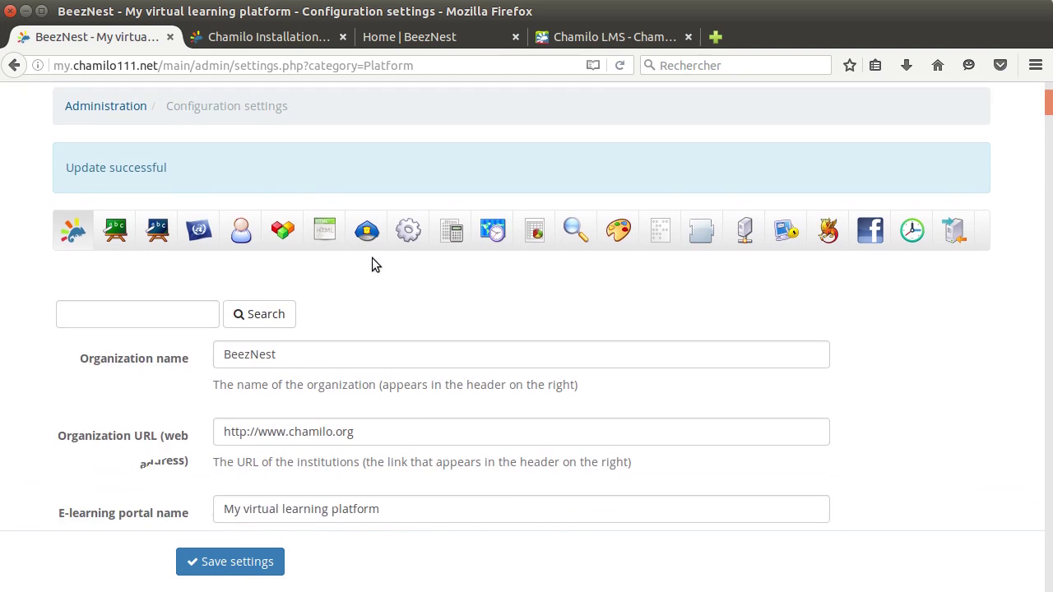
scroll(395, 280, "down", 3)
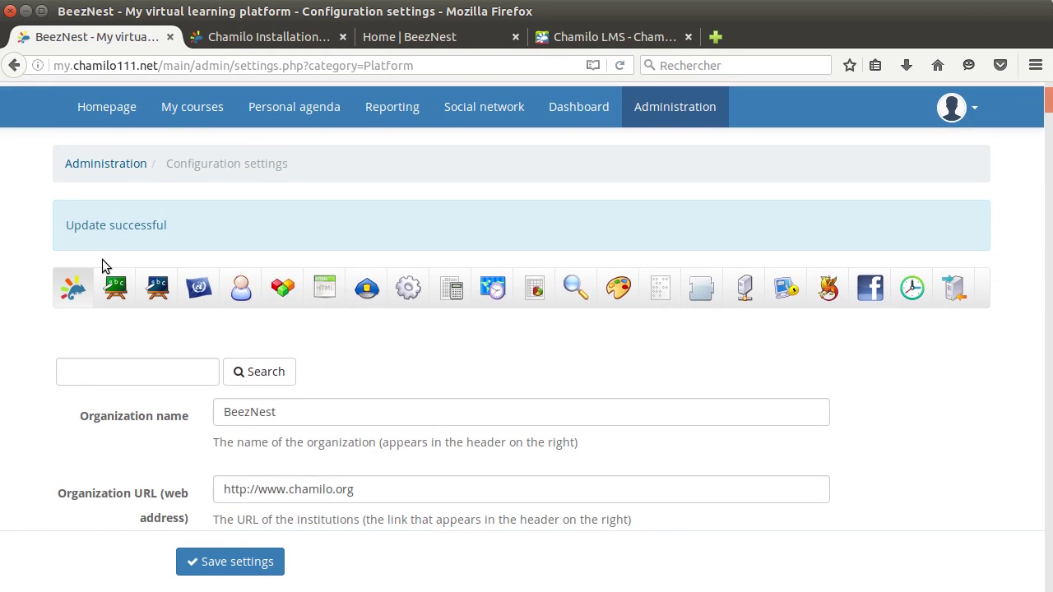
Replace the Portal Administrator e-mail with the new support address.
scroll(33, 363, "down", 3)
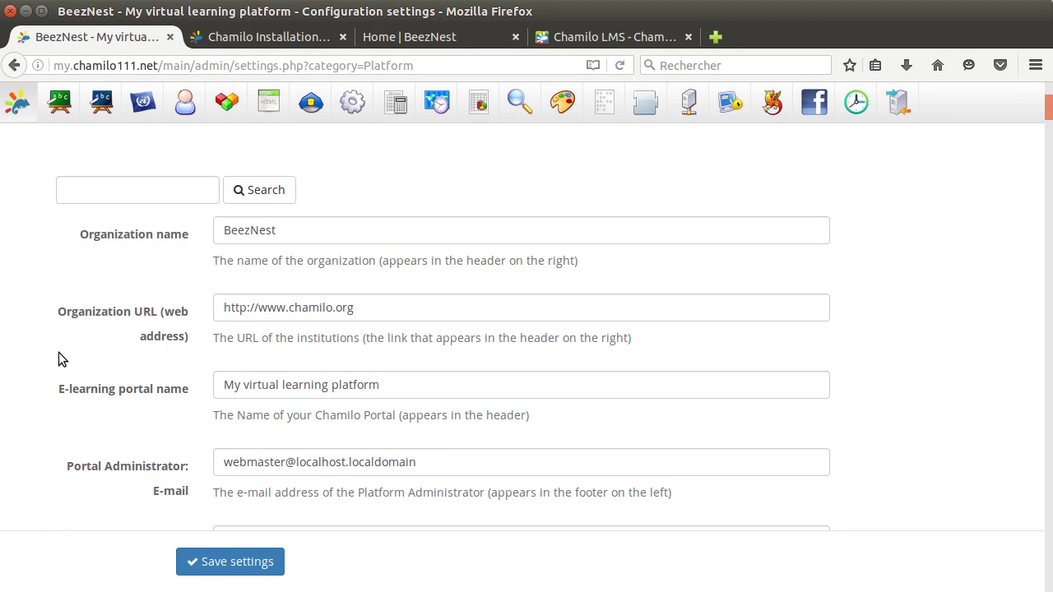
scroll(58, 354, "down", 2)
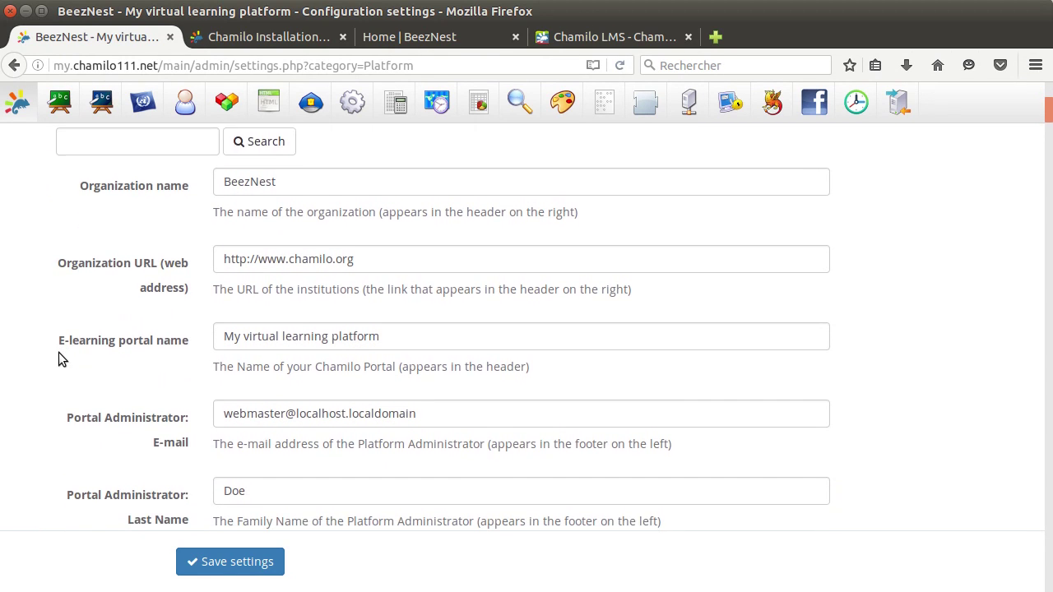
left_click_drag(415, 366, 182, 372)
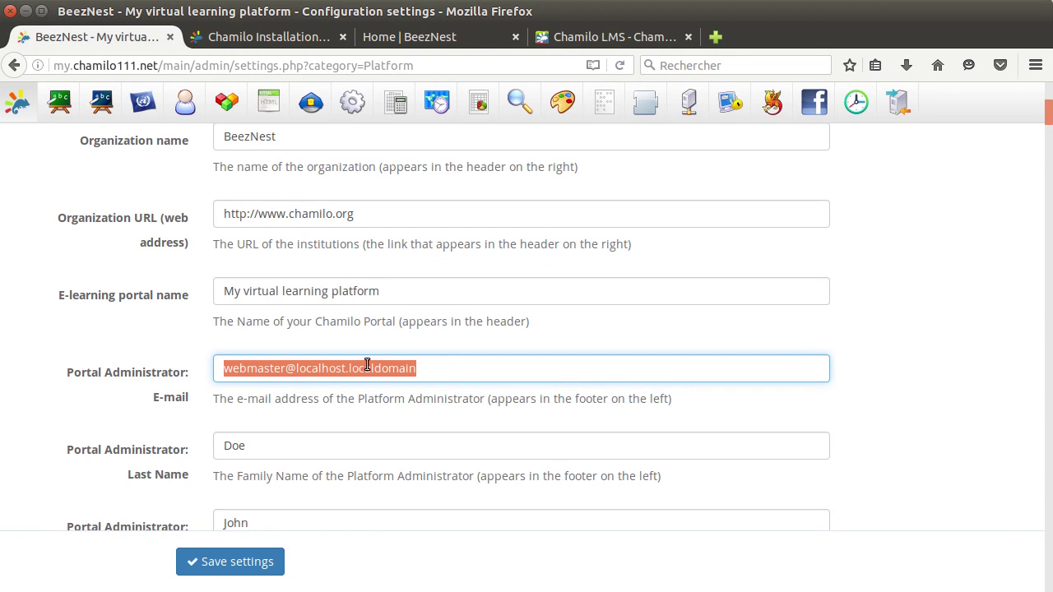
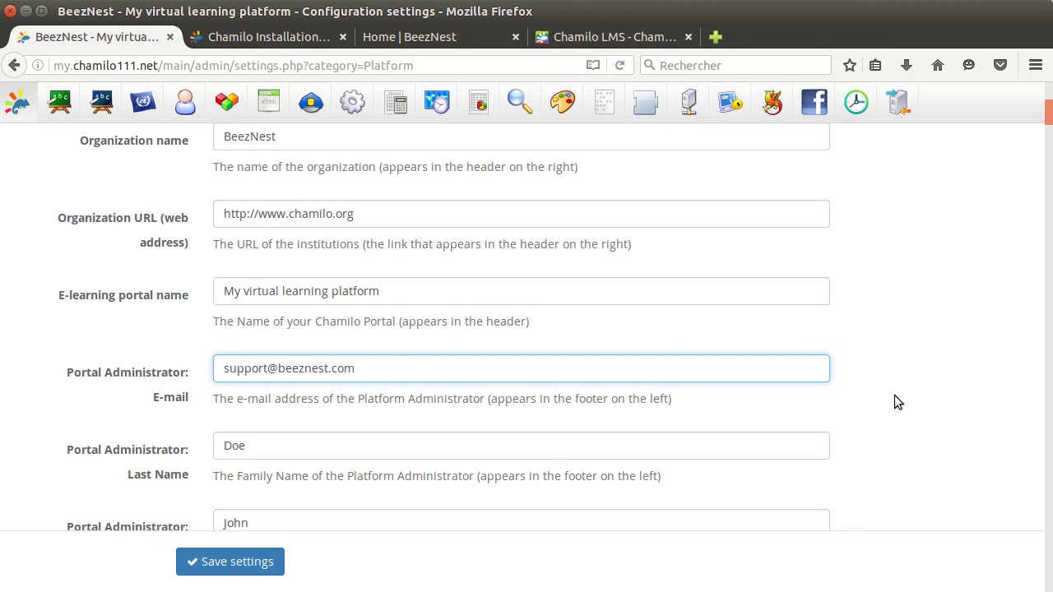
scroll(909, 395, "down", 2)
left_click_drag(1045, 146, 1048, 580)
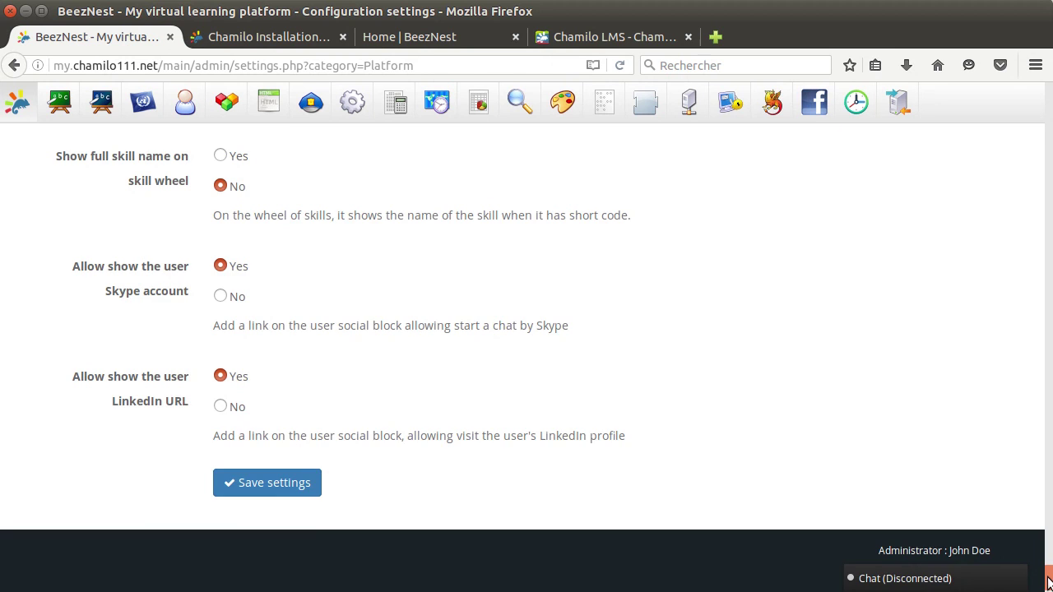
Enter the administrator's last and first name fields and save the settings.
left_click_drag(1044, 580, 1016, 114)
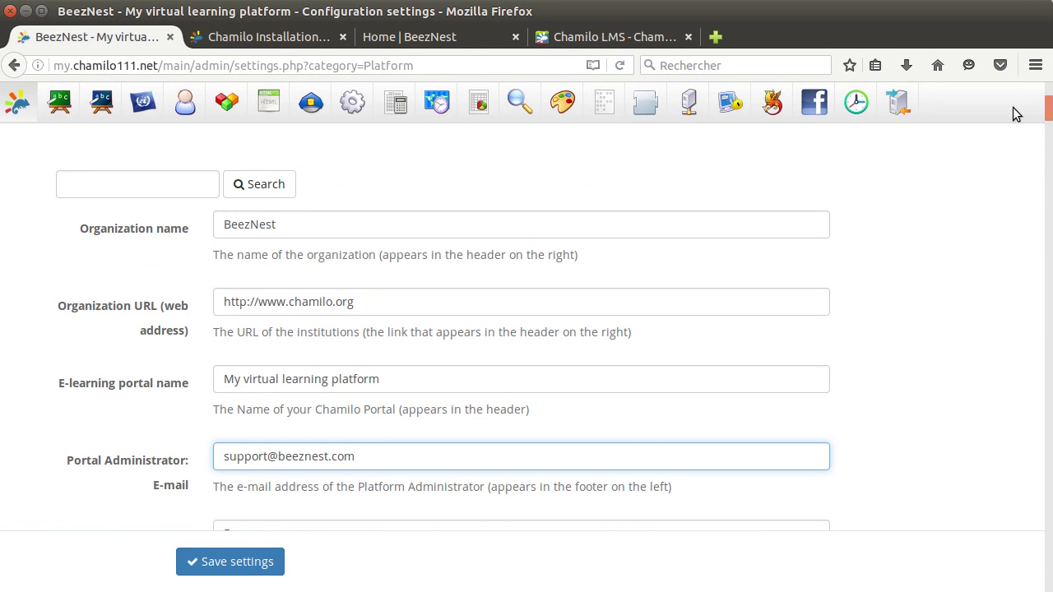
scroll(794, 348, "down", 2)
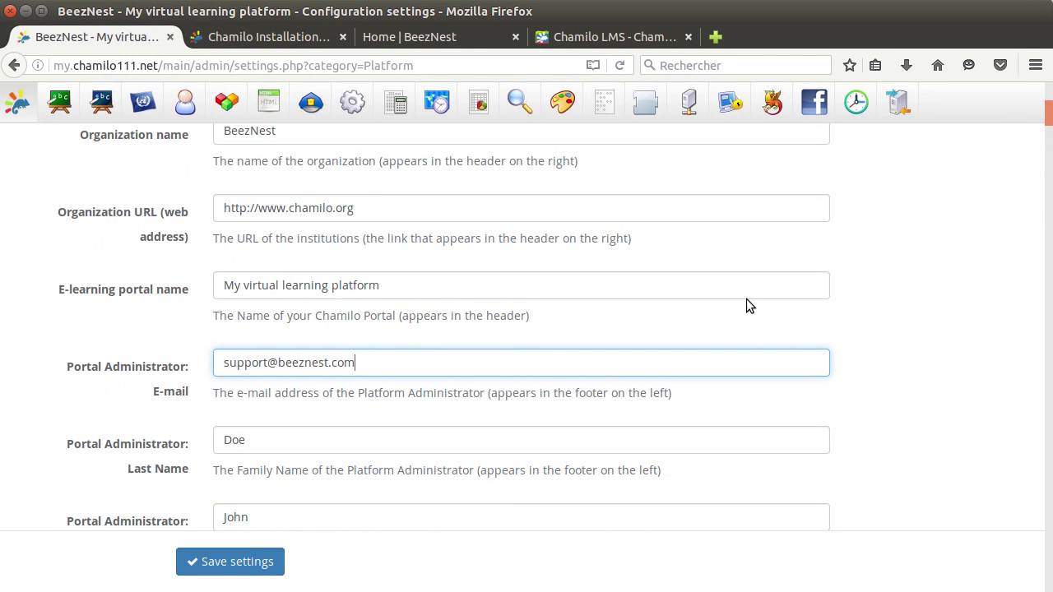
scroll(691, 326, "down", 2)
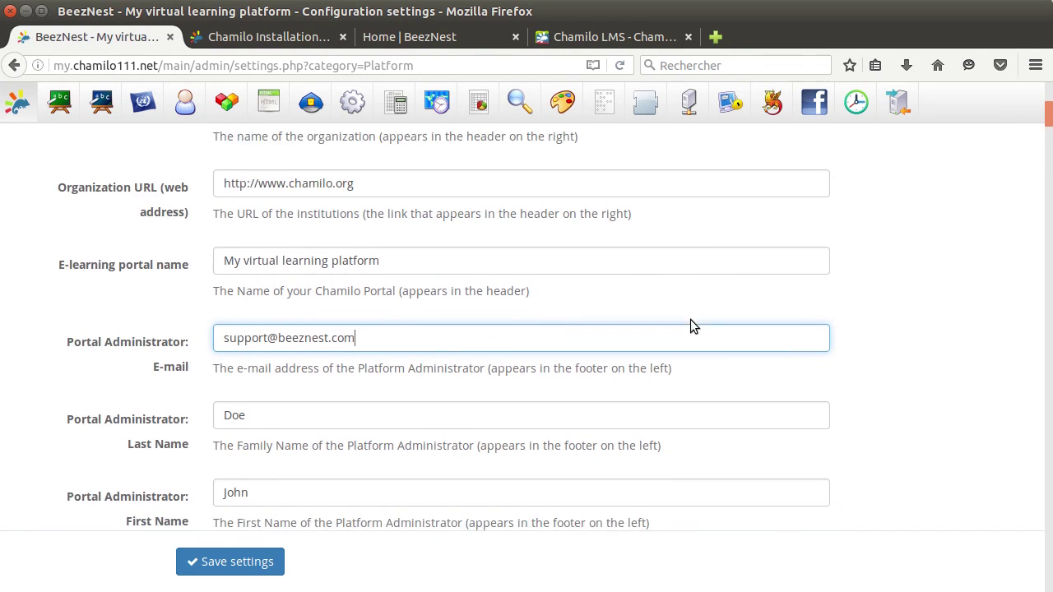
key("Tab")
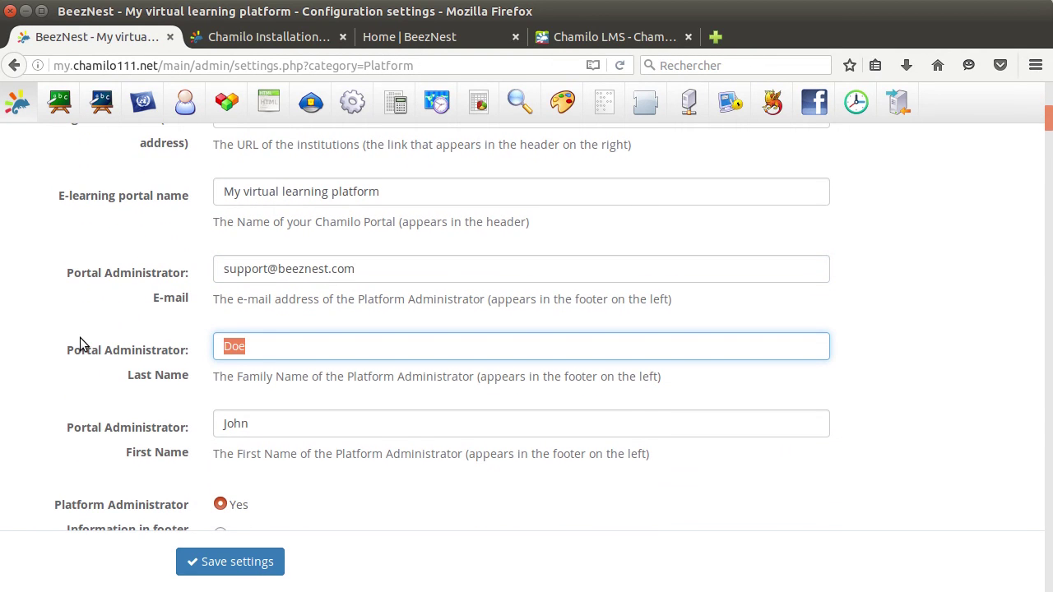
type("Support")
key("Tab")
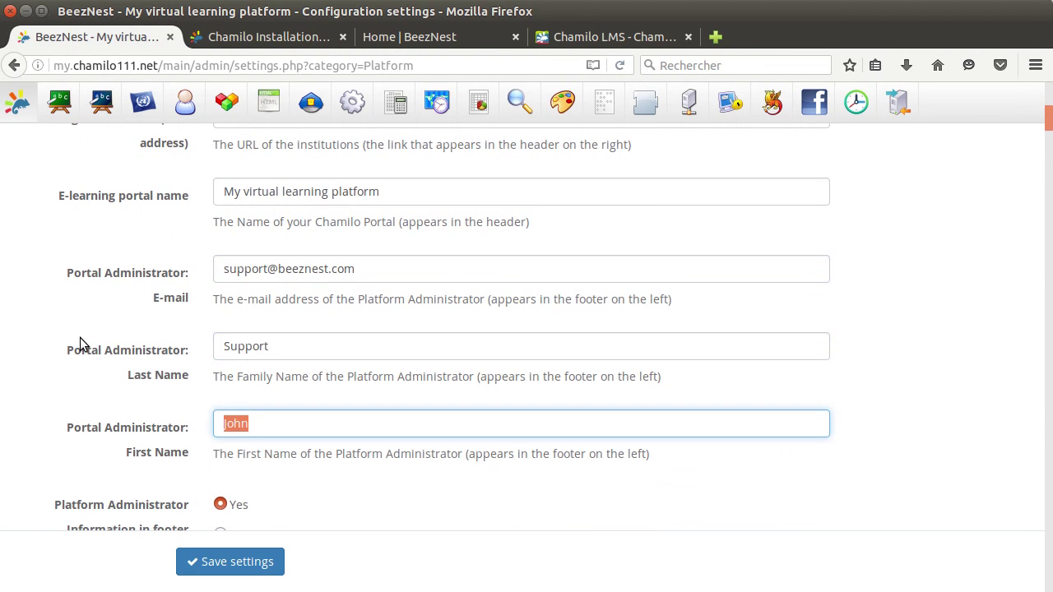
type("S")
left_click(241, 561)
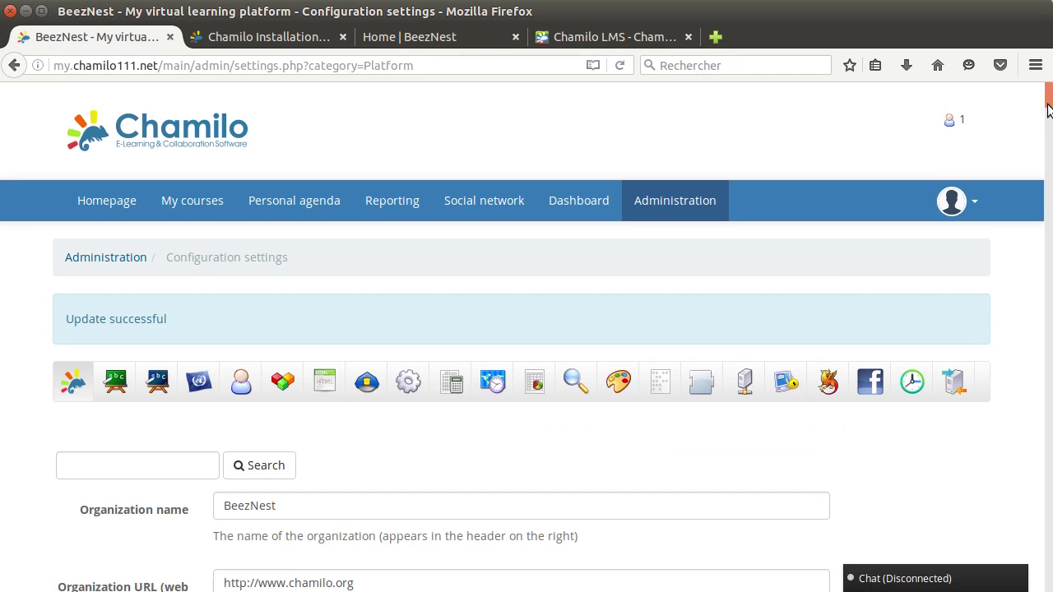
Correct the administrator name to last name 'Team', first name Support, and save again.
left_click_drag(1048, 123, 1048, 580)
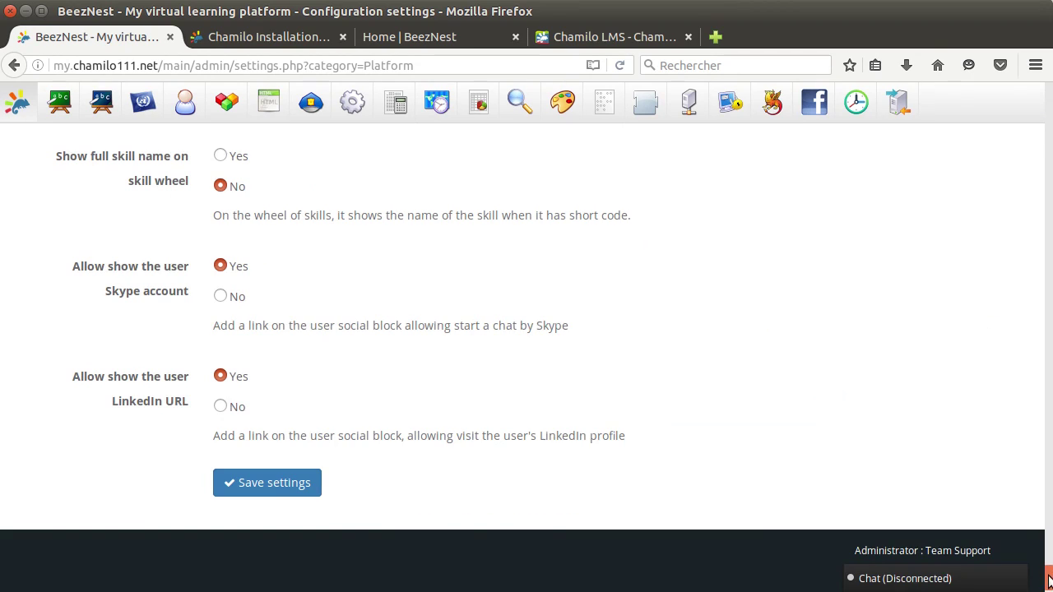
left_click_drag(1049, 580, 1009, 123)
left_click_drag(304, 349, 21, 350)
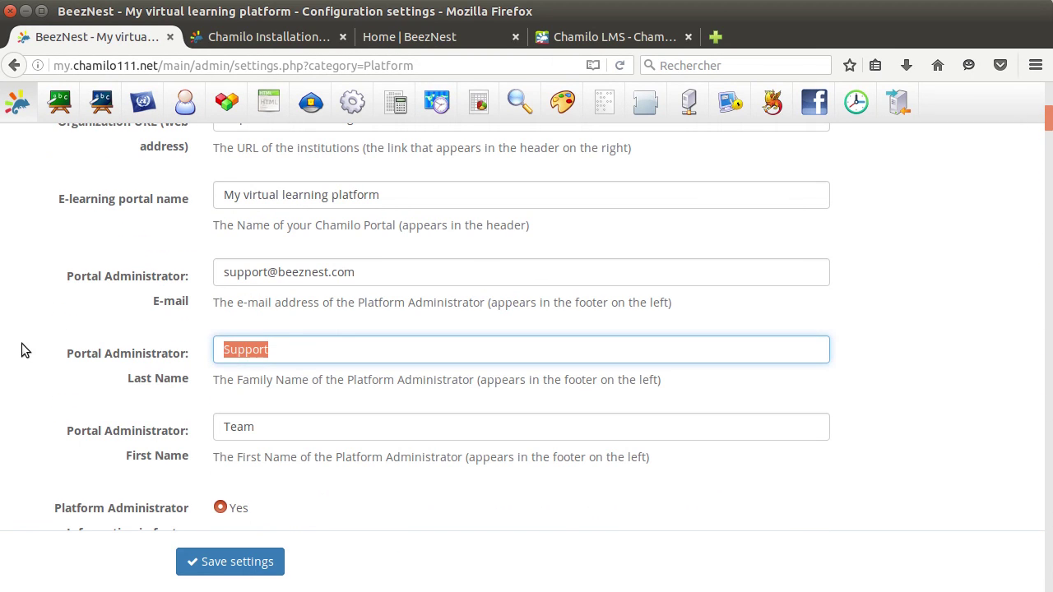
type("Team")
key("Tab")
type("S")
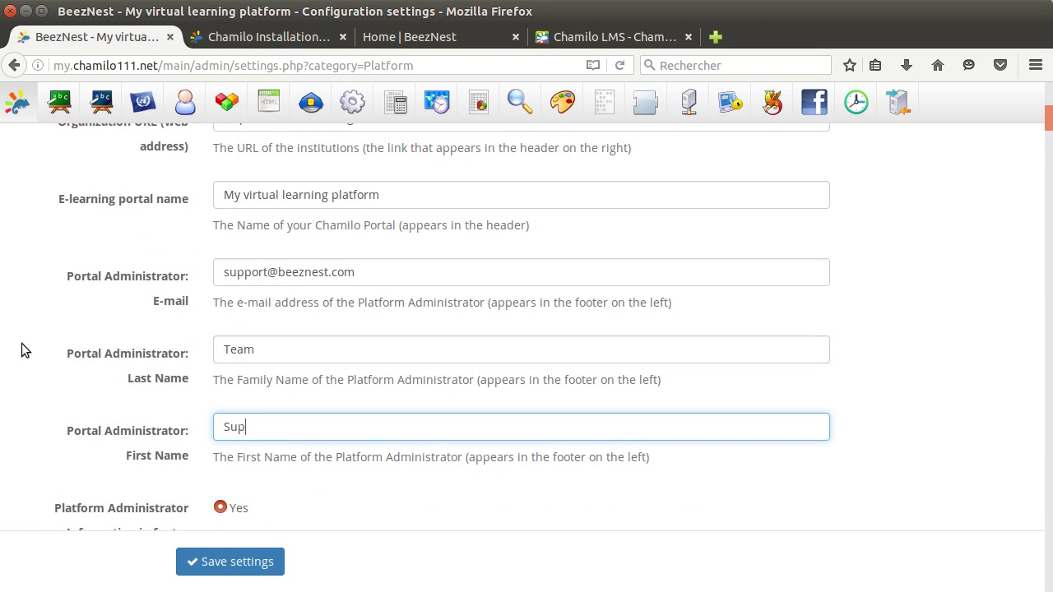
left_click(232, 347)
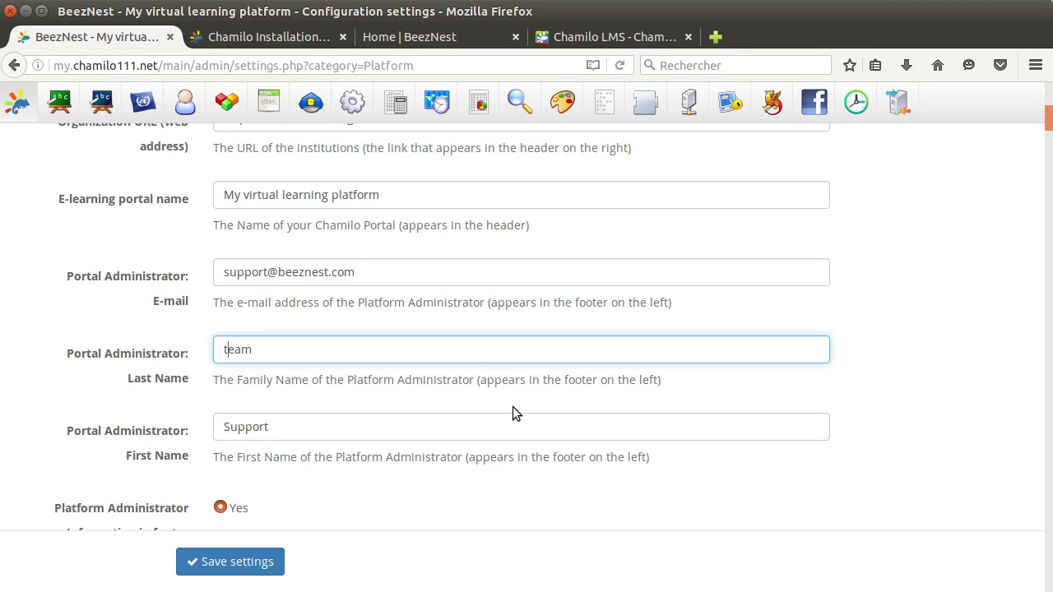
scroll(513, 406, "down", 3)
left_click(238, 561)
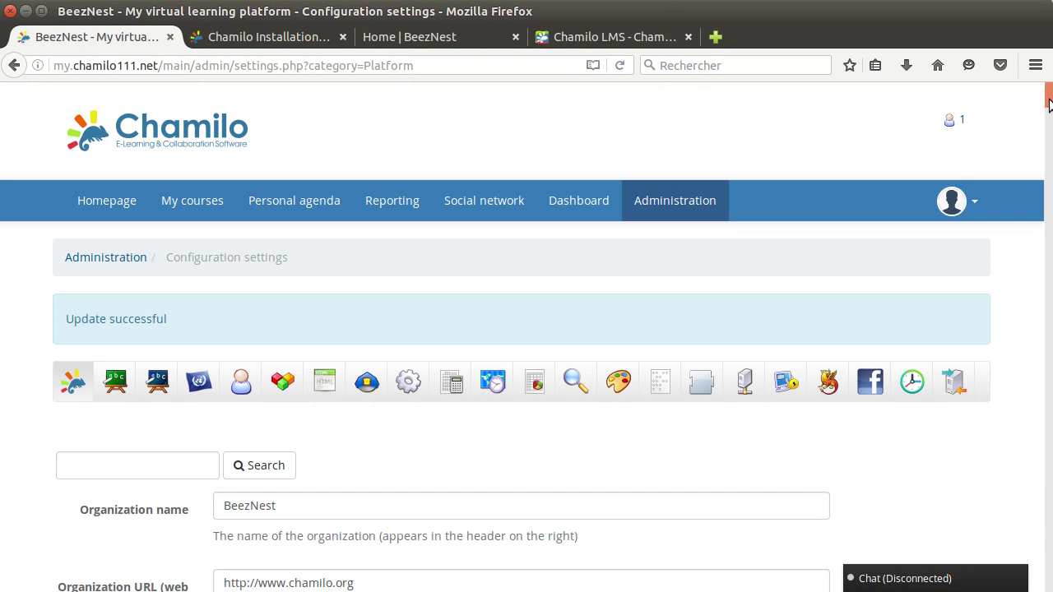
left_click_drag(1048, 103, 1047, 580)
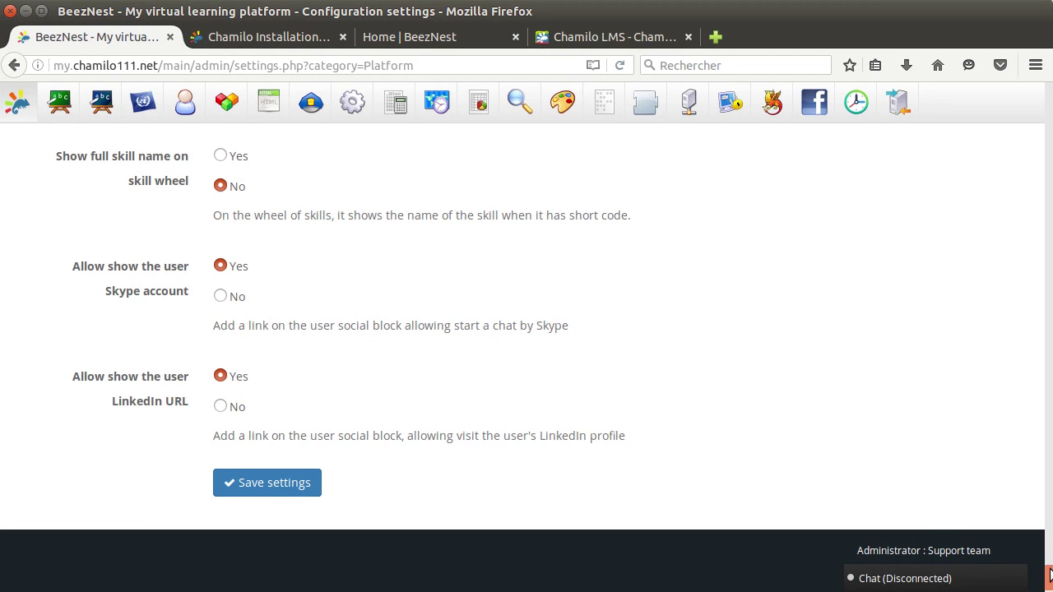
left_click_drag(1050, 575, 1047, 53)
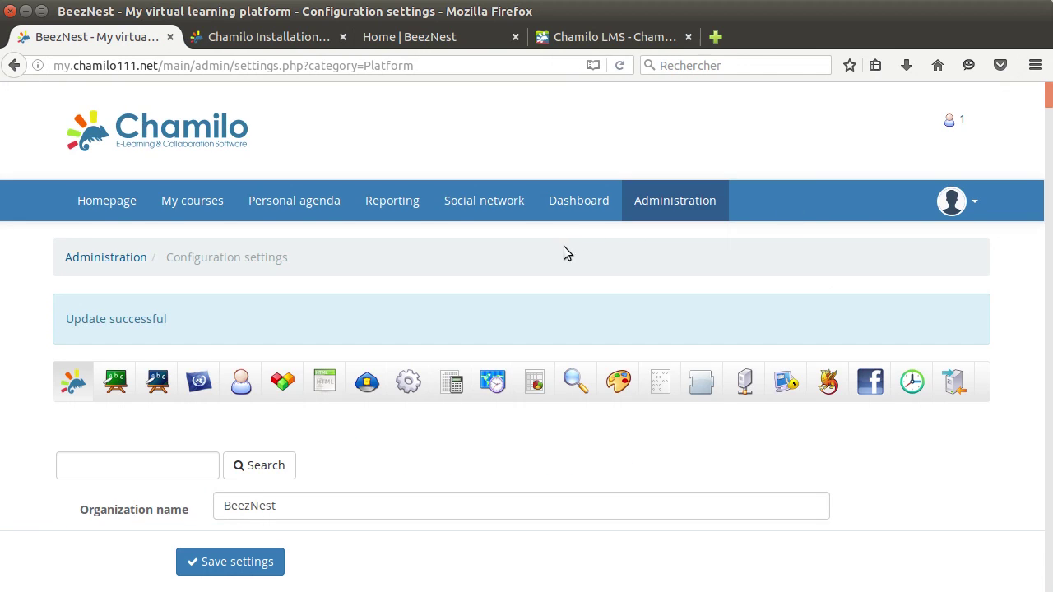
scroll(563, 253, "down", 5)
Choose Chamilo Red as the stylesheet and save the settings.
scroll(563, 253, "up", 6)
left_click(613, 388)
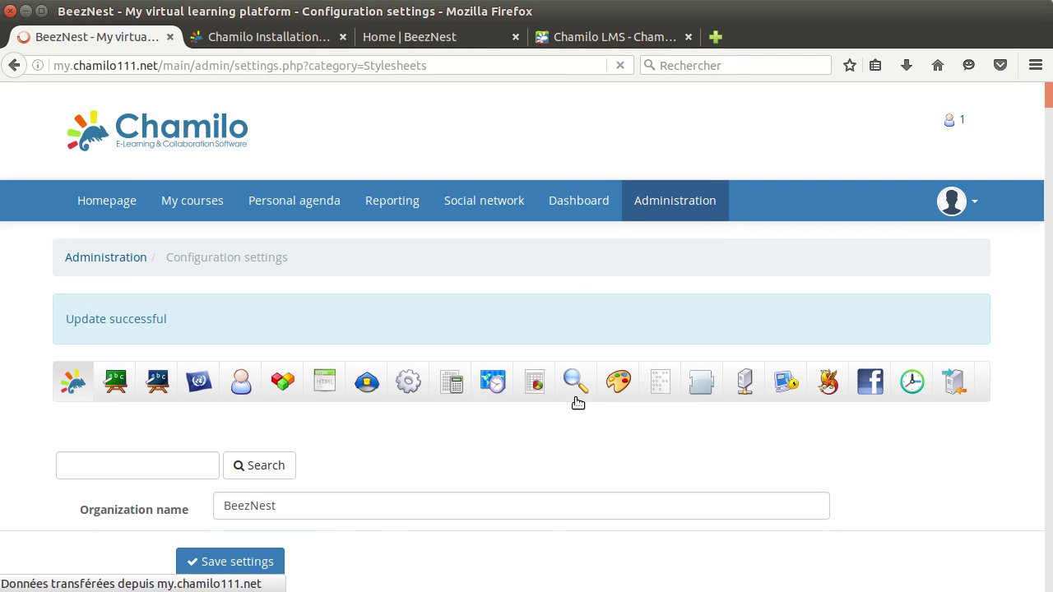
left_click(299, 491)
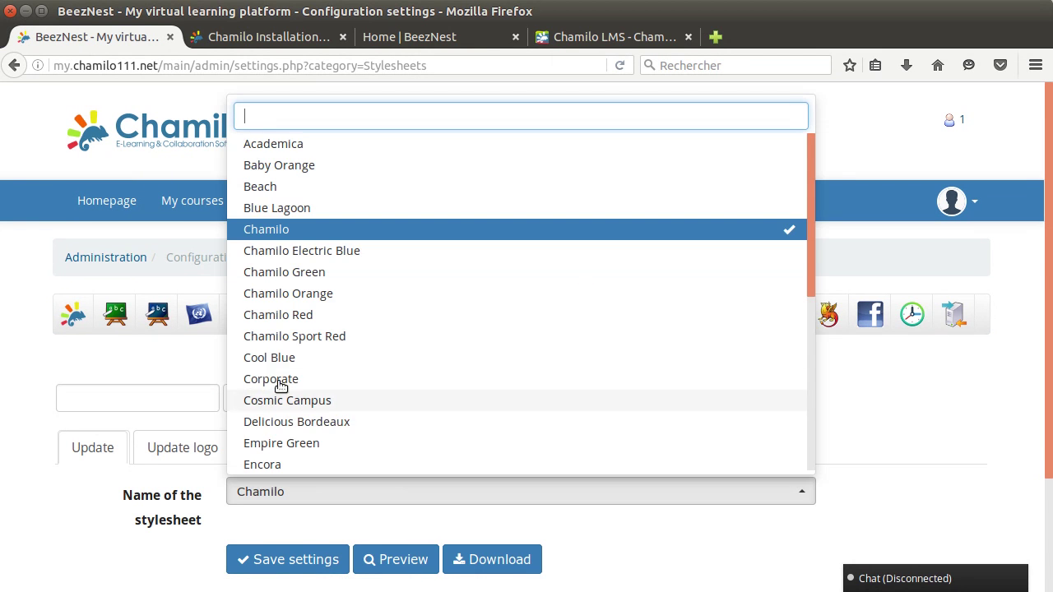
left_click(271, 314)
left_click(297, 559)
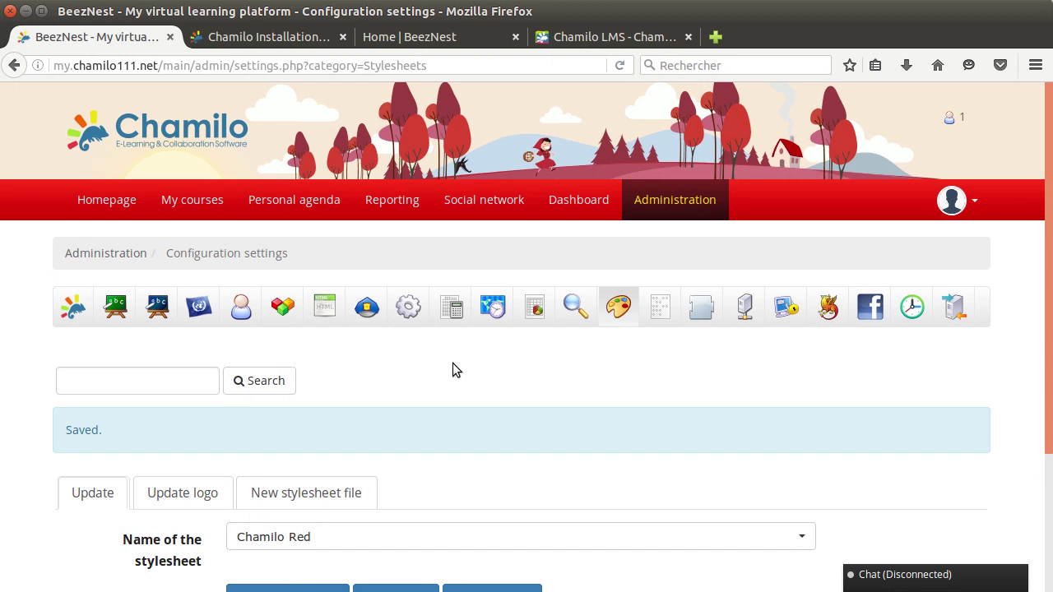
Leave the theme list unchanged and go to the Update logo settings.
left_click(325, 530)
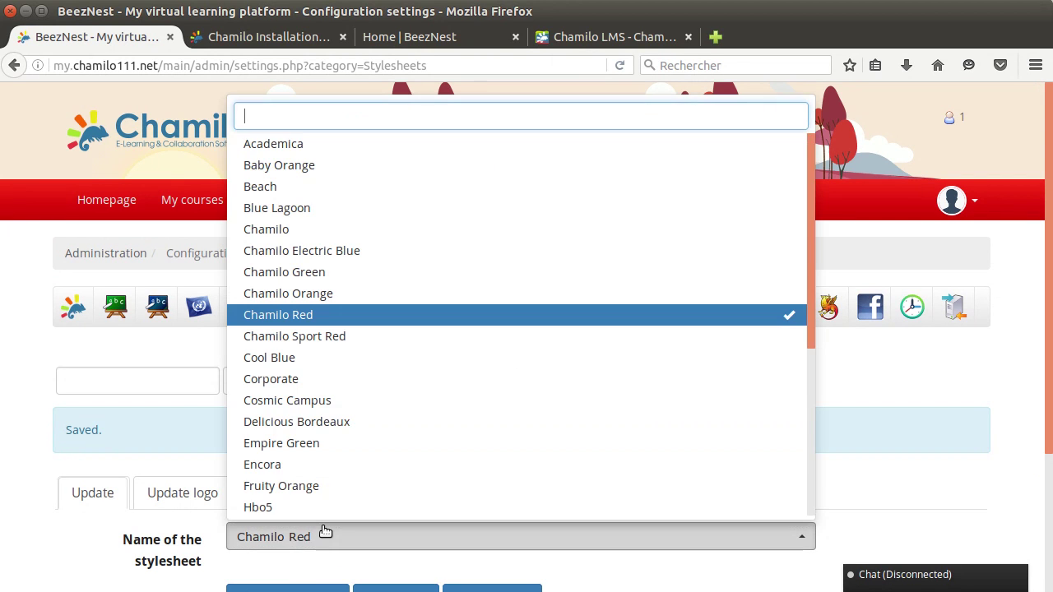
left_click(177, 402)
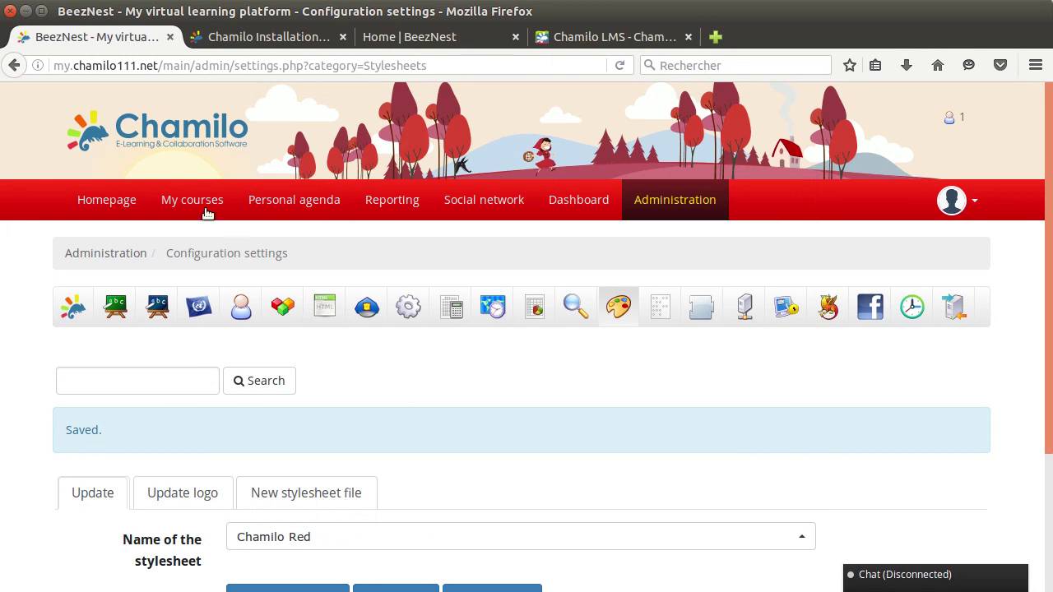
left_click(187, 503)
Review the Update logo tab: the current Chamilo logo and its 250 x 70 px PNG requirement.
scroll(493, 413, "down", 5)
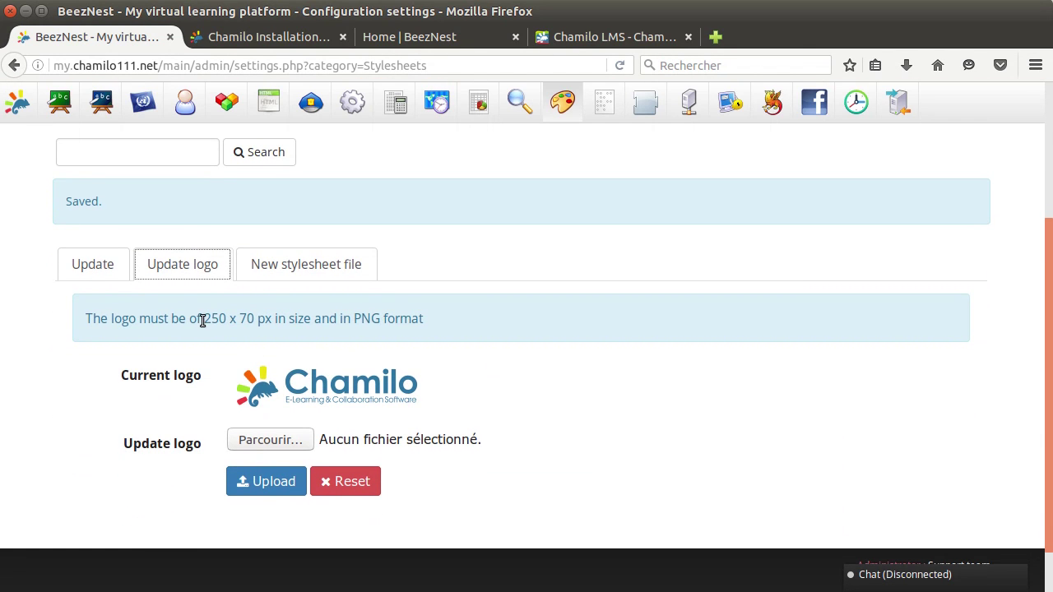
left_click_drag(203, 320, 252, 319)
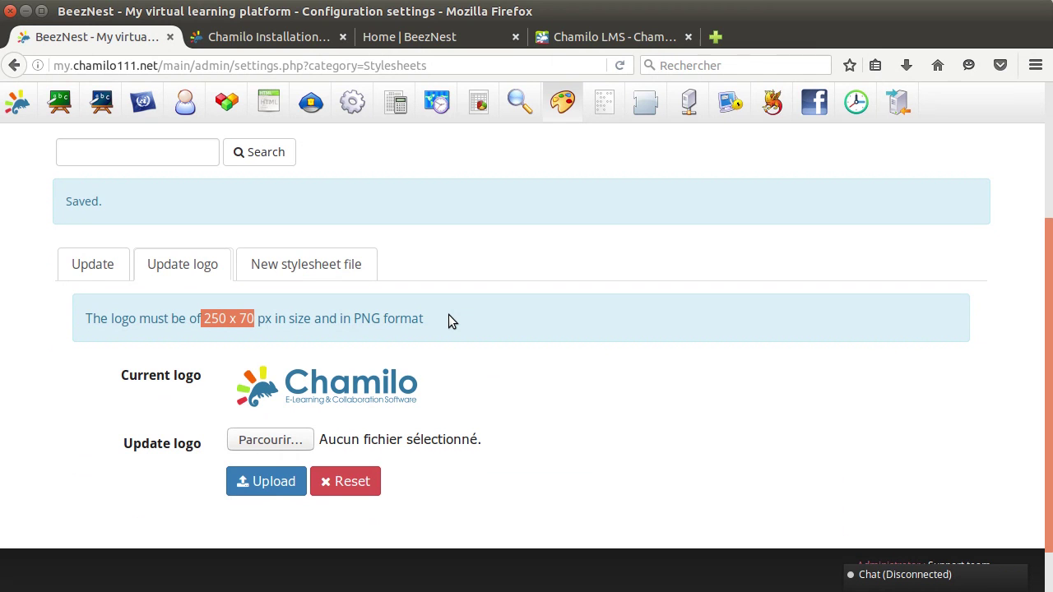
scroll(427, 352, "up", 5)
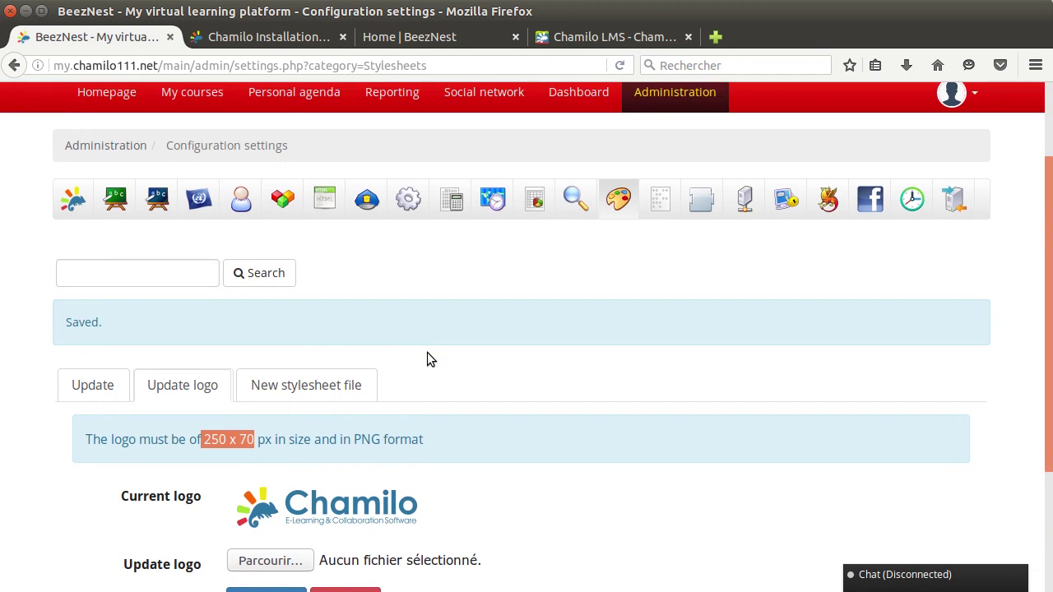
scroll(427, 352, "down", 3)
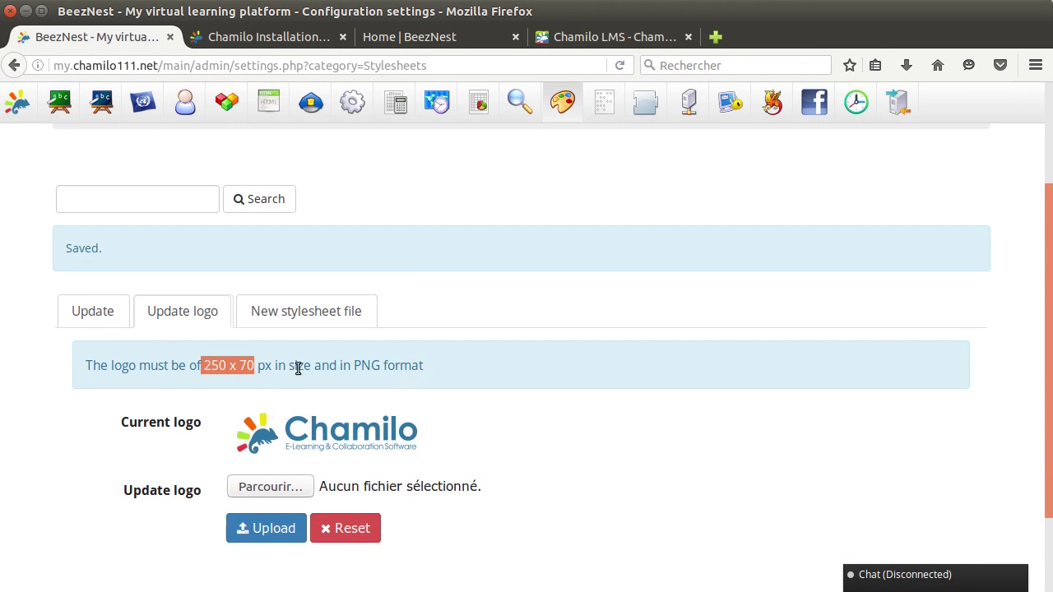
scroll(489, 365, "up", 3)
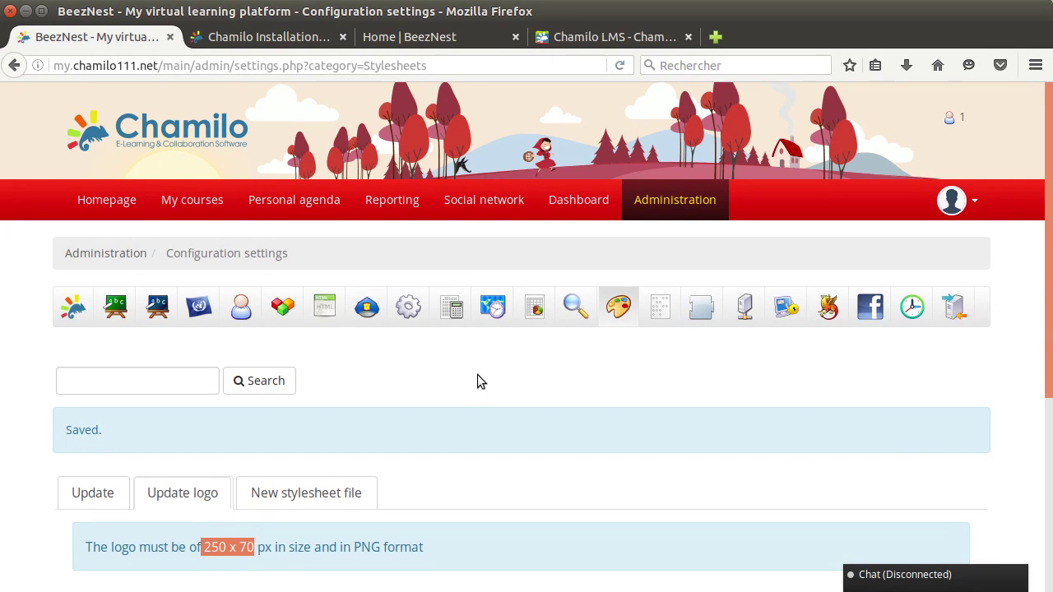
scroll(478, 381, "down", 5)
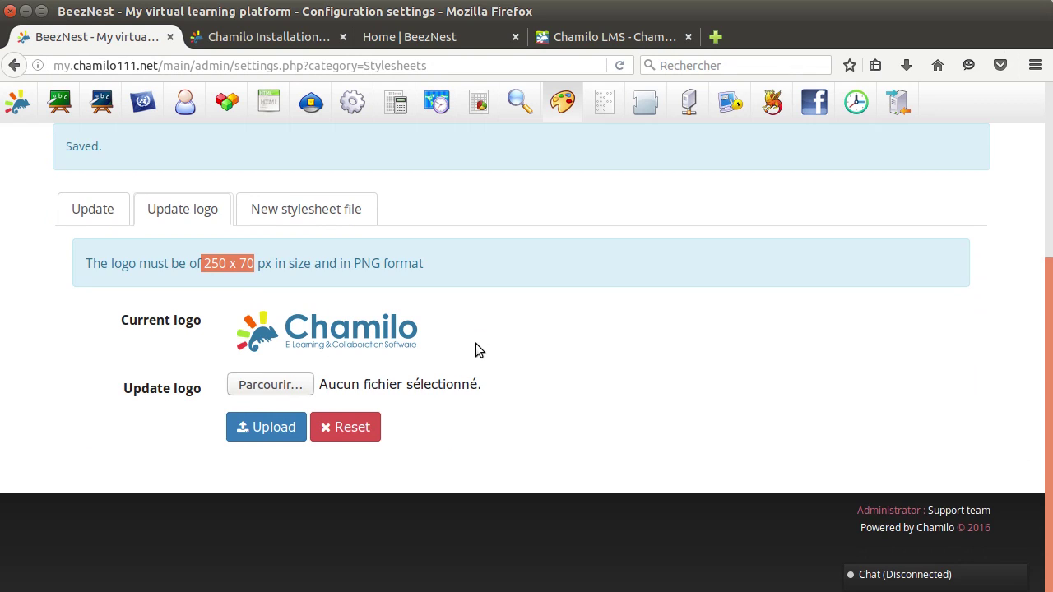
scroll(474, 348, "up", 5)
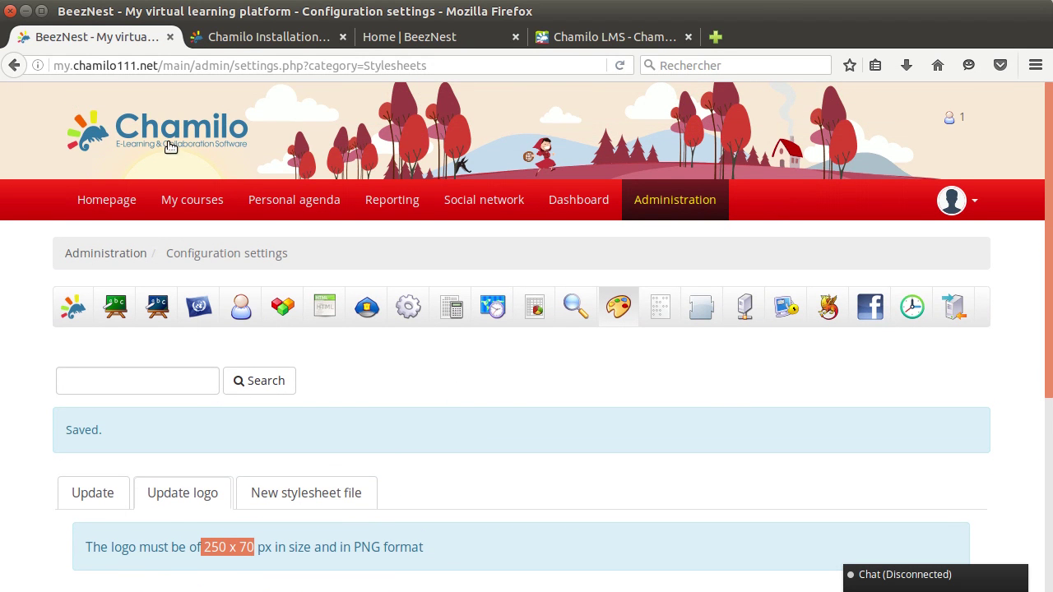
scroll(464, 395, "down", 5)
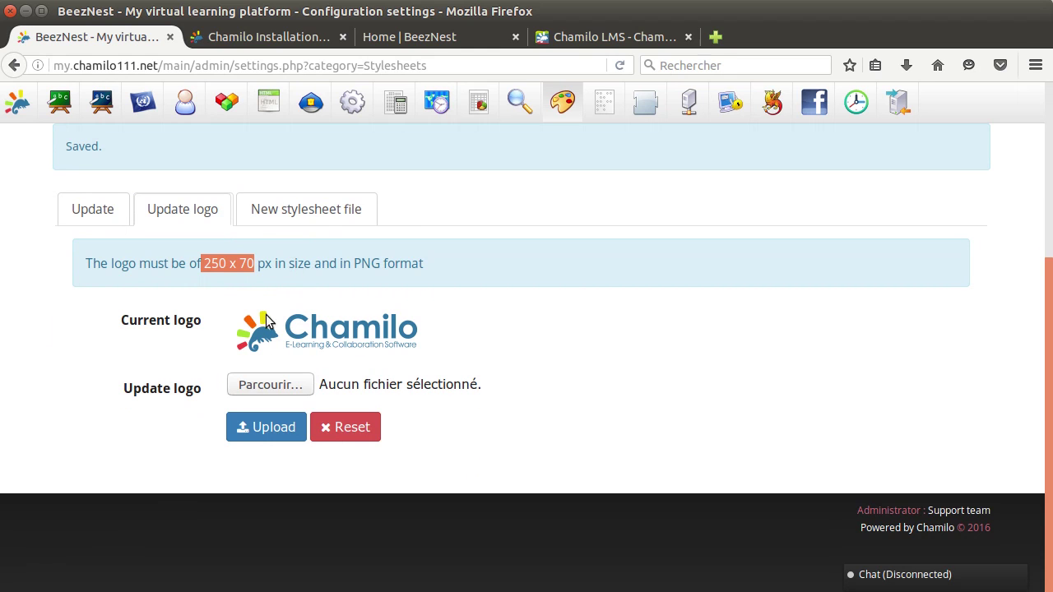
Set the stylesheet back to the default Chamilo theme and save the setting.
left_click(94, 212)
left_click(325, 404)
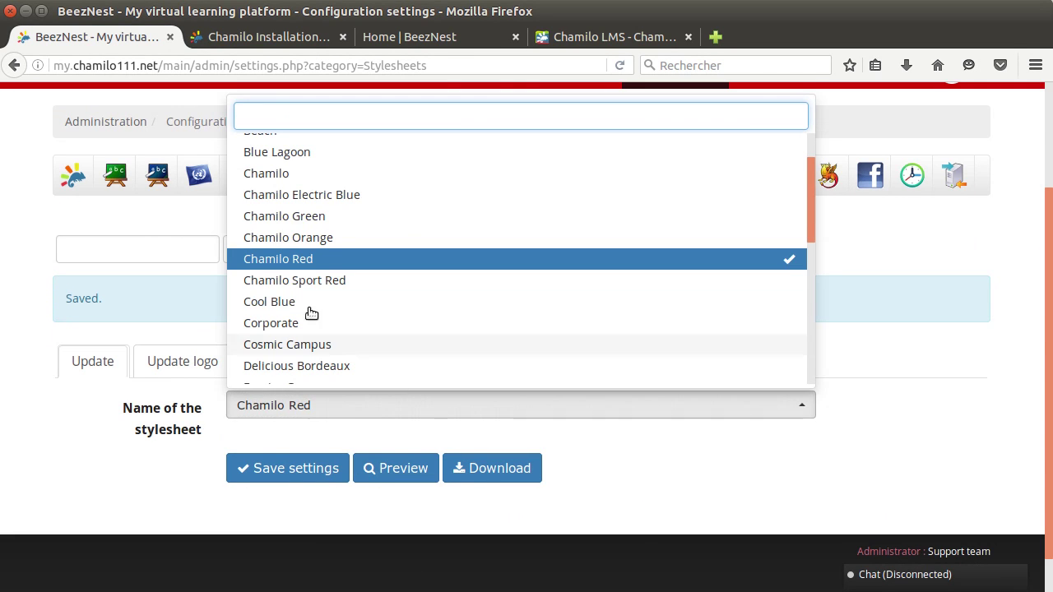
left_click(280, 172)
left_click(279, 479)
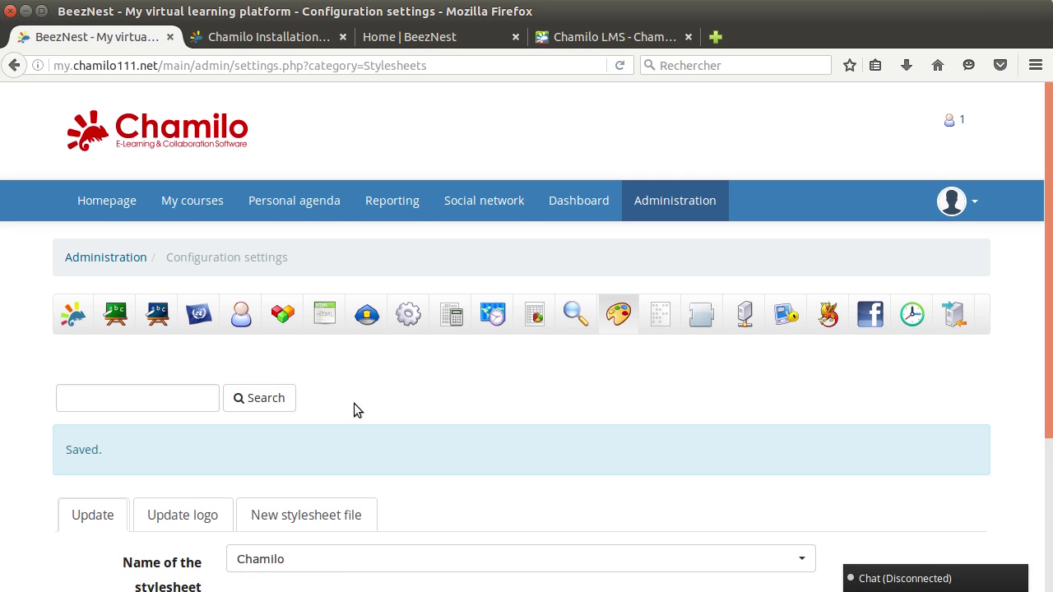
scroll(355, 398, "down", 2)
left_click(306, 533)
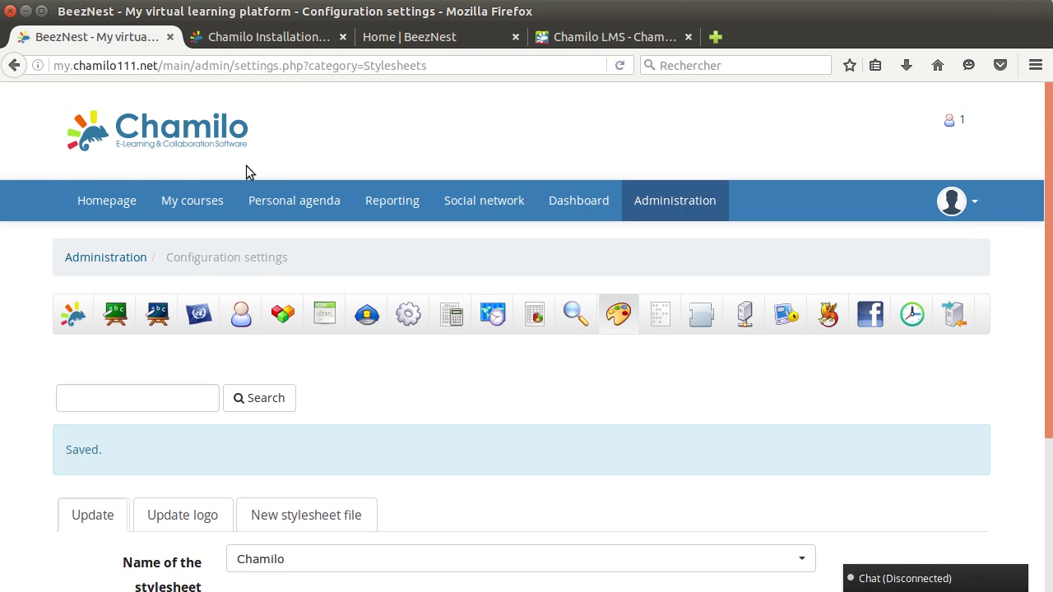
scroll(400, 397, "down", 5)
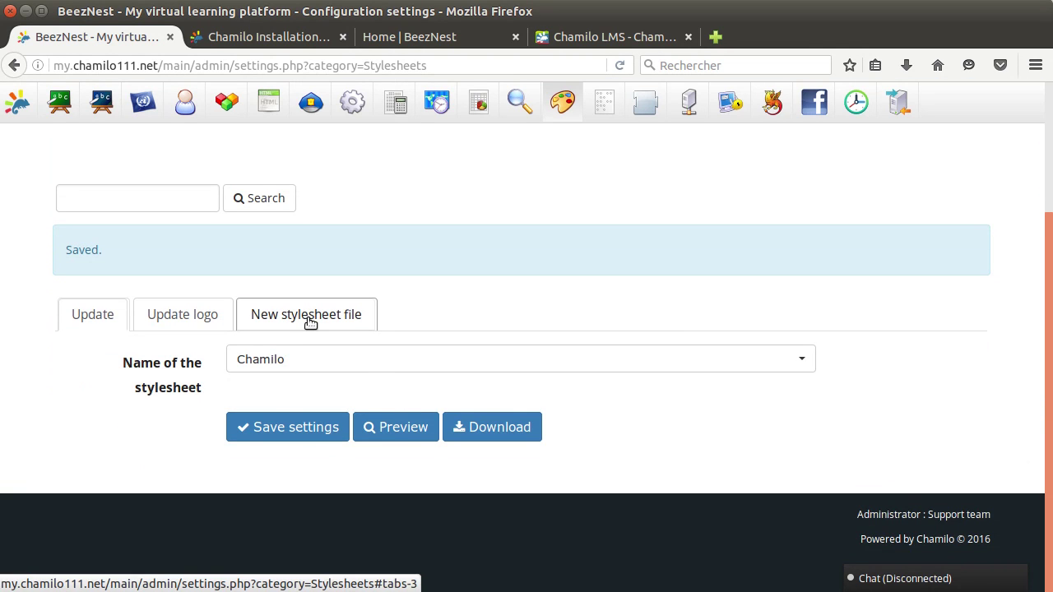
Display the New stylesheet file form with its name and file fields, then return to Update.
left_click(310, 321)
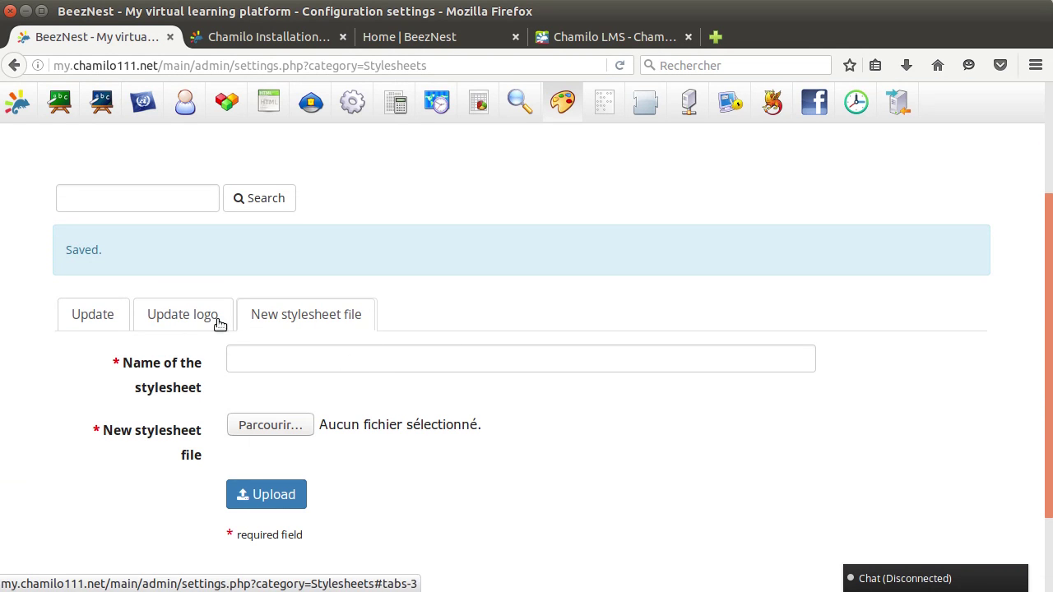
left_click(99, 315)
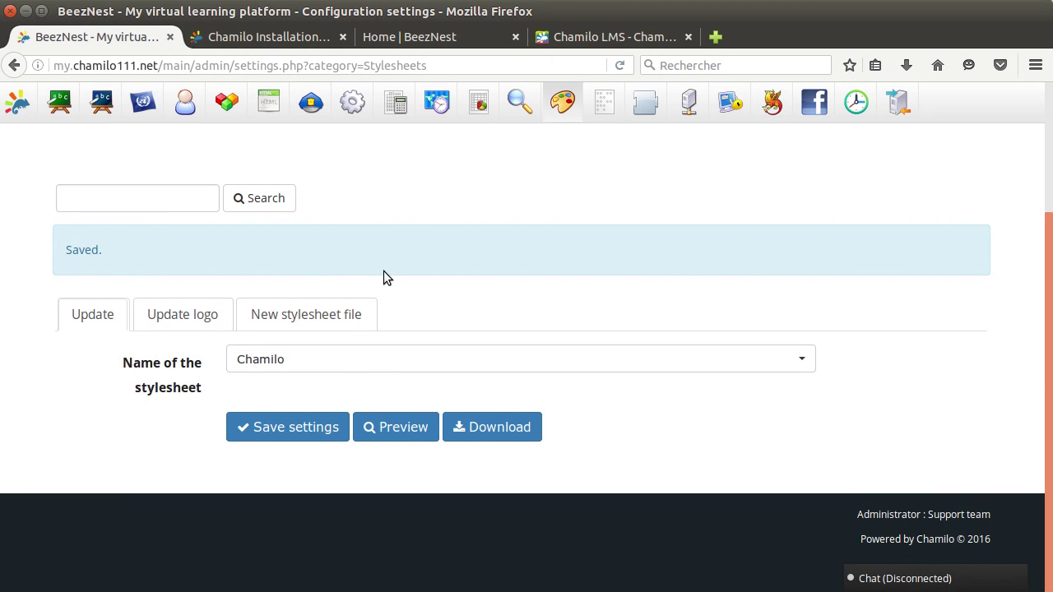
scroll(383, 277, "up", 5)
scroll(387, 435, "down", 5)
scroll(466, 335, "up", 2)
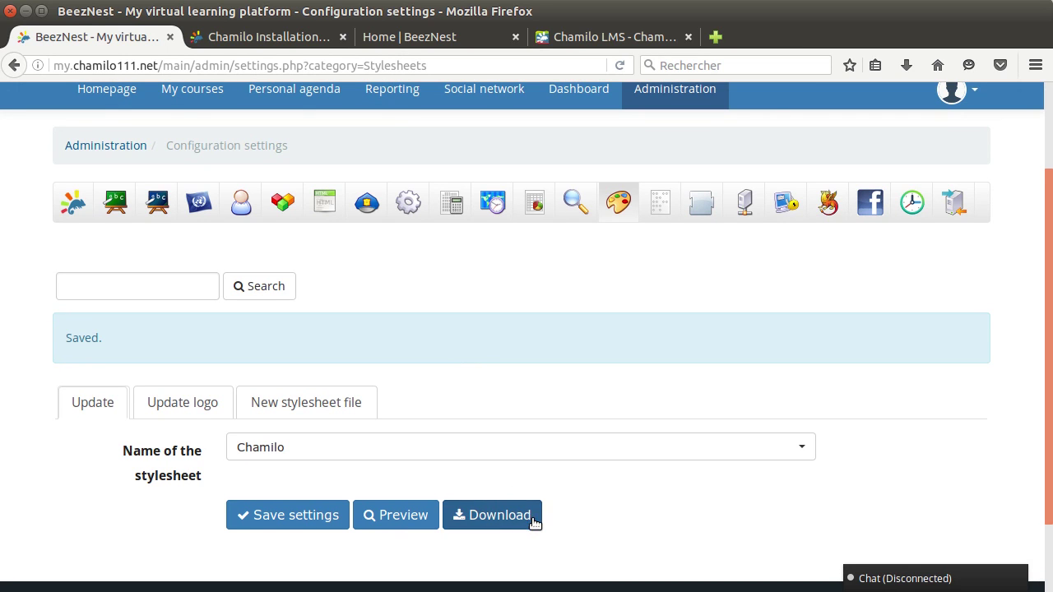
left_click(312, 401)
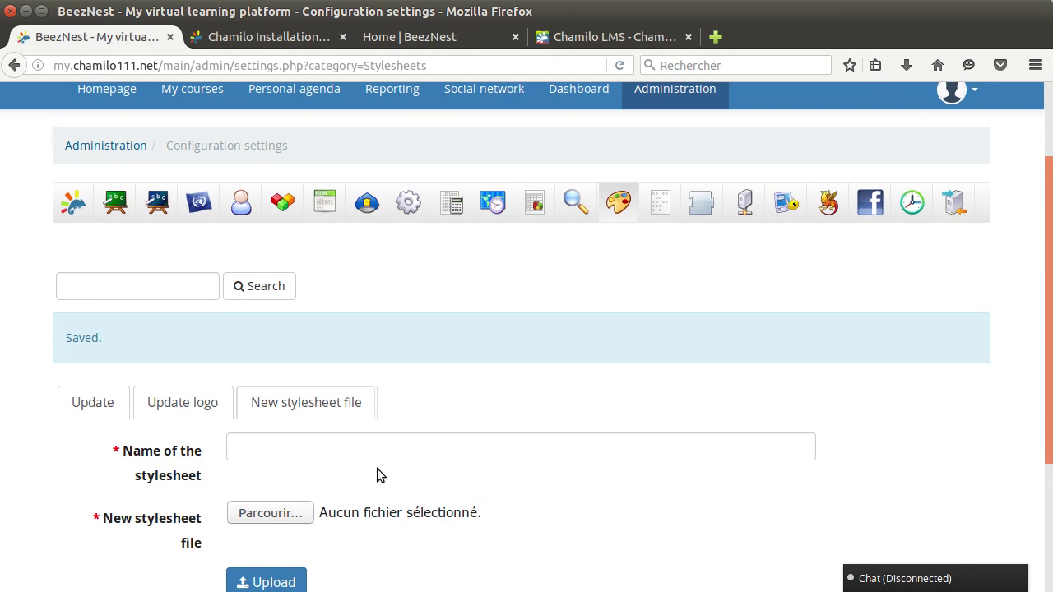
scroll(377, 468, "up", 2)
scroll(370, 481, "down", 3)
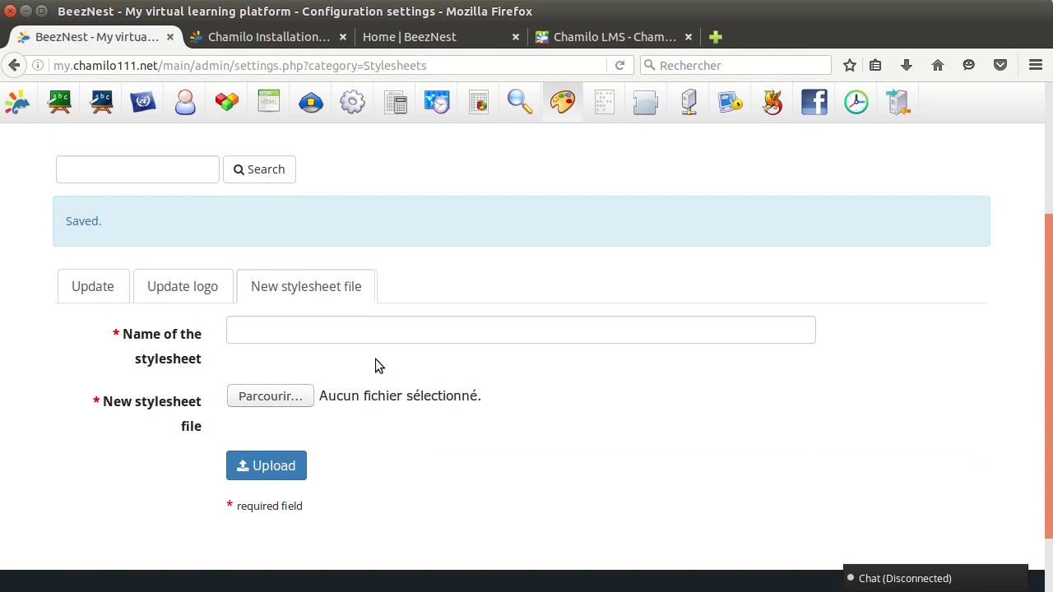
scroll(429, 369, "up", 3)
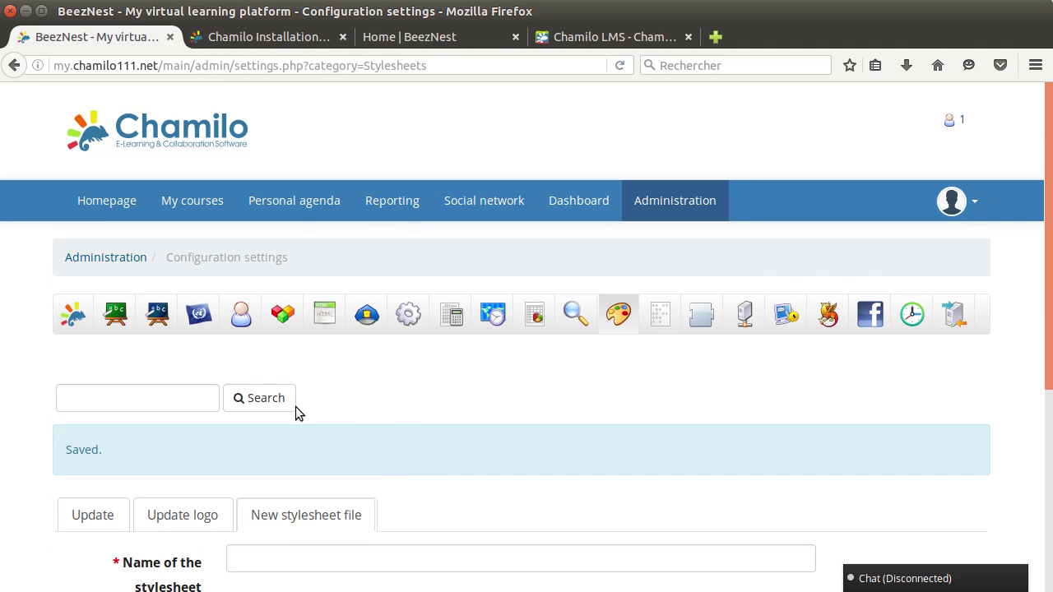
scroll(373, 510, "down", 3)
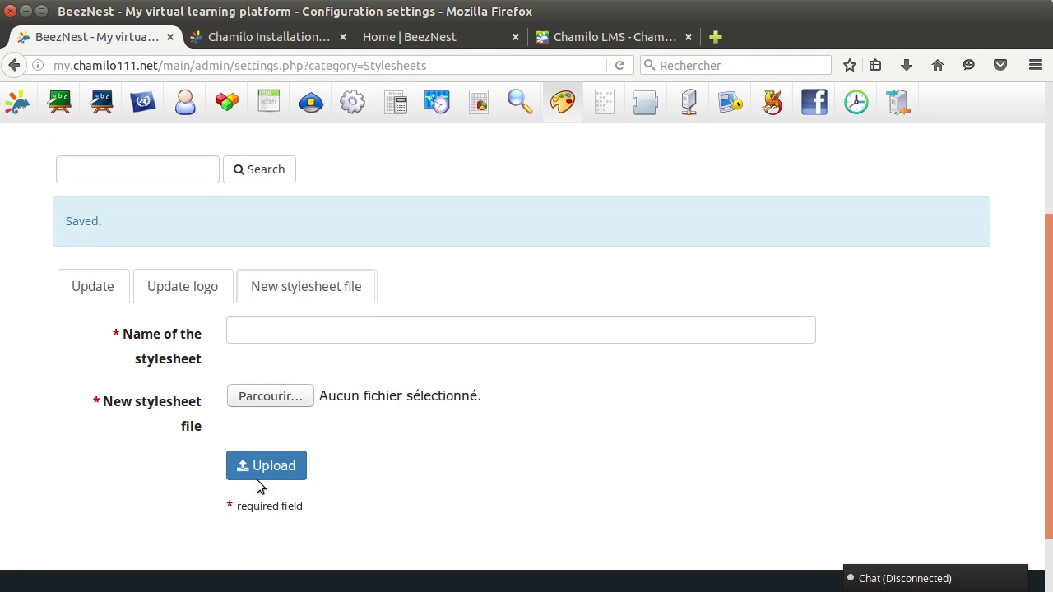
left_click(96, 294)
Choose the Holi stylesheet and preview the portal with its orange splash header.
left_click(329, 363)
scroll(323, 247, "down", 3)
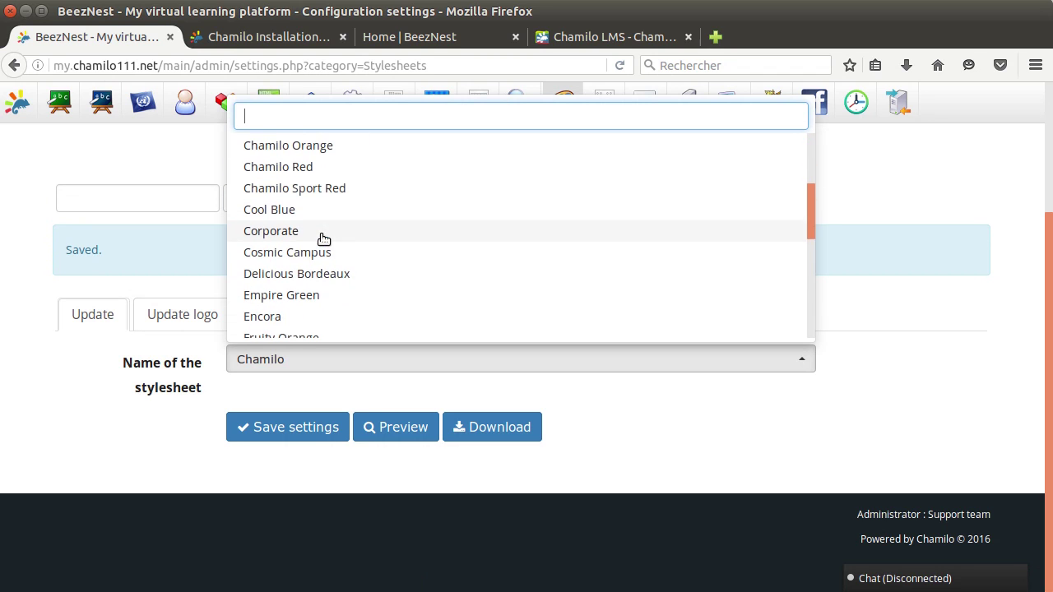
scroll(323, 238, "up", 2)
scroll(323, 238, "down", 1)
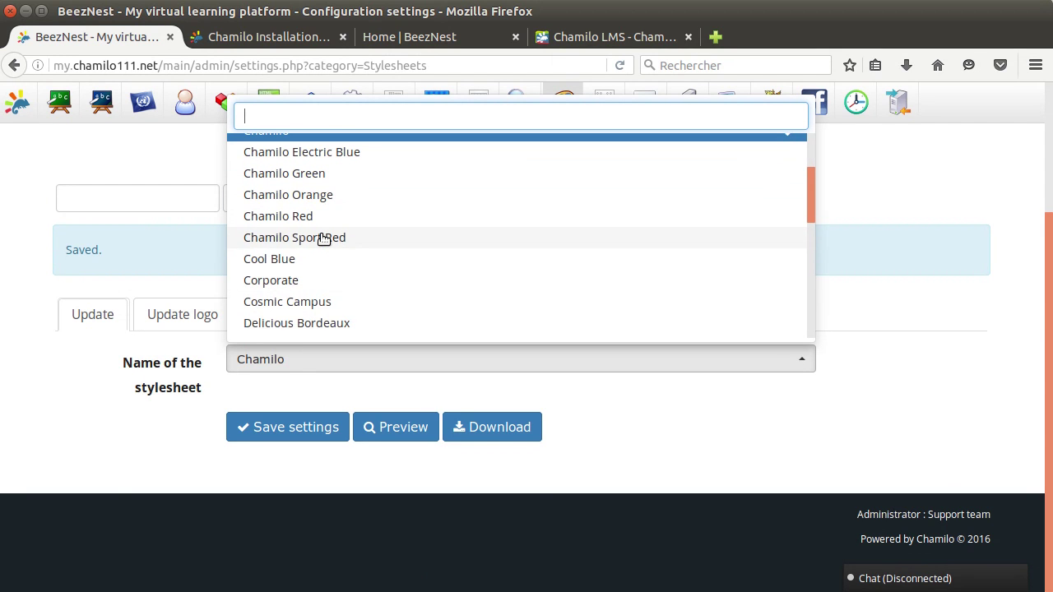
scroll(324, 238, "up", 2)
scroll(323, 239, "down", 3)
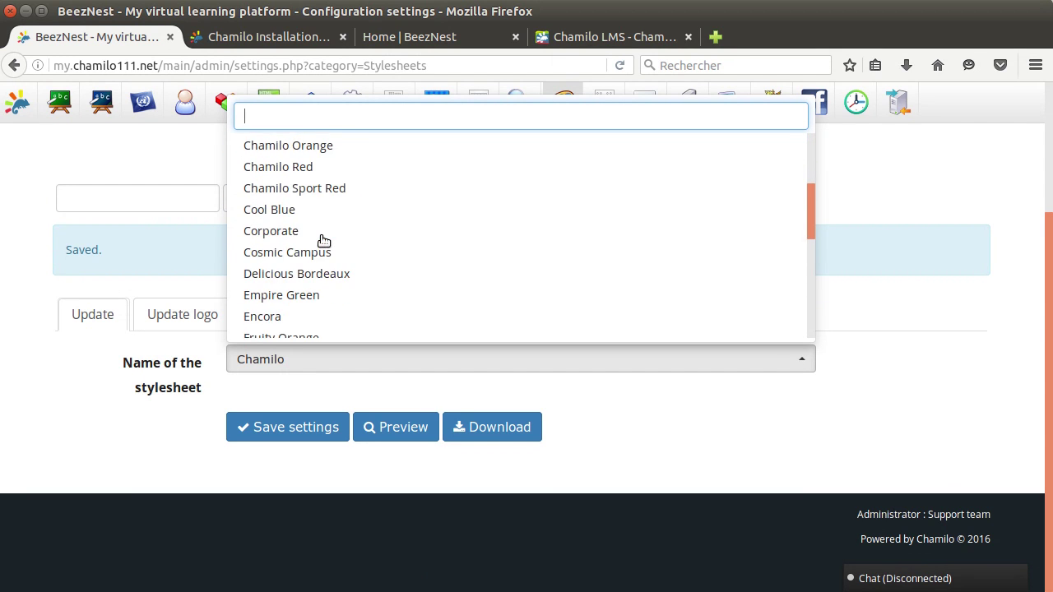
scroll(323, 240, "down", 3)
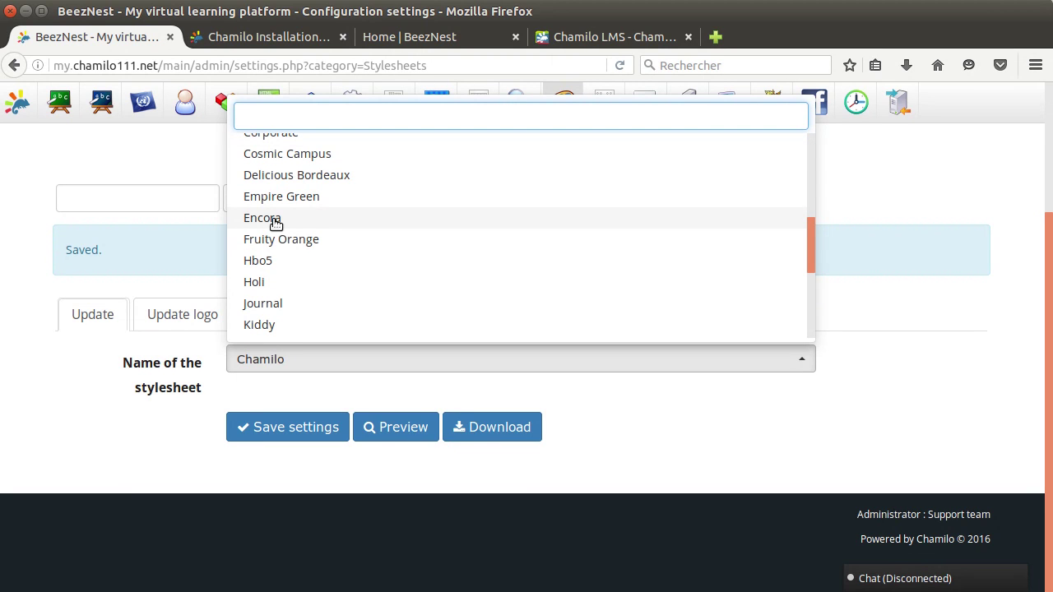
left_click(275, 282)
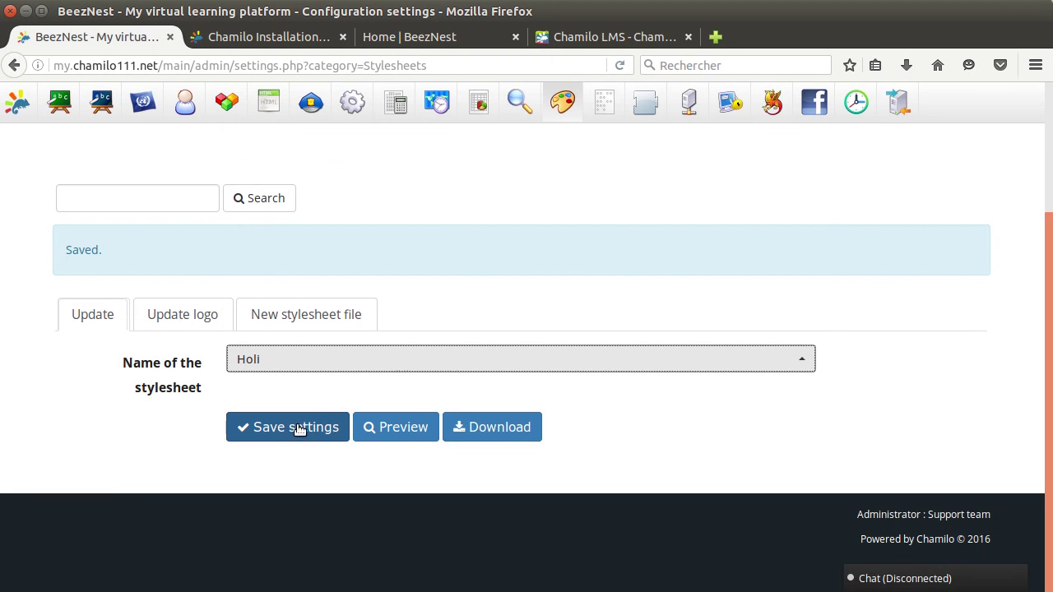
left_click(382, 432)
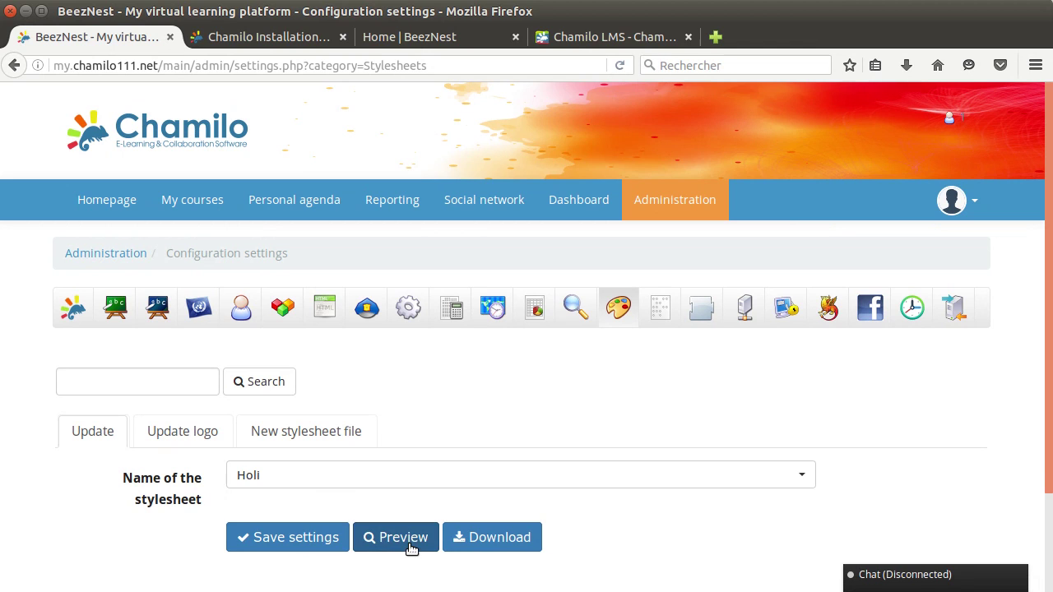
Go from the homepage to Administration and open the Portal's Configuration settings.
left_click(111, 202)
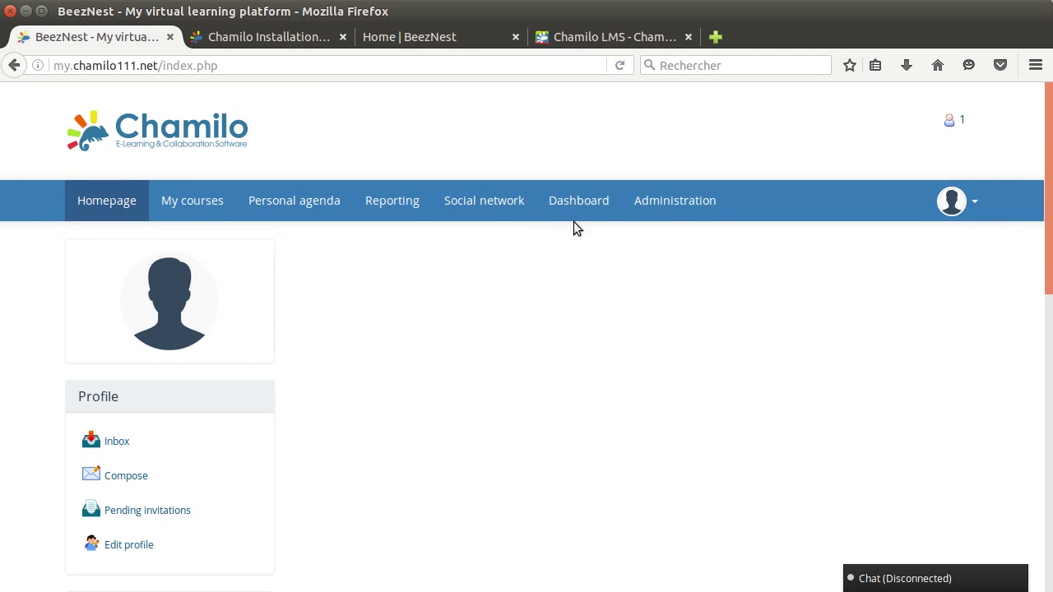
left_click(641, 215)
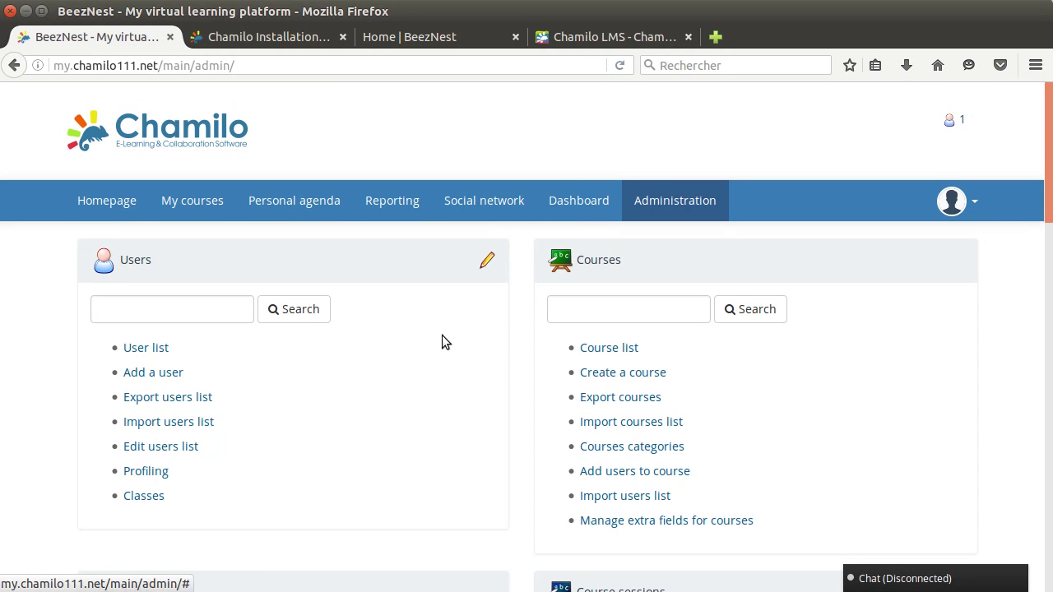
scroll(441, 335, "down", 1)
scroll(241, 476, "down", 2)
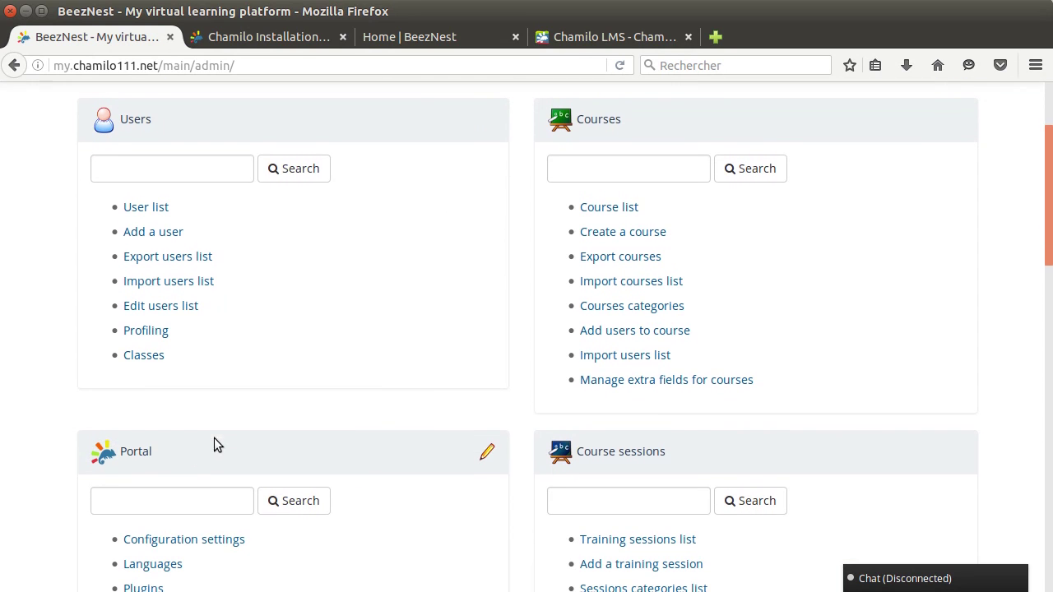
left_click(180, 538)
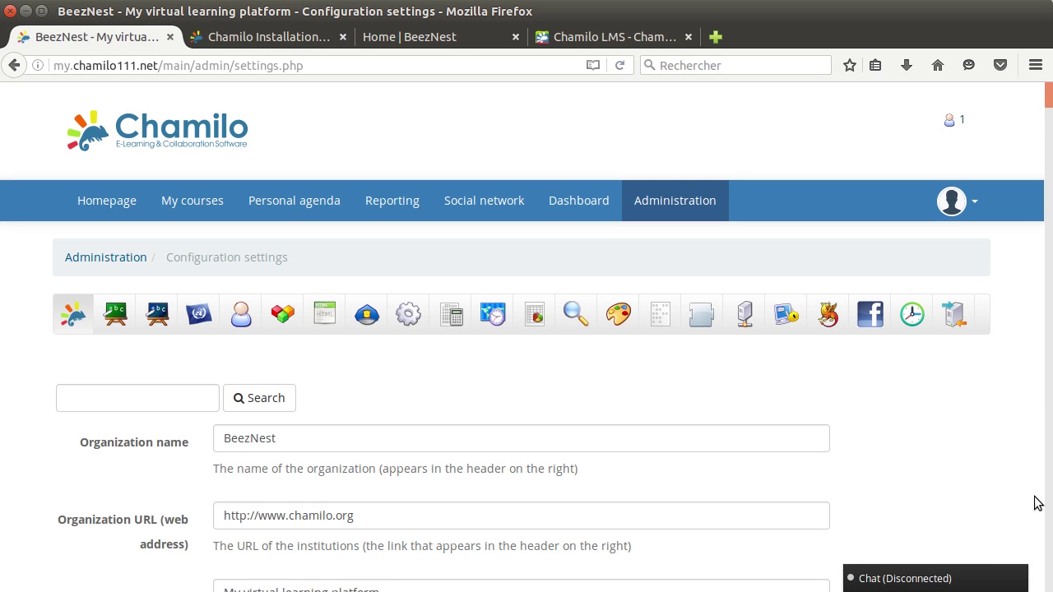
Search the Configuration settings page for 'dashbo' to locate the Dashboard tab option.
key("ctrl+f")
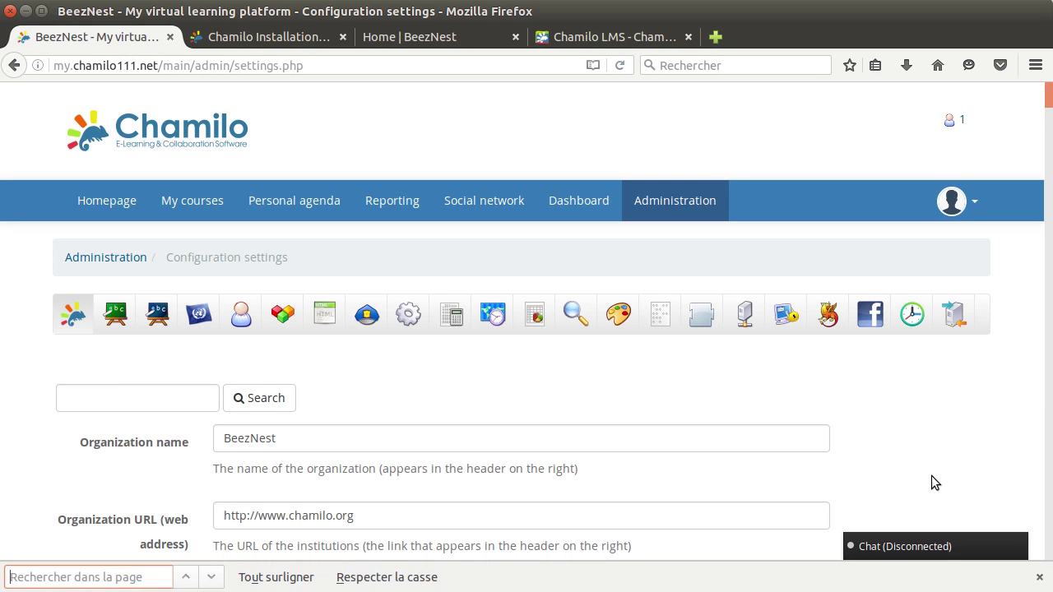
type("dashbo")
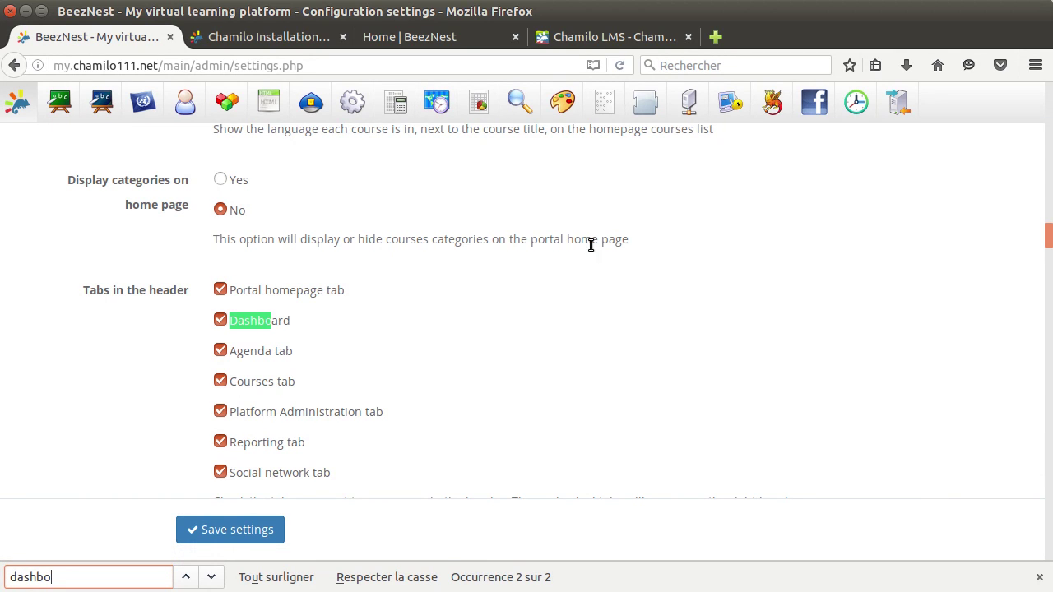
scroll(518, 245, "down", 3)
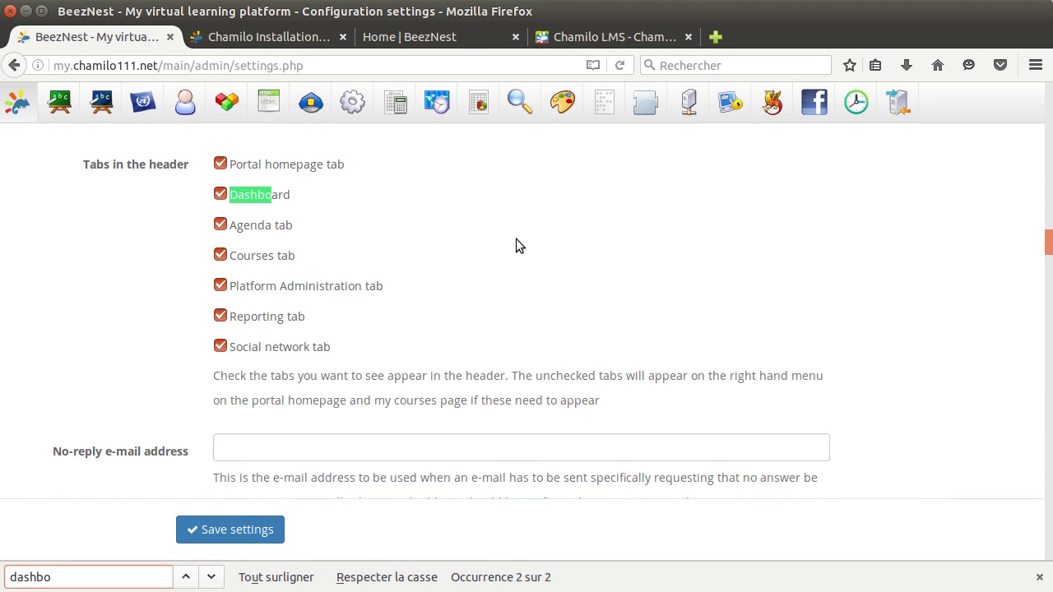
scroll(246, 289, "up", 2)
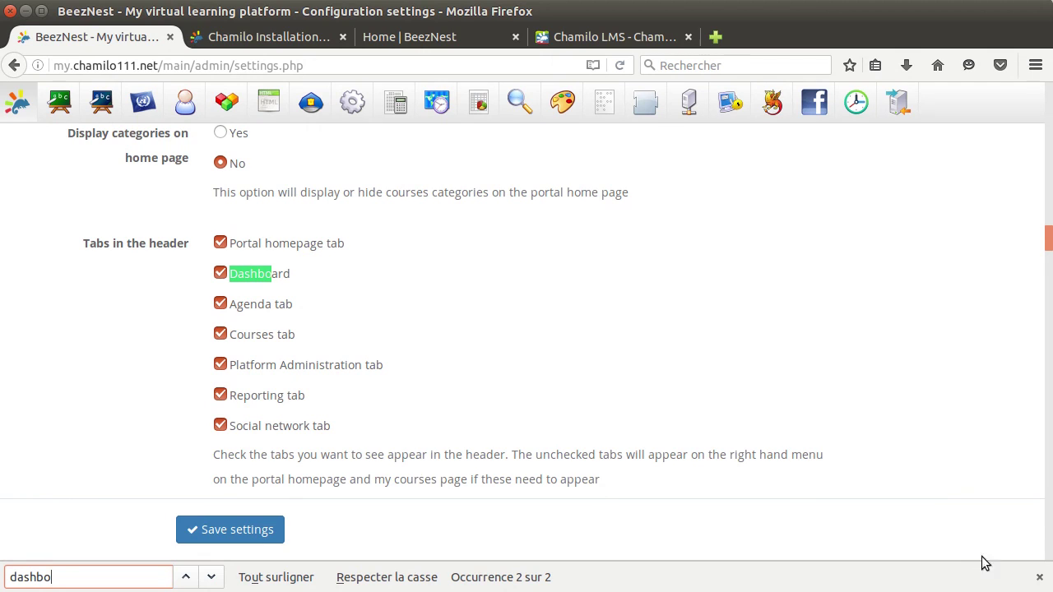
left_click(1039, 577)
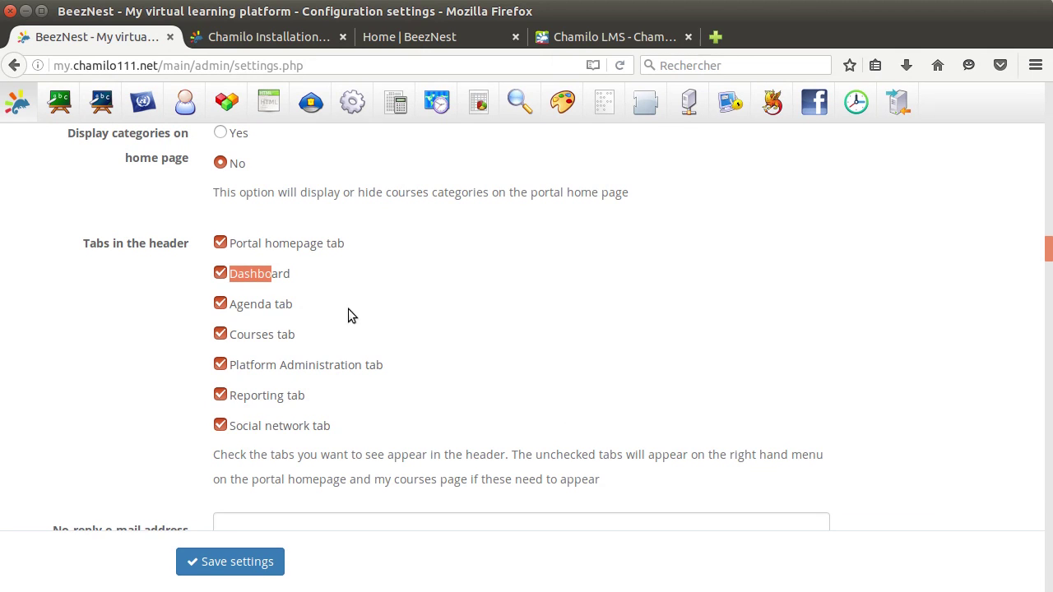
Untick Dashboard under Tabs in the header and save the settings.
left_click(221, 274)
left_click(241, 559)
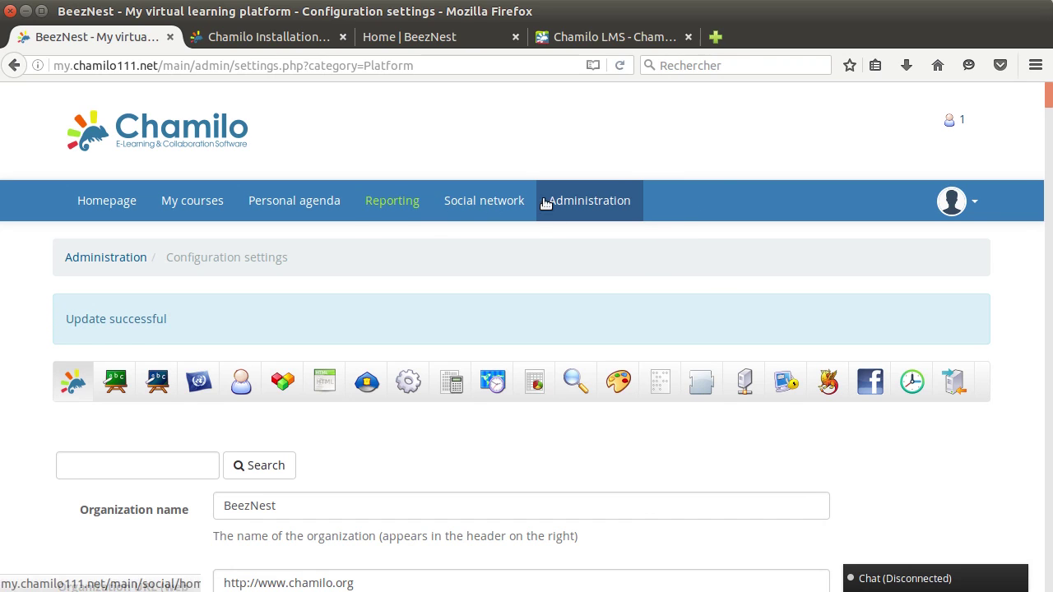
left_click(123, 202)
Check that Dashboard now sits in the homepage's Main navigation block, not the header.
scroll(49, 341, "down", 2)
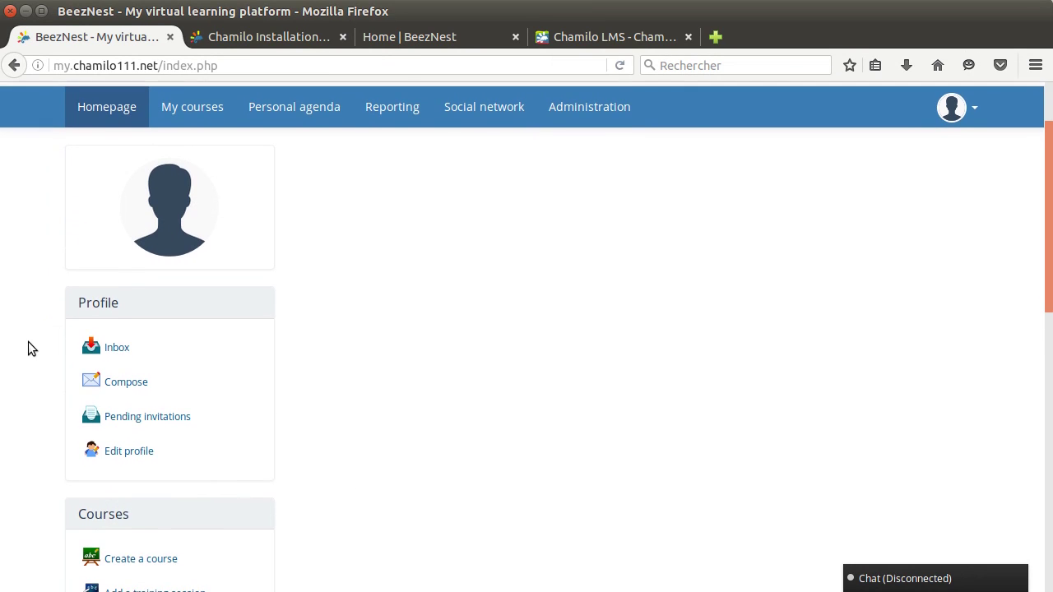
scroll(24, 435, "down", 8)
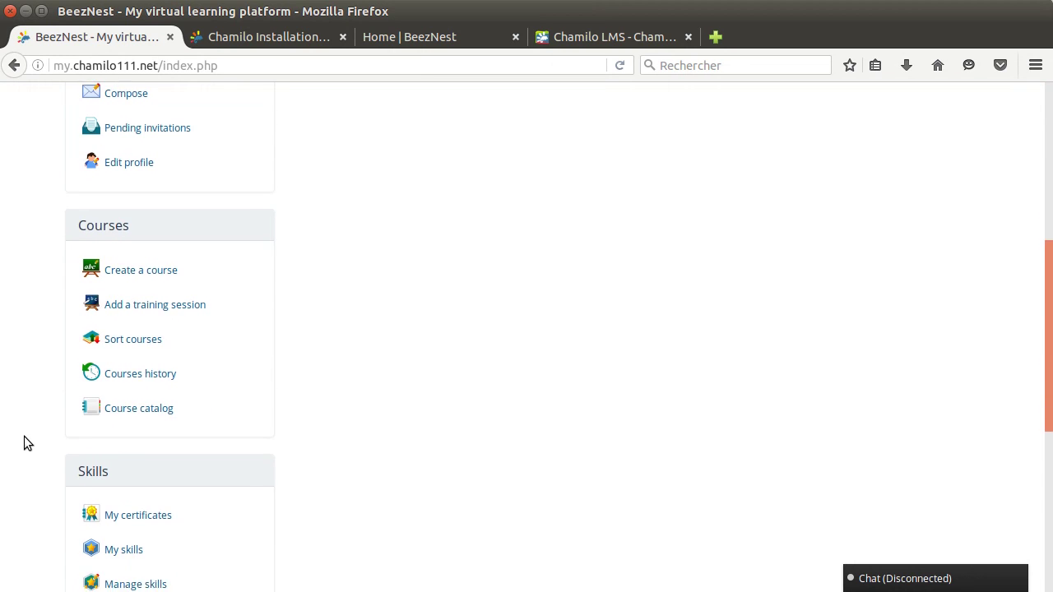
scroll(24, 440, "down", 4)
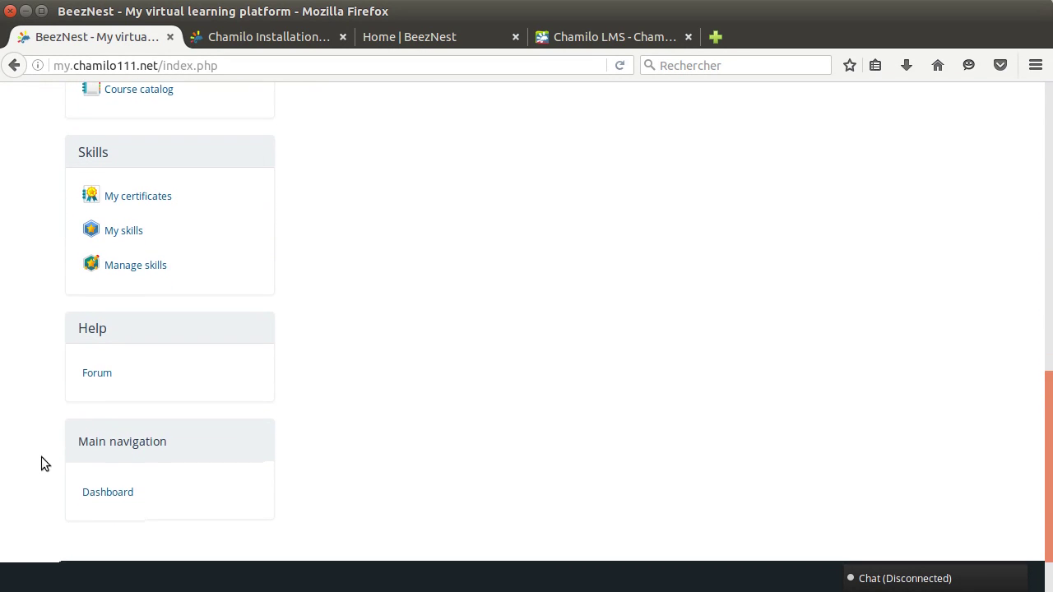
scroll(335, 380, "up", 10)
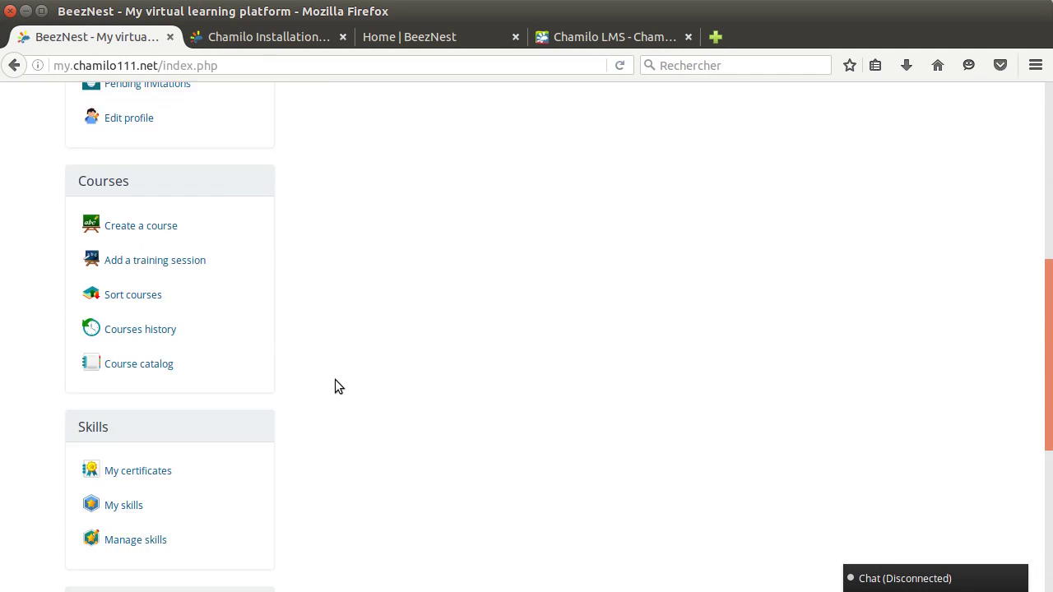
scroll(335, 381, "up", 4)
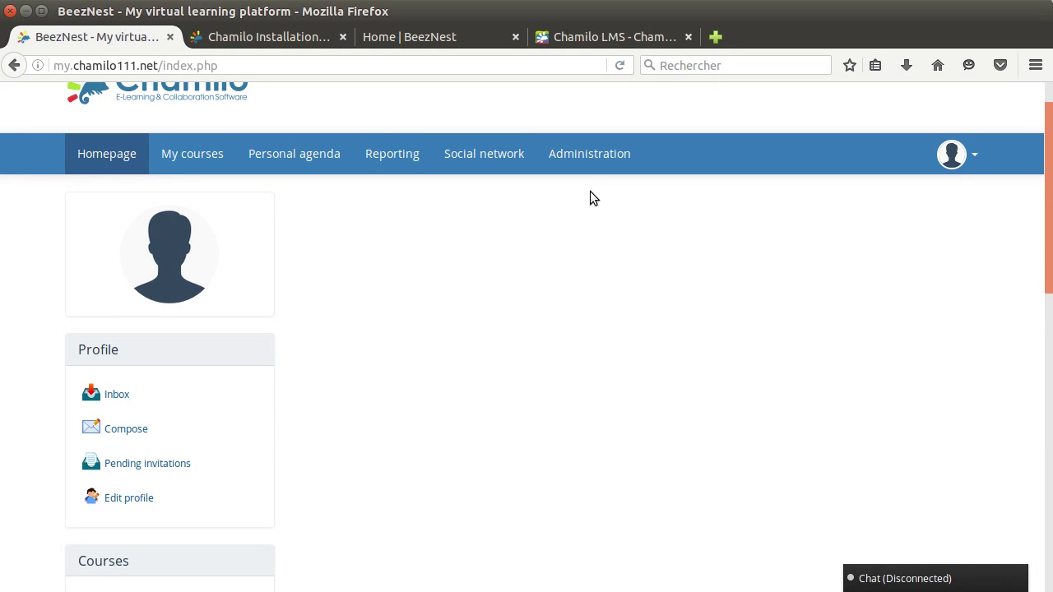
left_click(559, 156)
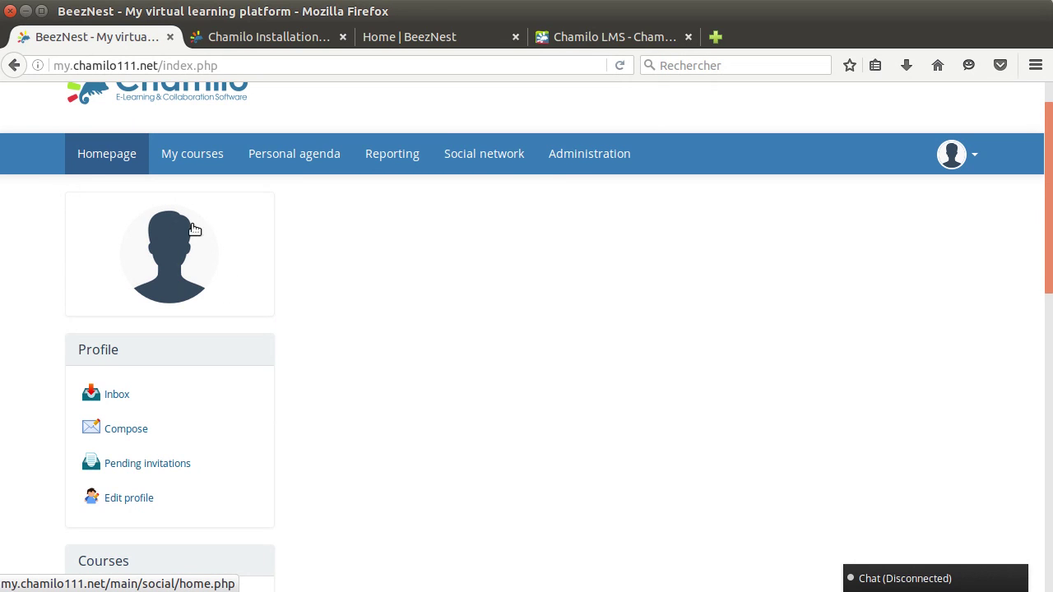
Search the Portal configuration settings for 'gravatar'.
left_click(589, 159)
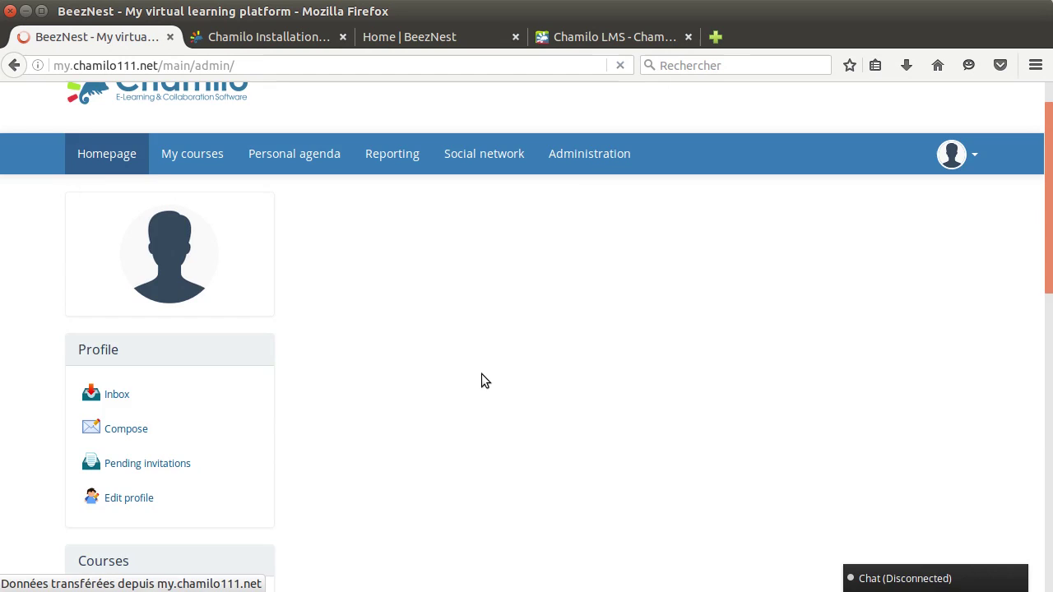
scroll(283, 410, "down", 4)
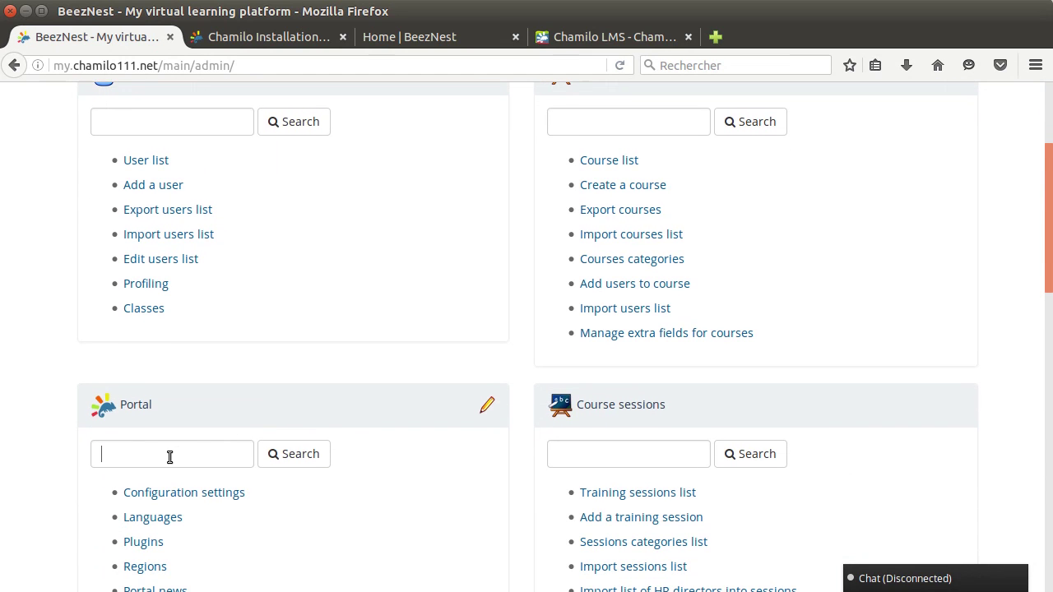
left_click(169, 455)
type("grava")
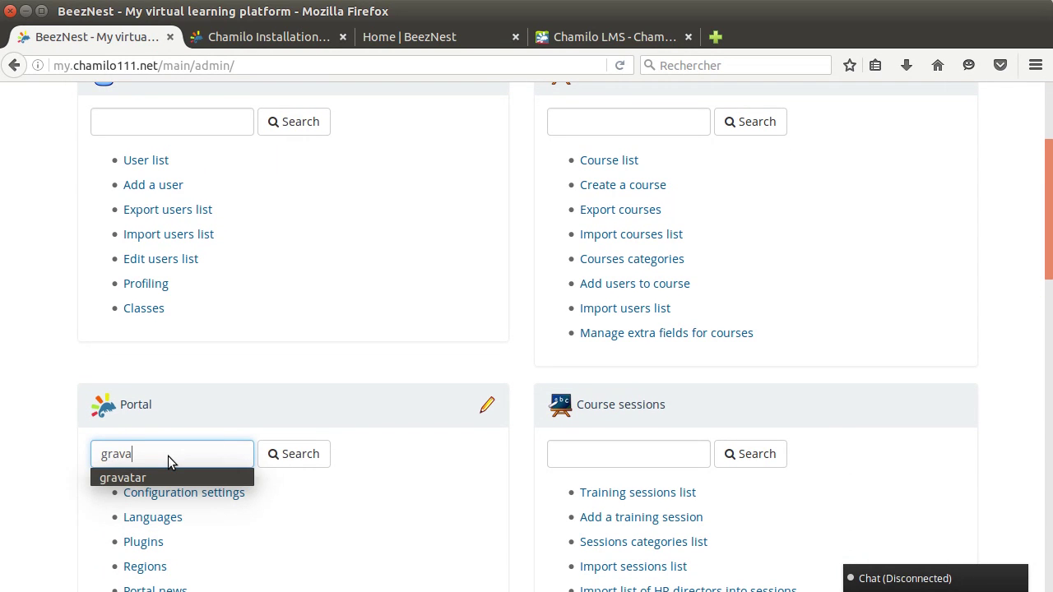
type("tar")
key("Return")
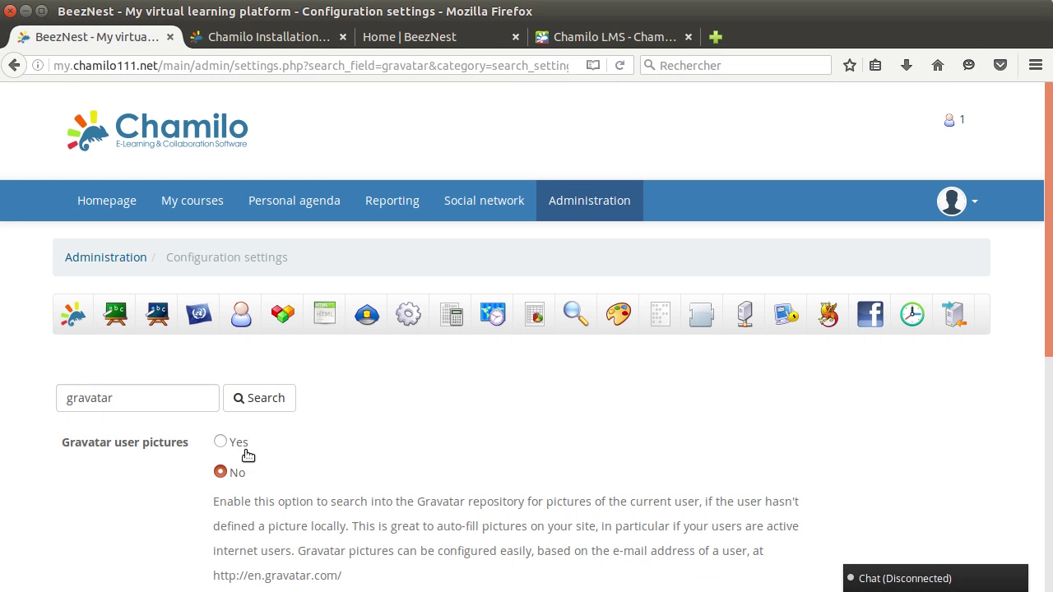
Set Gravatar user pictures to Yes and the Gravatar avatar type to identicon.
left_click(220, 443)
scroll(190, 467, "down", 3)
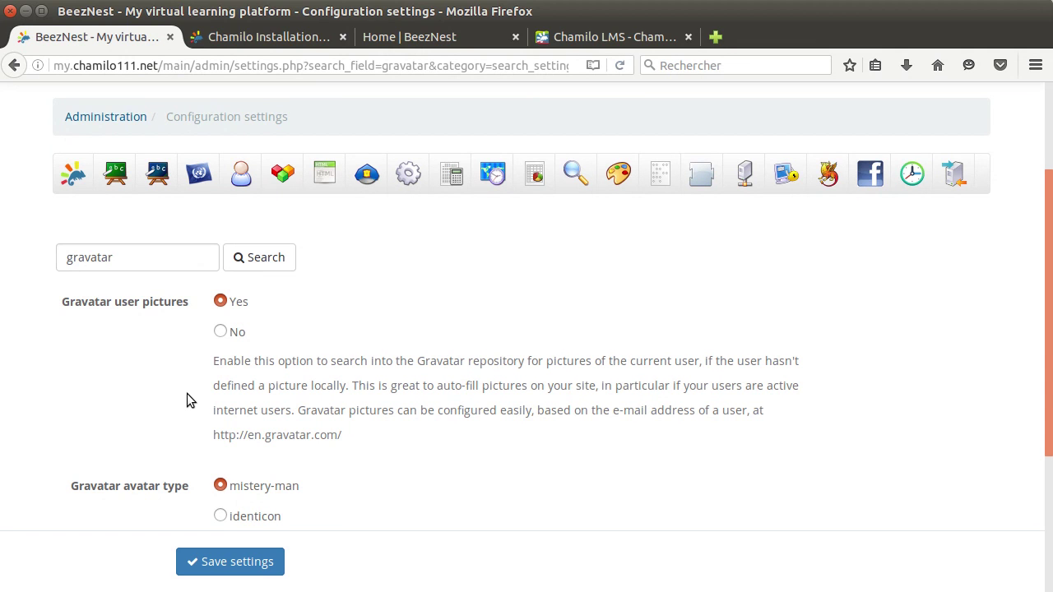
scroll(194, 392, "down", 3)
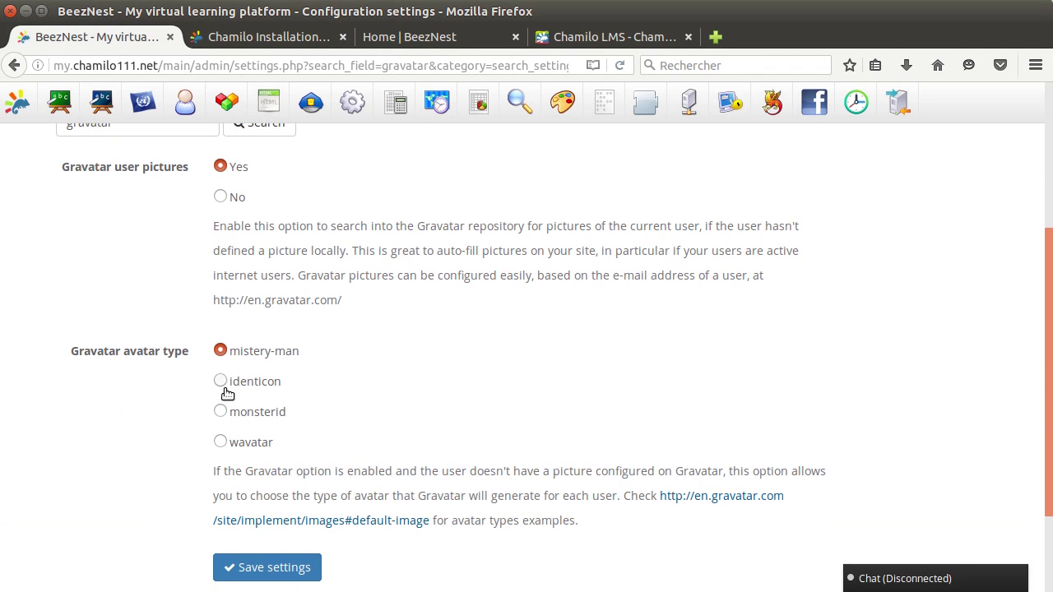
left_click(222, 384)
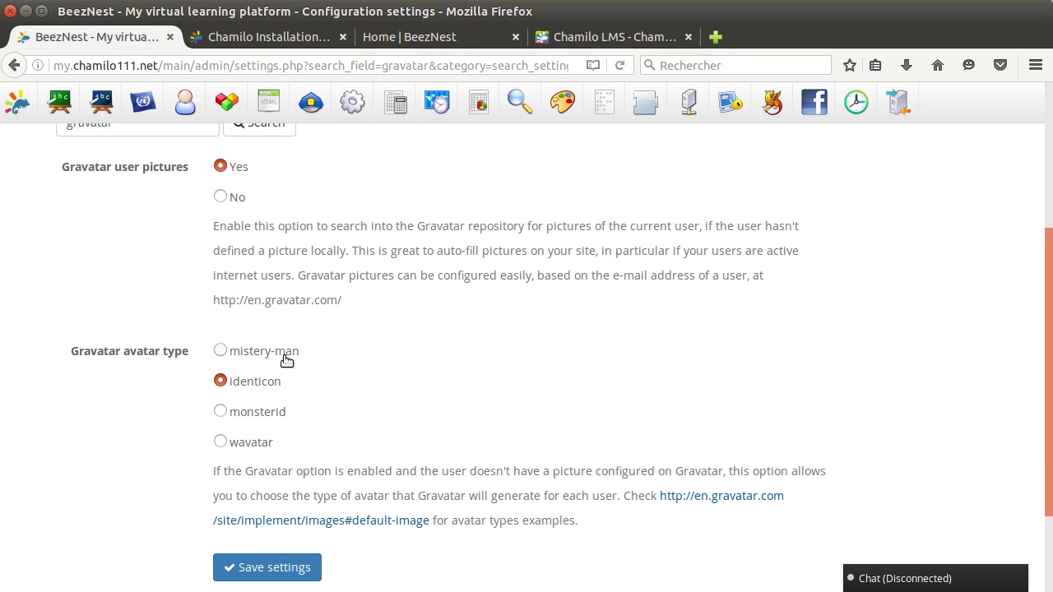
scroll(388, 383, "up", 1)
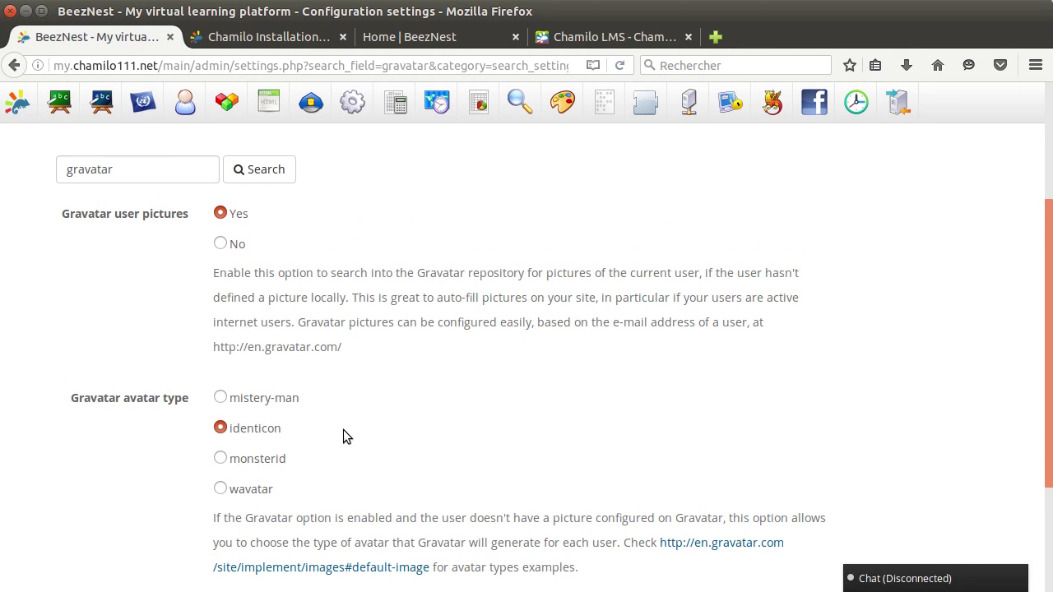
scroll(343, 429, "up", 5)
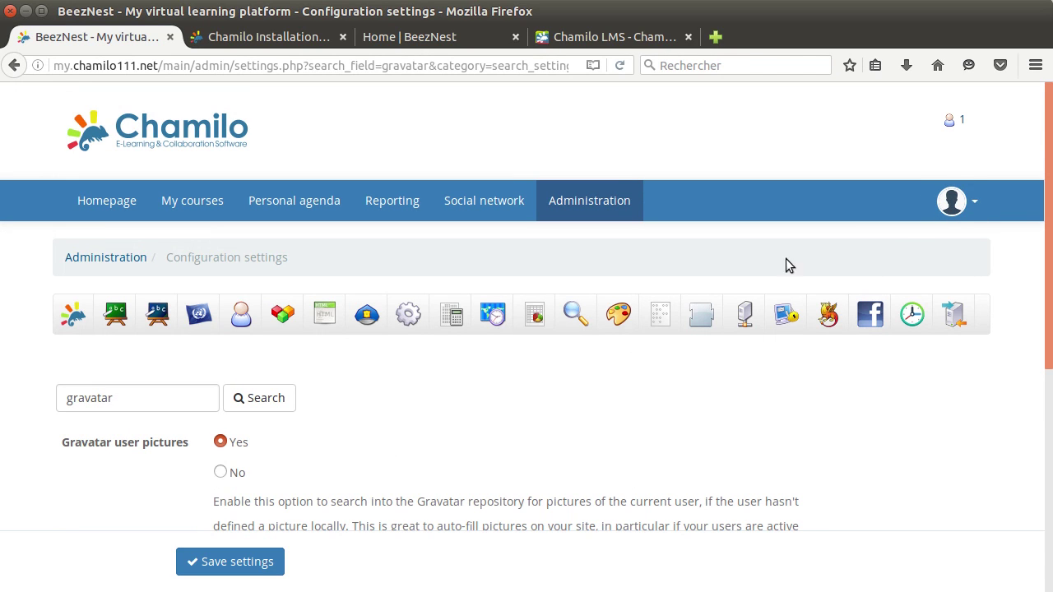
scroll(424, 428, "down", 5)
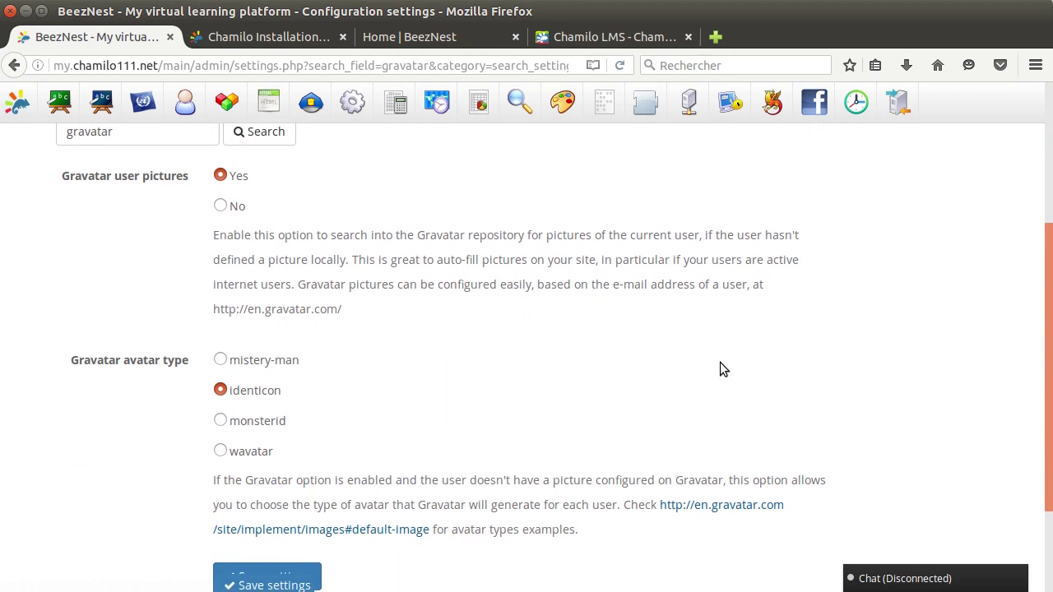
scroll(720, 366, "up", 5)
scroll(649, 426, "down", 1)
scroll(650, 426, "down", 4)
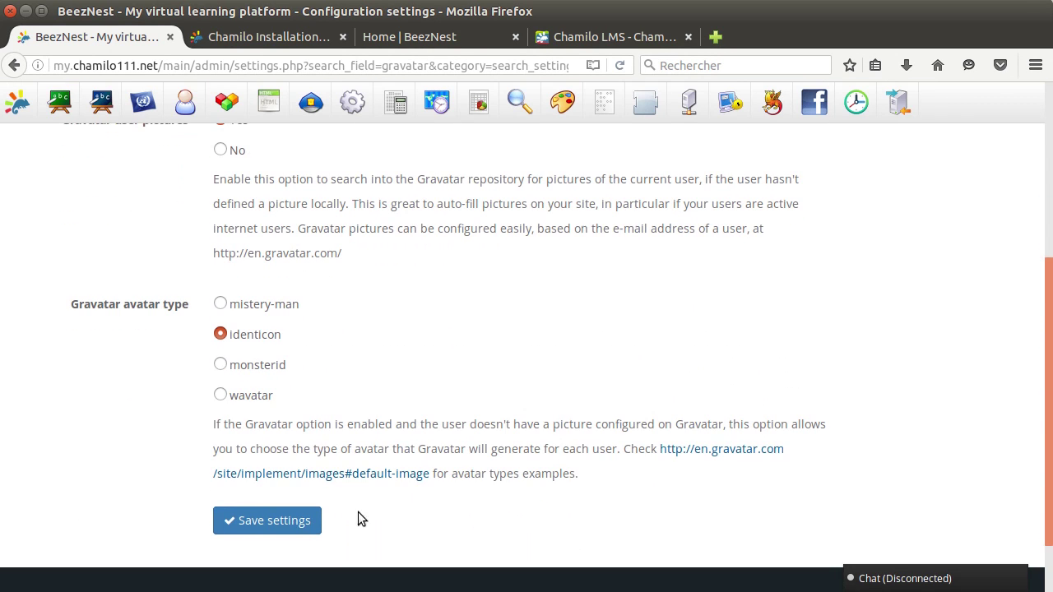
scroll(375, 276, "up", 2)
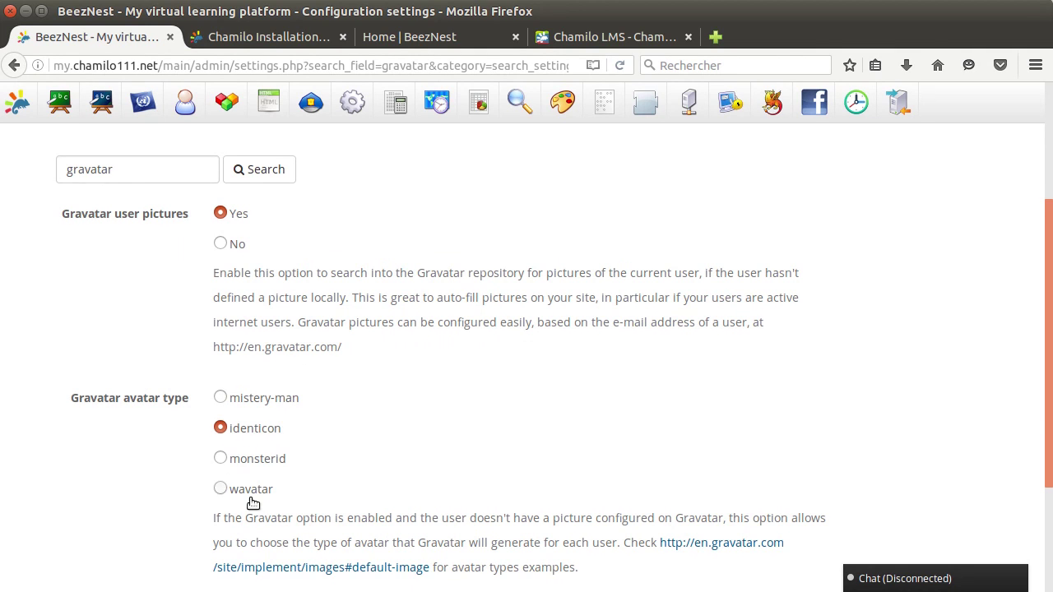
scroll(353, 480, "down", 1)
scroll(353, 474, "down", 3)
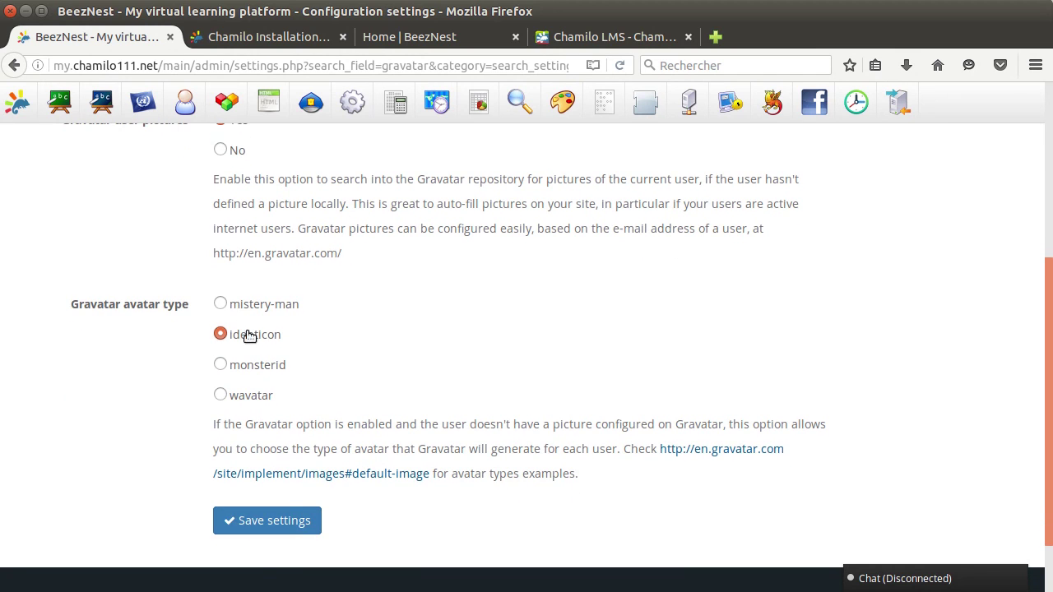
Save the Gravatar settings and open the User list, now showing identicon photos.
left_click(287, 513)
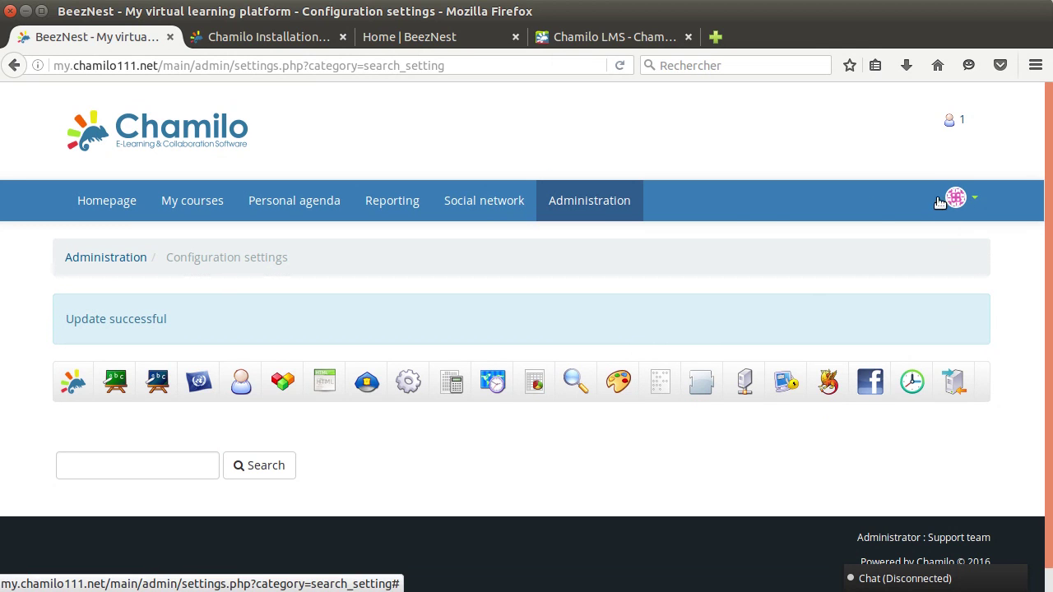
left_click(581, 206)
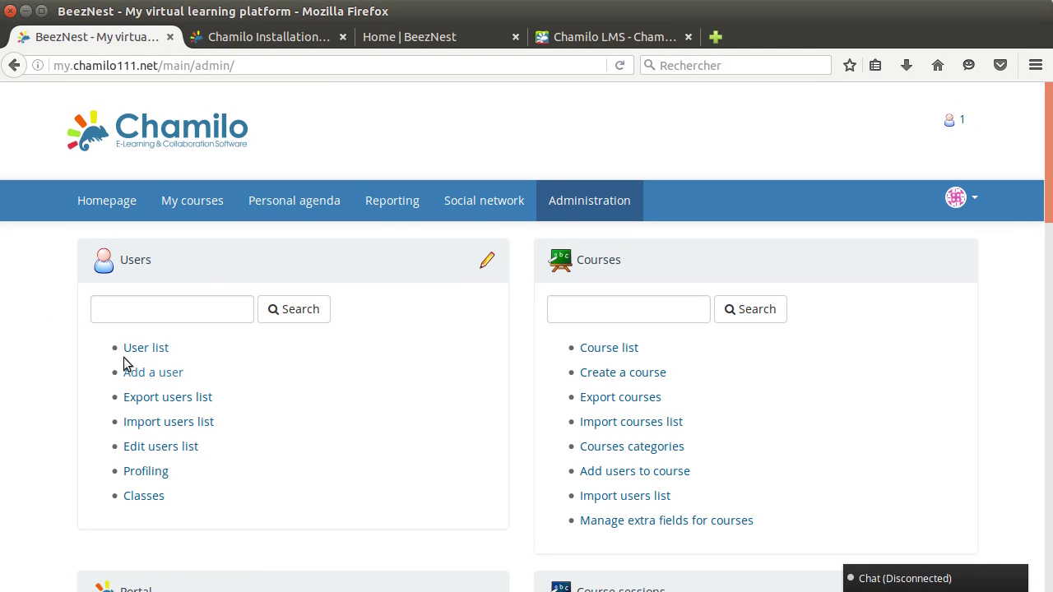
left_click(141, 349)
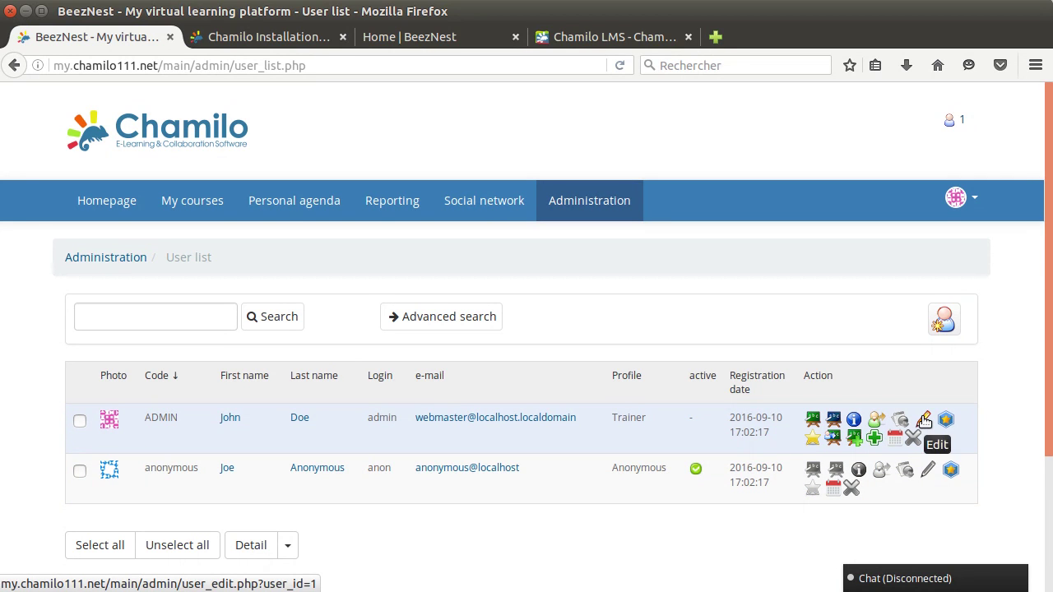
left_click(811, 420)
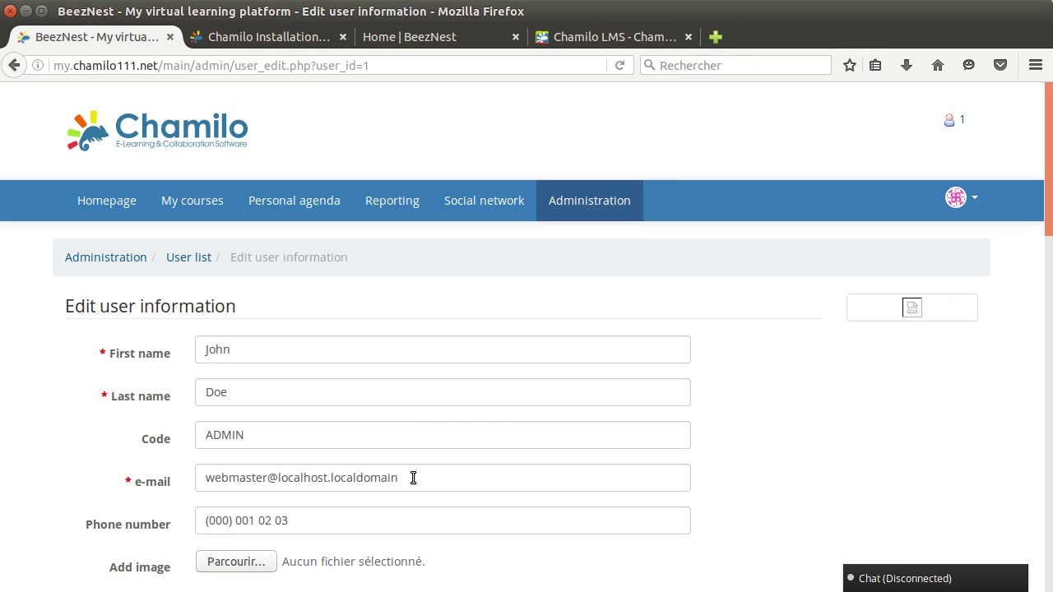
Replace the admin user's e-mail with the autocompleted address and save the profile.
triple_click(413, 478)
type("ya")
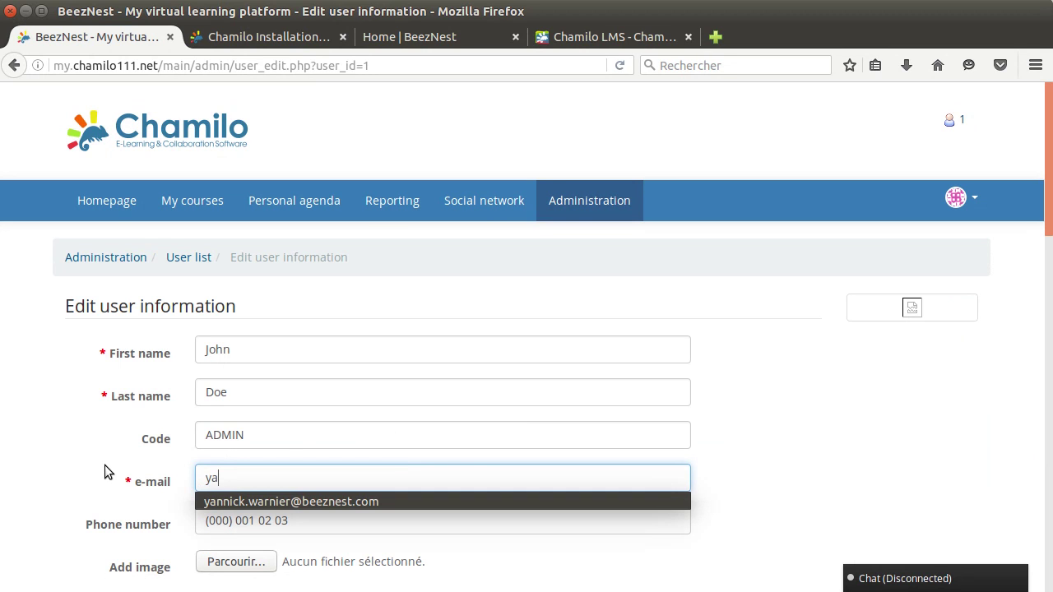
key("Down")
key("Return")
scroll(100, 528, "down", 3)
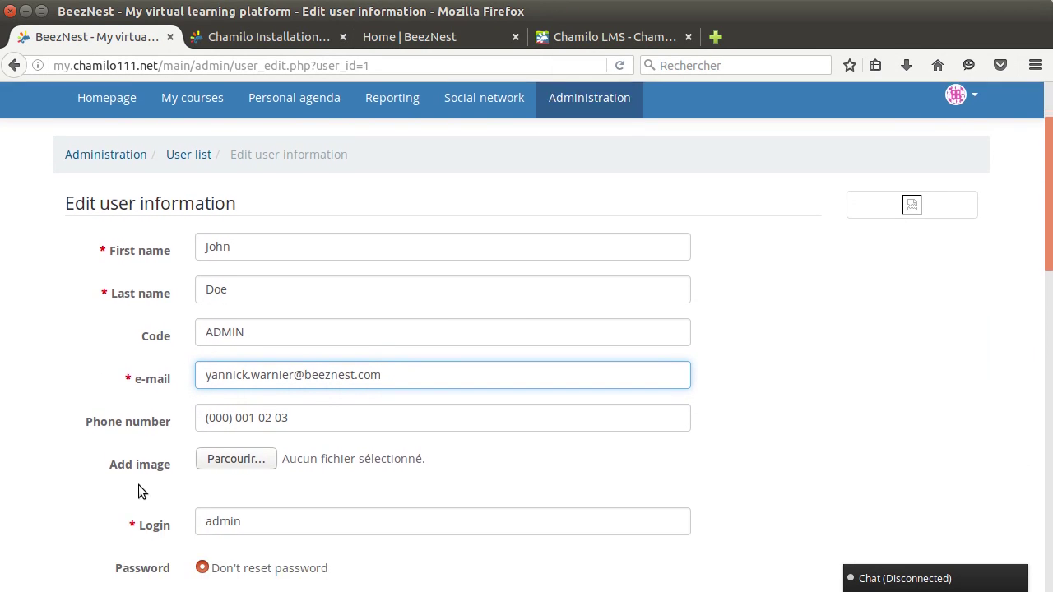
scroll(138, 491, "down", 1)
scroll(1033, 516, "down", 20)
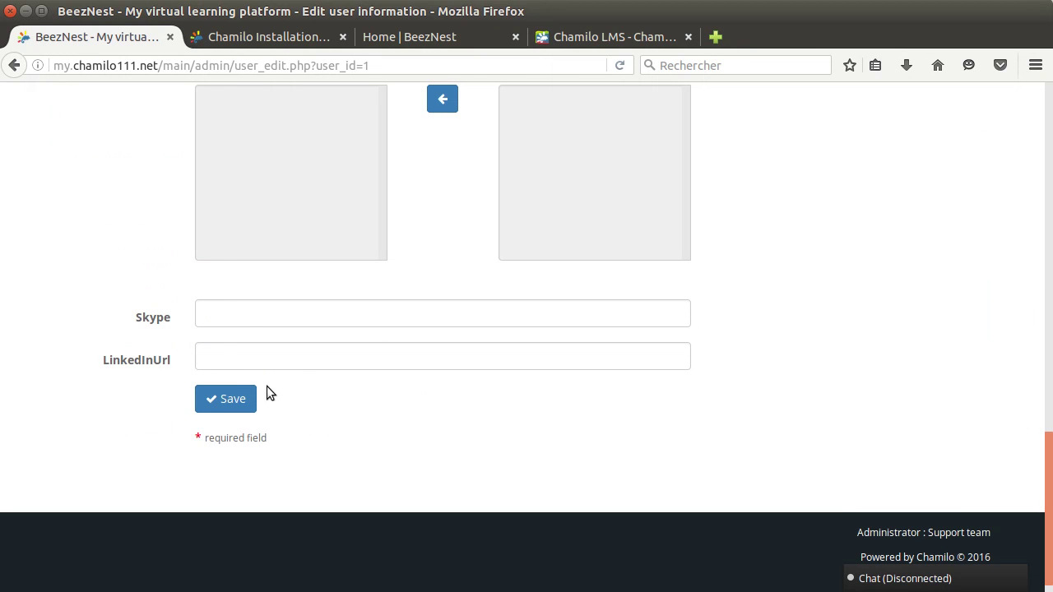
left_click(246, 398)
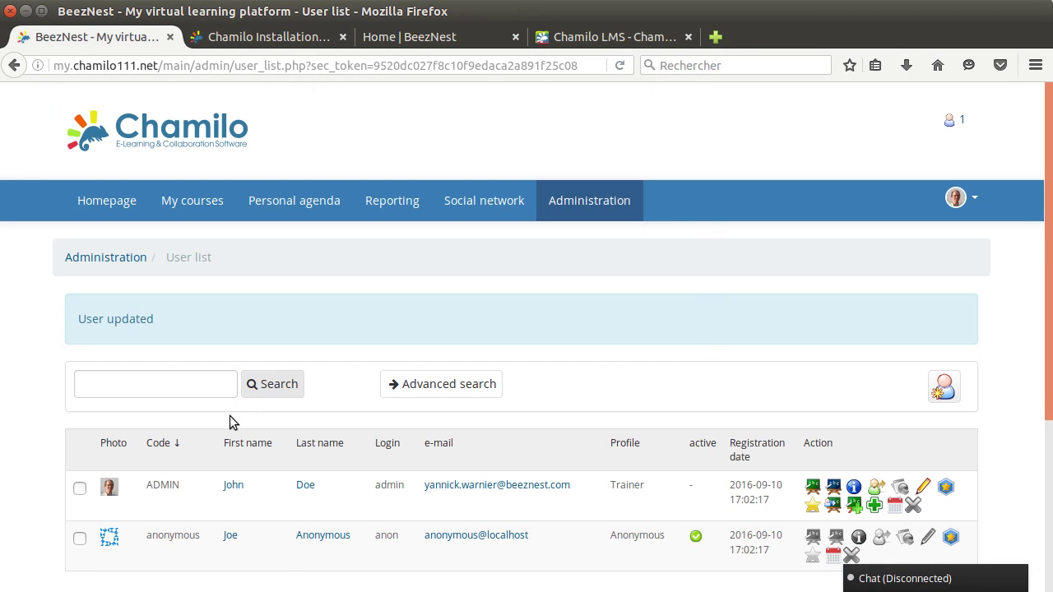
Confirm the account summary shows the new Gravatar photo, then return to Administration.
left_click(976, 202)
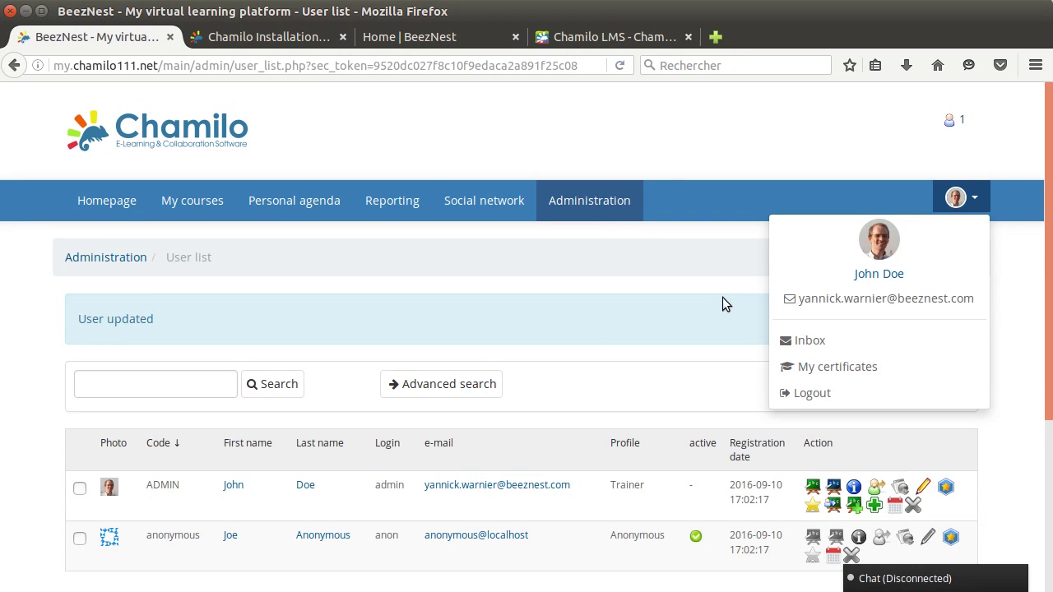
left_click(568, 304)
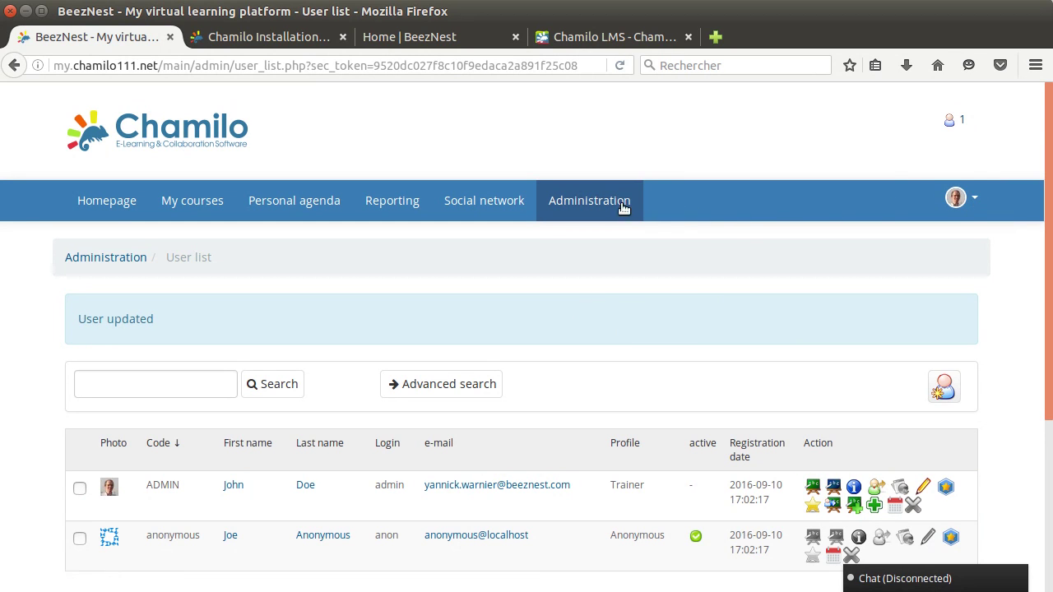
left_click(595, 205)
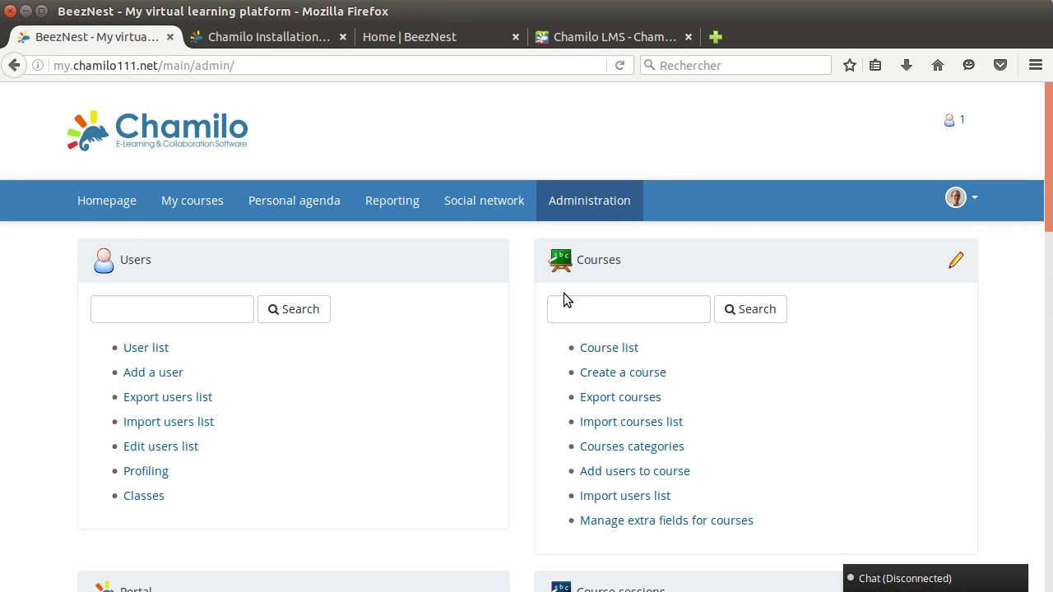
Scroll the Administration page down to the Portal block with Configuration settings, Languages and Plugins.
scroll(380, 396, "down", 2)
scroll(386, 403, "down", 5)
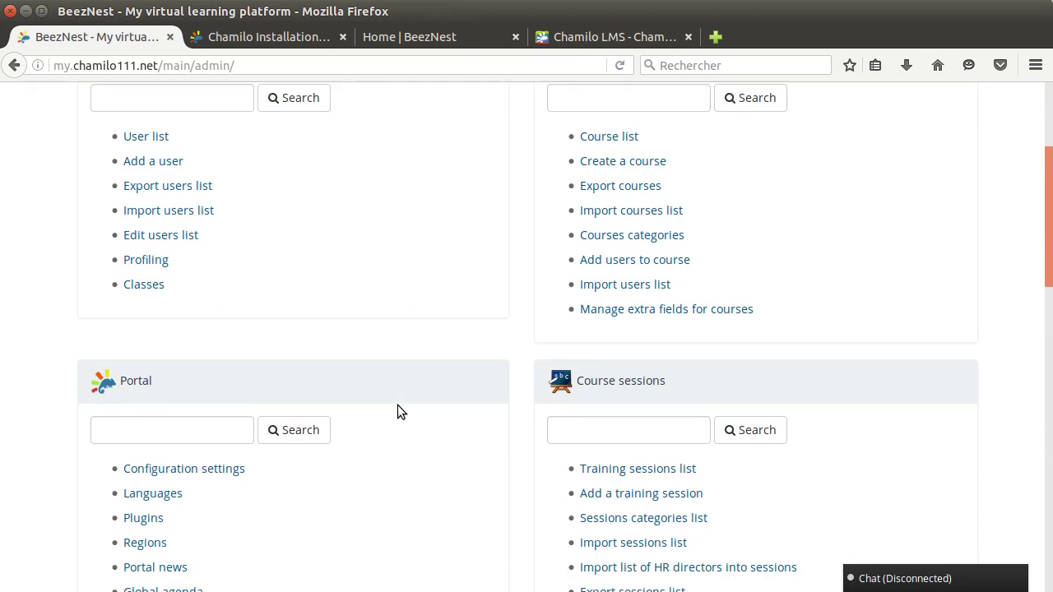
scroll(333, 379, "down", 2)
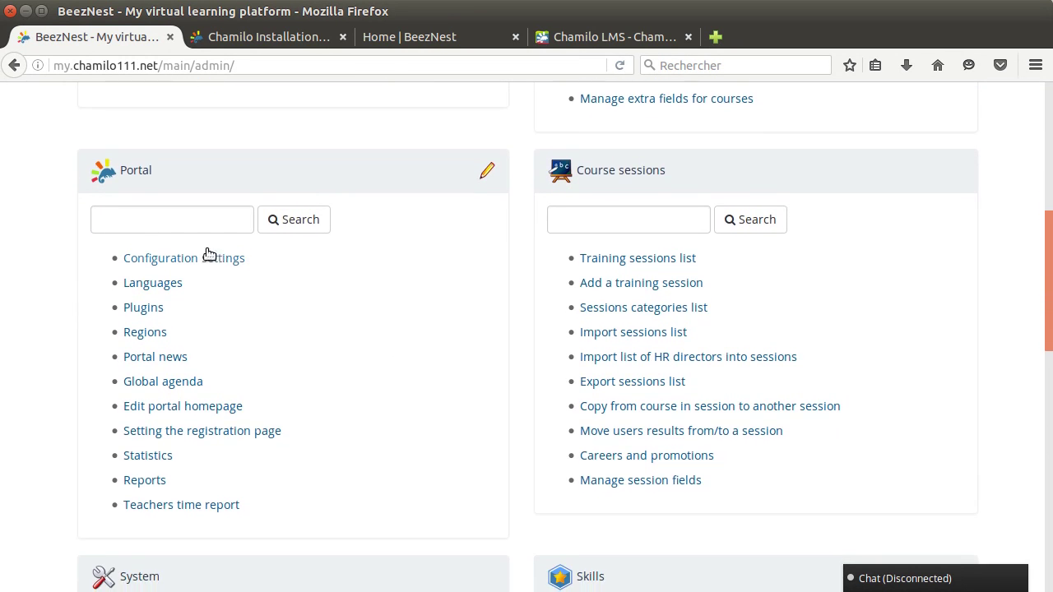